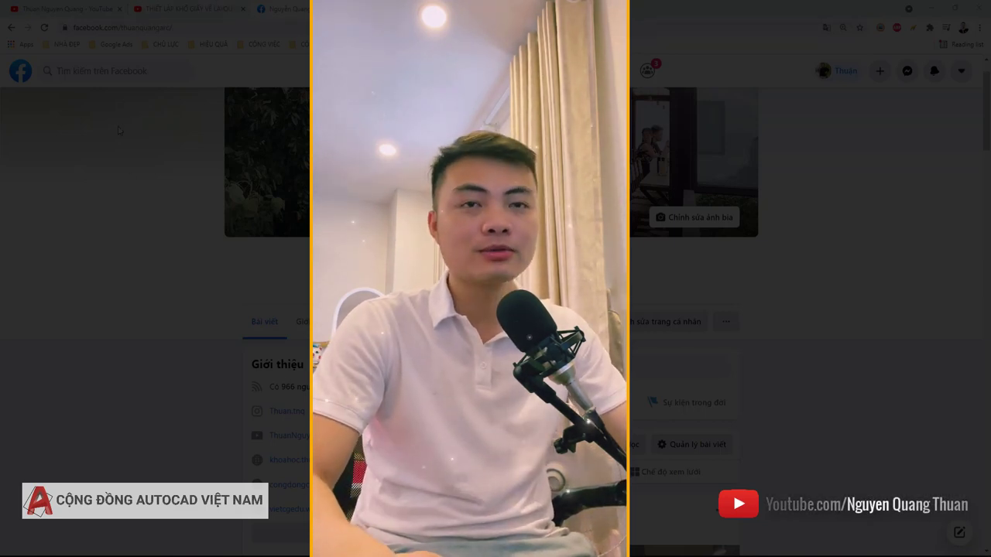
Step: Return to the YouTube channel tab, open its notifications and open a comment thread
click(81, 10)
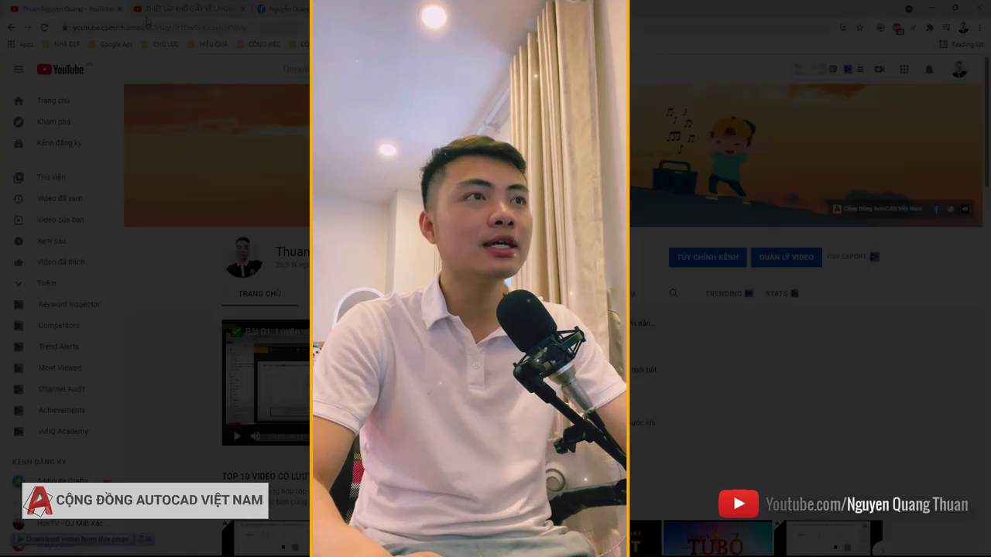
click(152, 8)
click(65, 7)
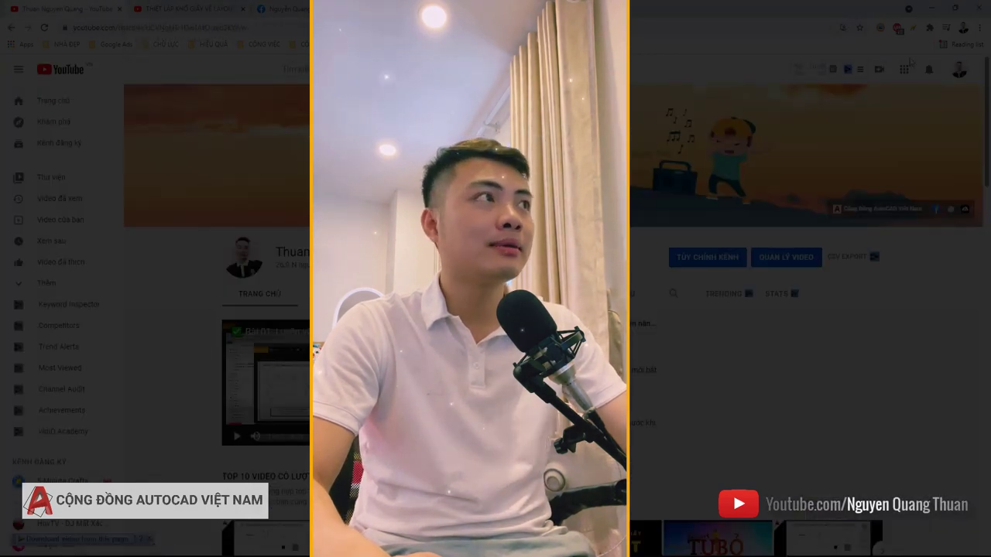
click(929, 69)
scroll(870, 246, down, 3)
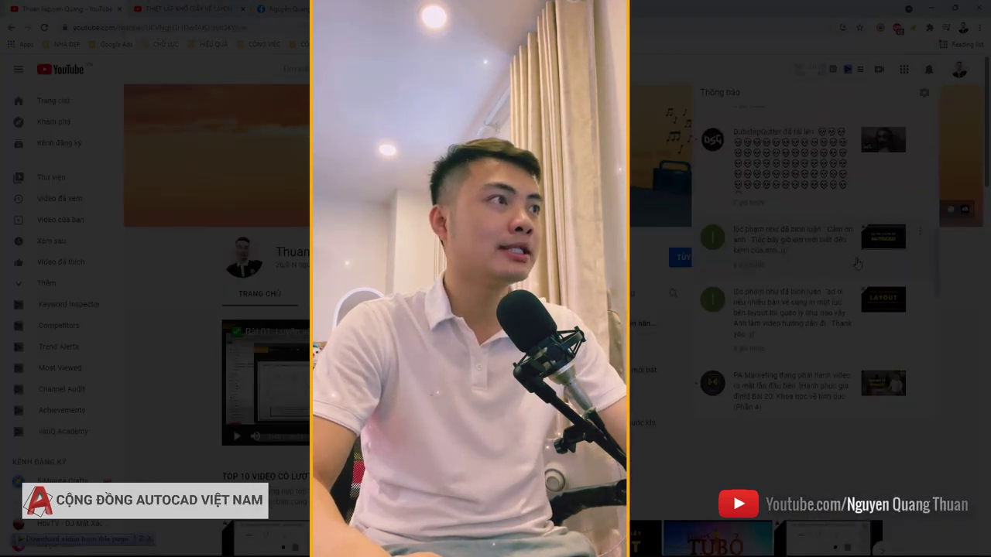
scroll(853, 271, up, 2)
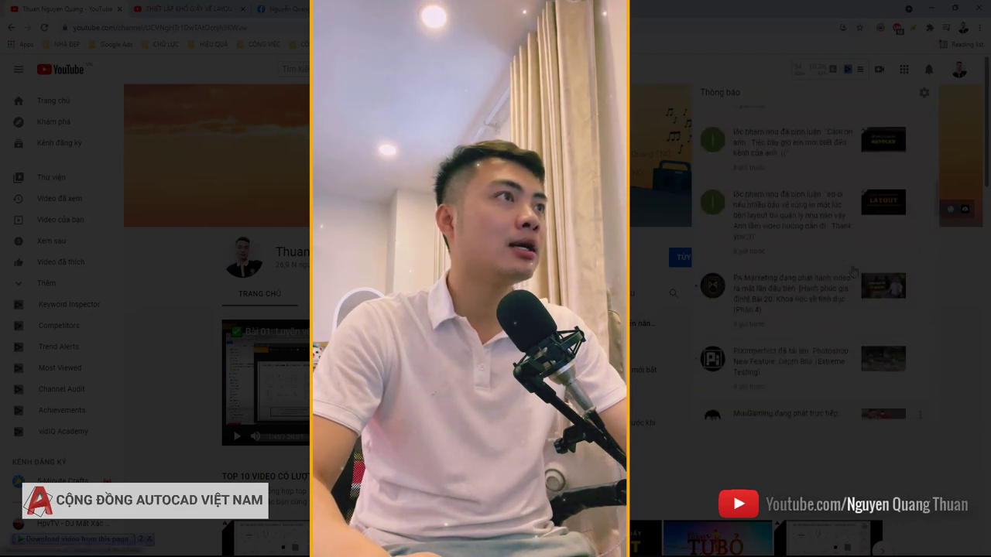
click(804, 212)
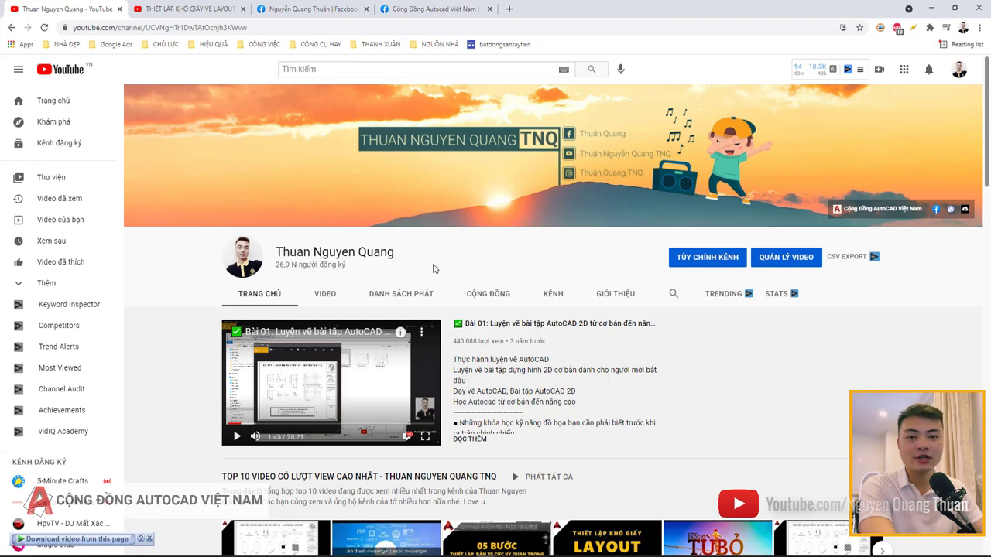
Step: On the Facebook profile tab, show recent searches in the 'Tìm kiếm trên Facebook' box
click(296, 9)
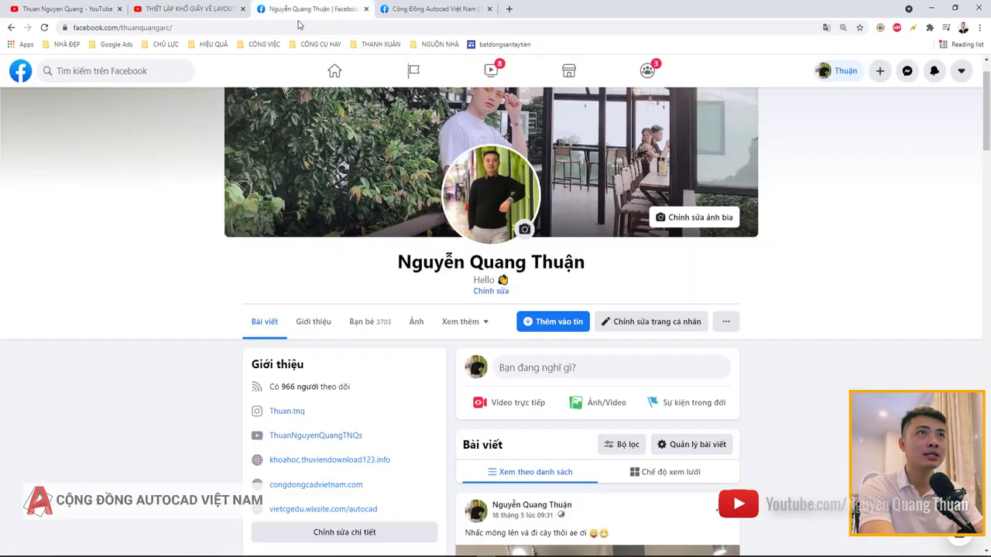
scroll(395, 288, up, 1)
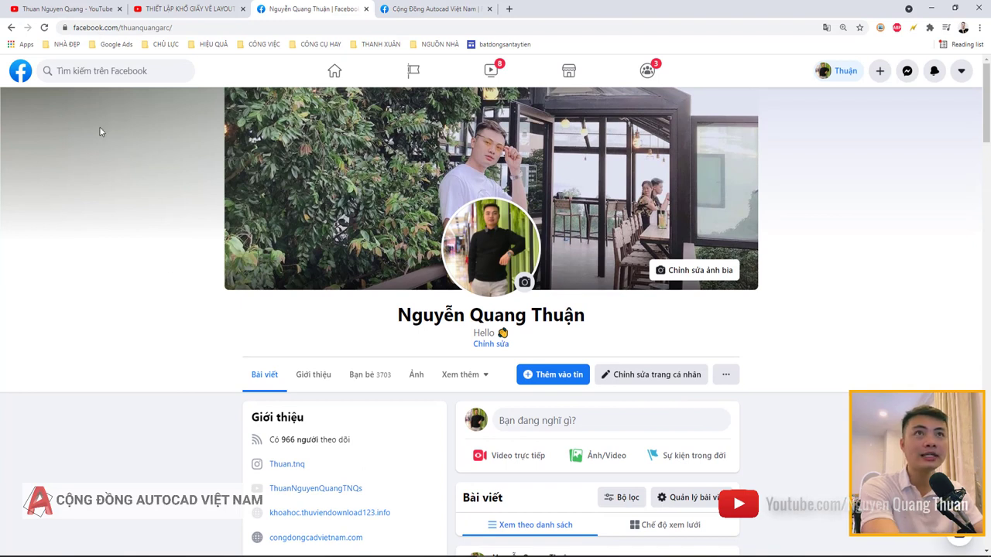
click(92, 72)
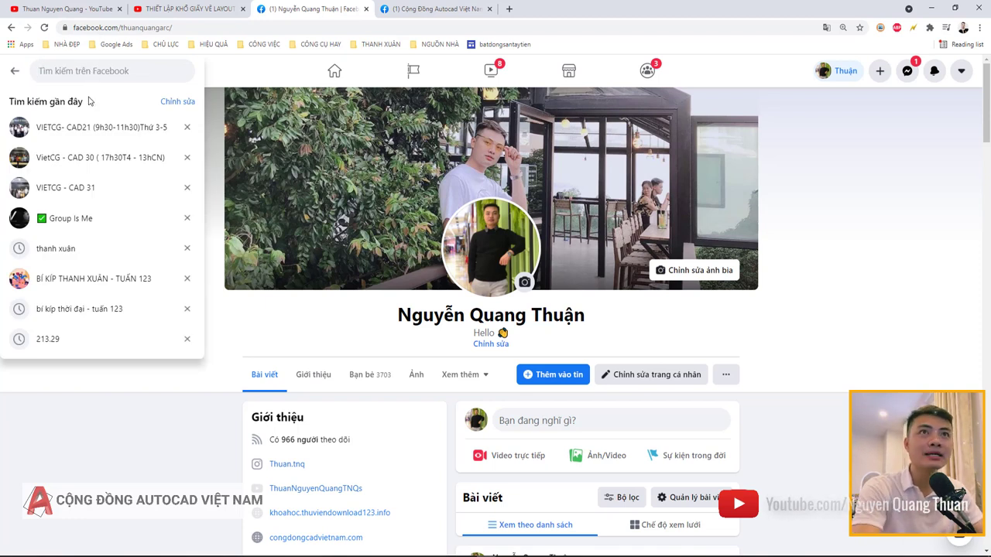
Step: Open the VIETCG- CAD21 group from recent searches and show its File section
click(71, 130)
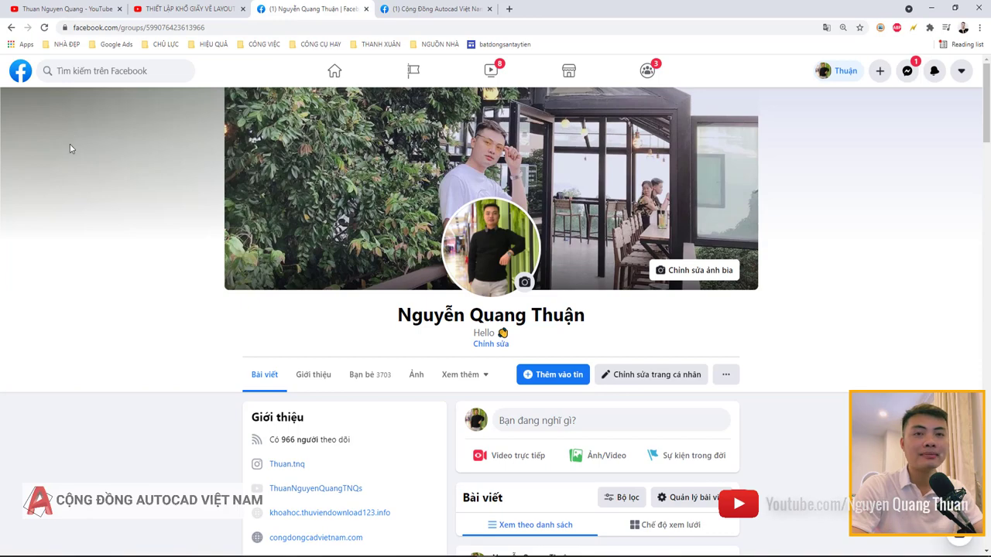
scroll(290, 283, up, 2)
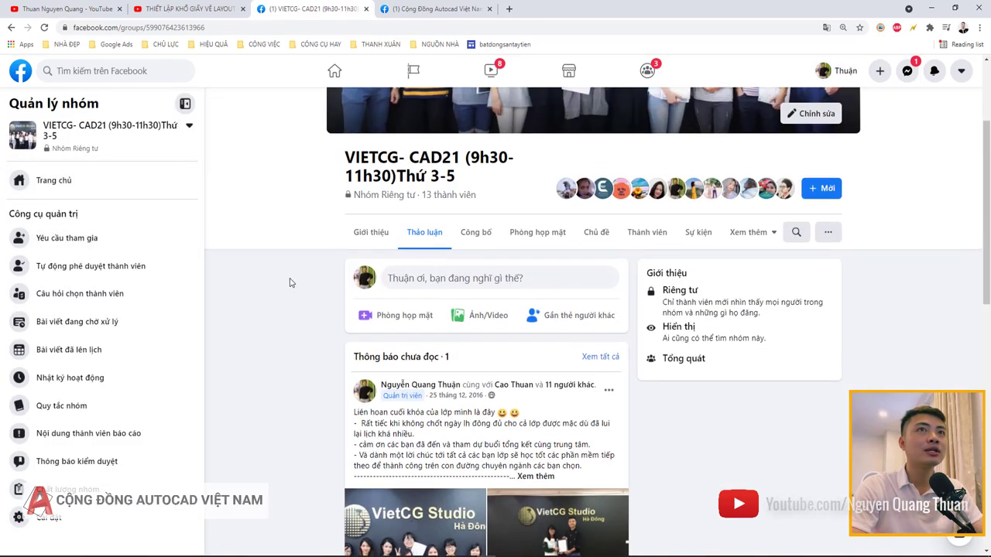
scroll(290, 285, up, 1)
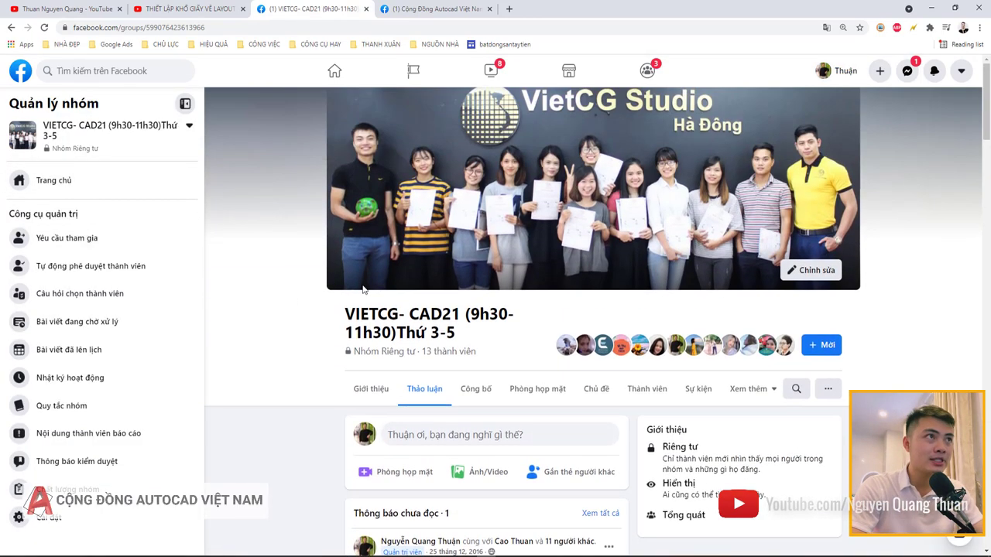
scroll(323, 374, down, 5)
scroll(717, 272, up, 2)
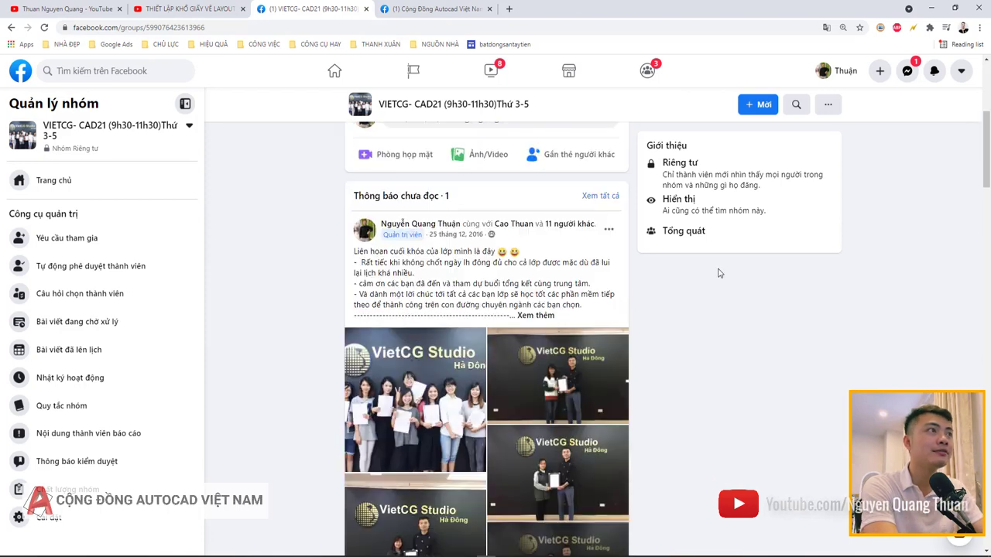
scroll(692, 310, up, 4)
click(751, 391)
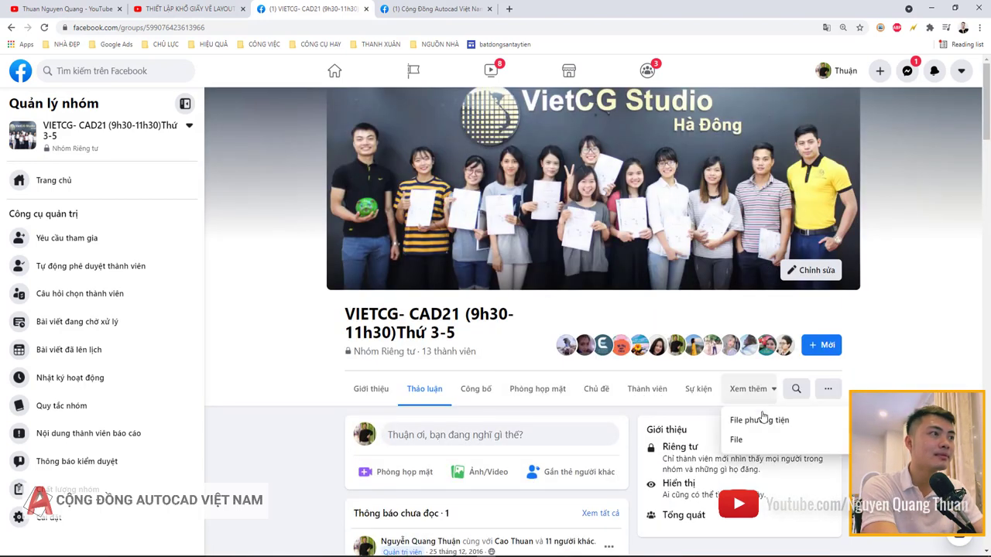
click(745, 439)
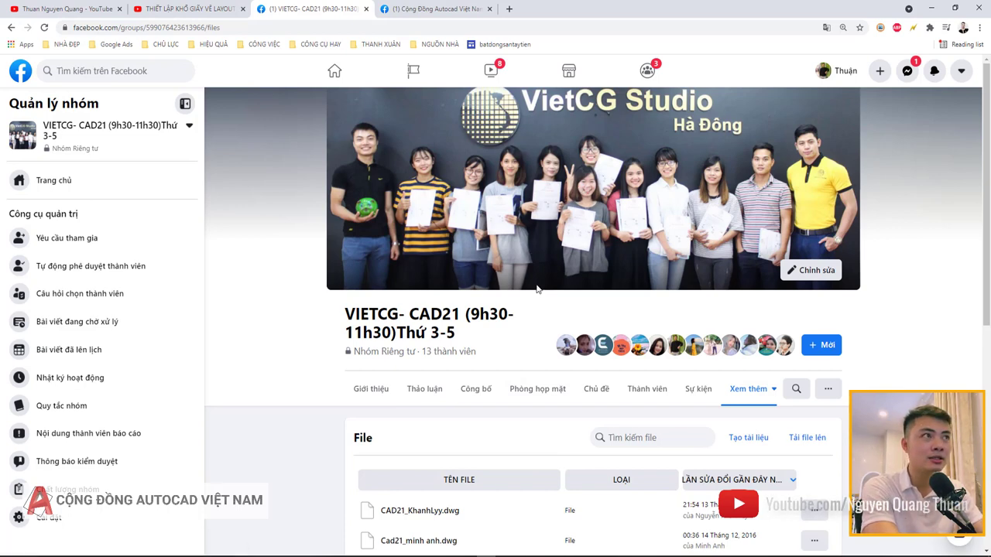
Step: Download the first two .dwg drawings from the group's file list
scroll(504, 309, down, 3)
scroll(414, 313, down, 1)
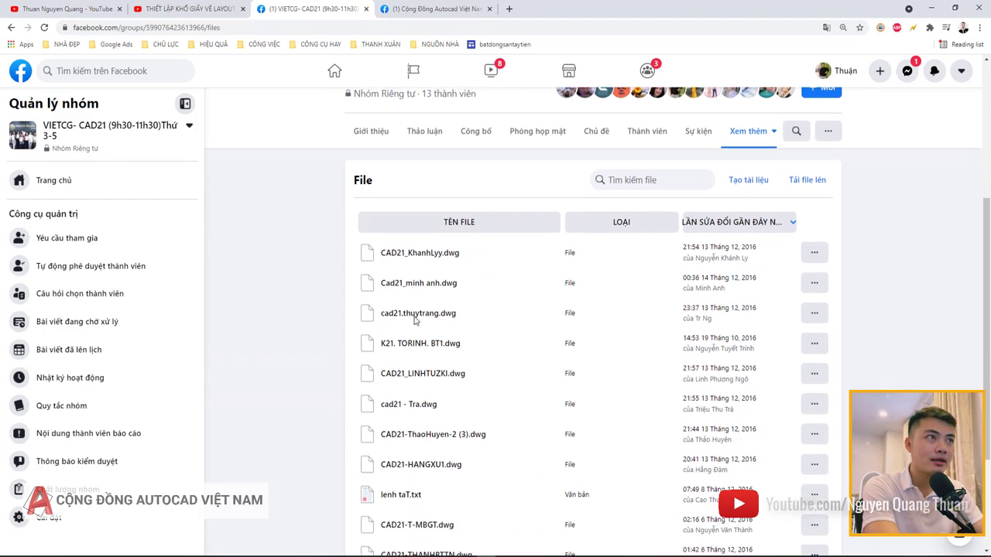
click(813, 247)
click(809, 272)
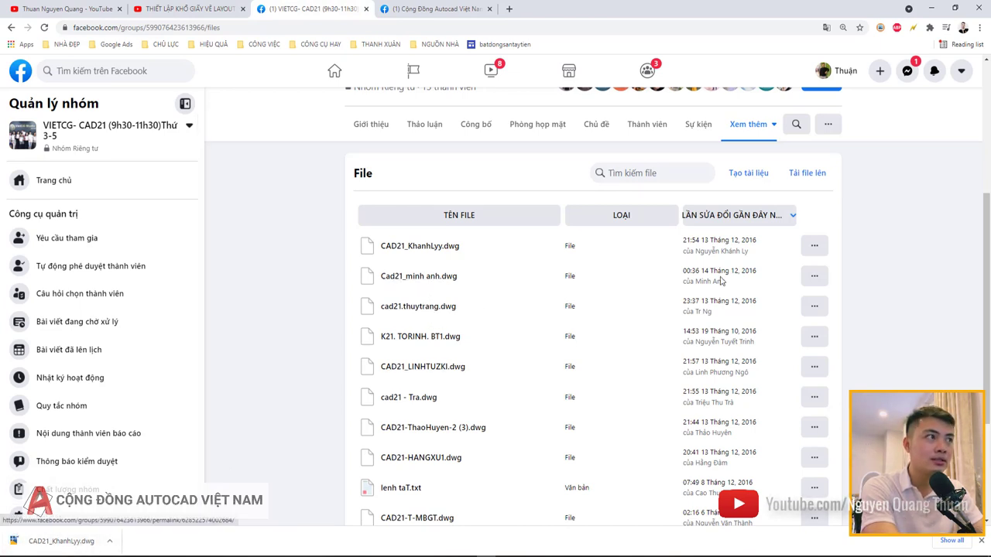
click(811, 278)
click(809, 298)
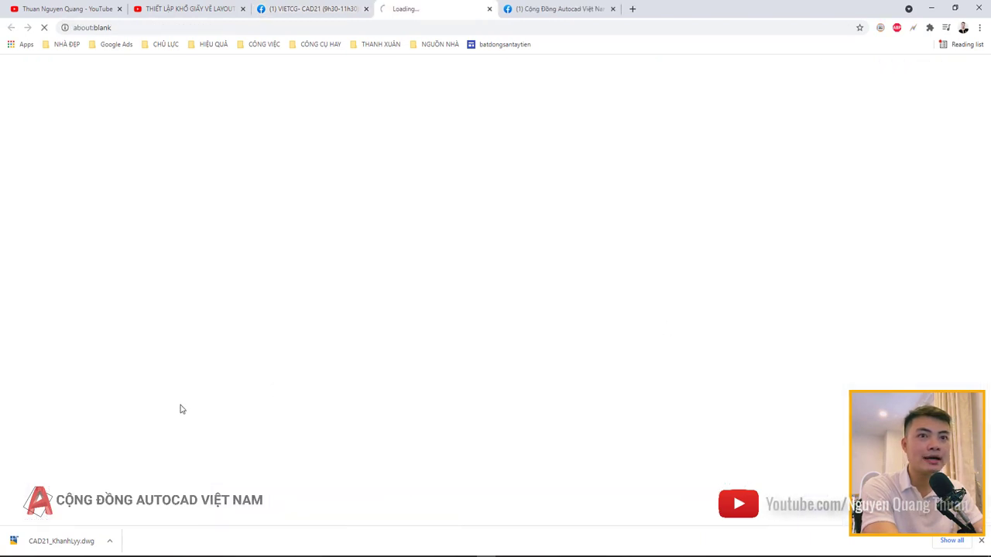
Step: Find and open the group post containing the 1.png site plan image
scroll(472, 418, down, 2)
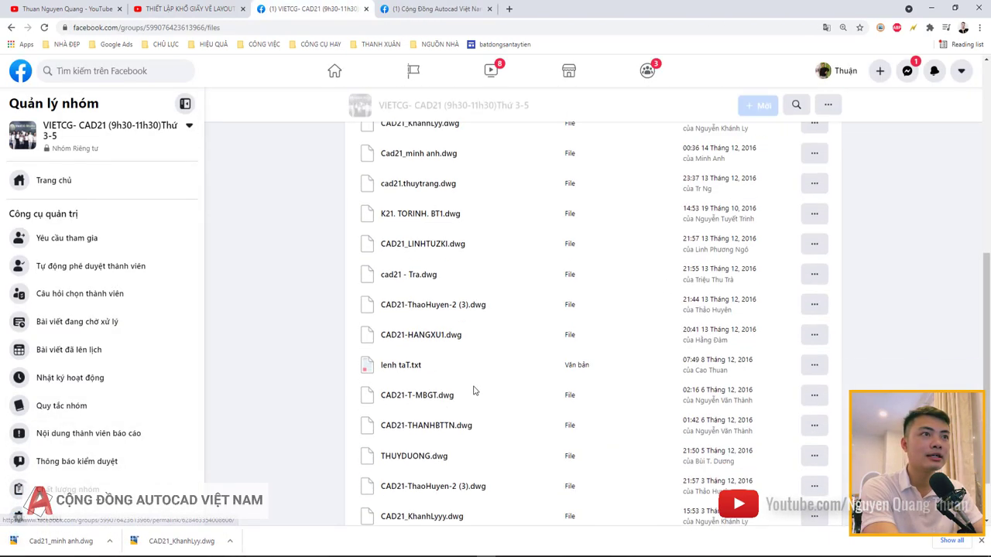
scroll(473, 391, down, 1)
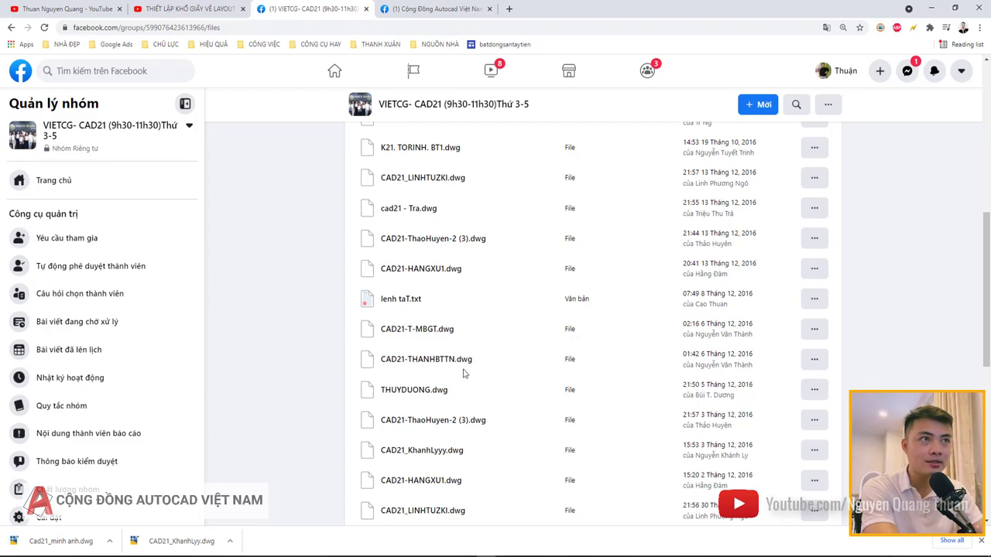
scroll(463, 373, down, 4)
scroll(457, 484, up, 10)
scroll(457, 438, up, 5)
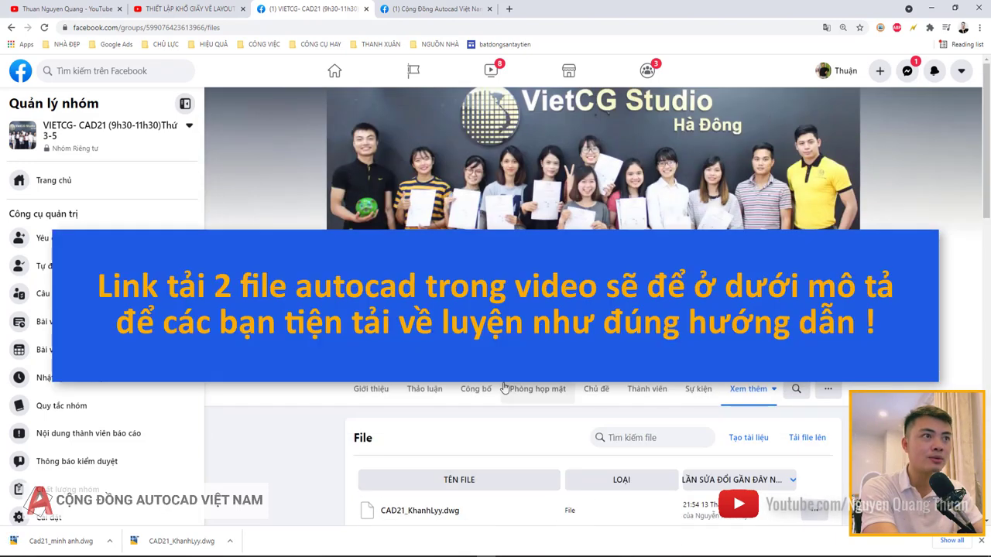
scroll(504, 387, down, 10)
scroll(476, 425, down, 3)
click(391, 444)
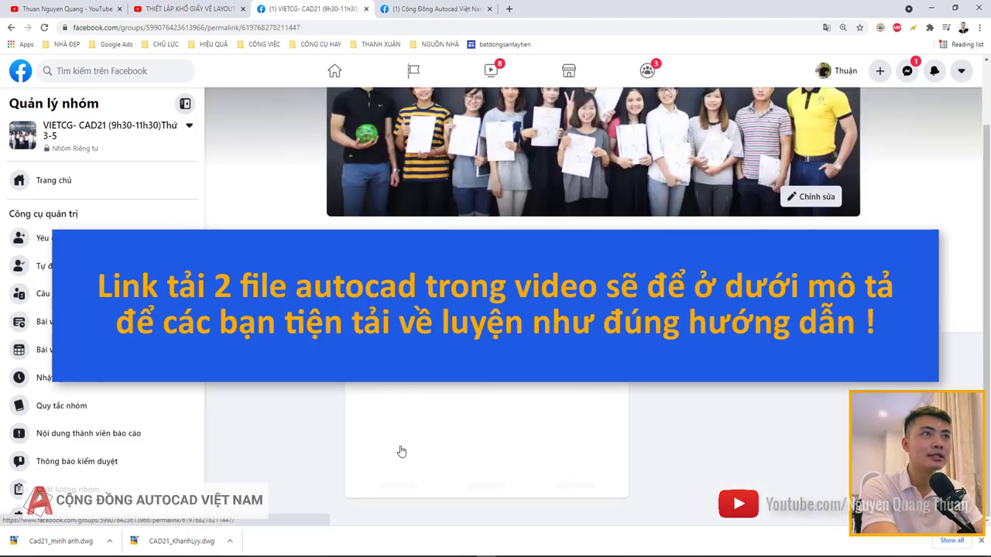
Step: Download 1.png, preview it in Photos, then close the preview
scroll(465, 325, down, 2)
scroll(465, 325, down, 2)
click(486, 301)
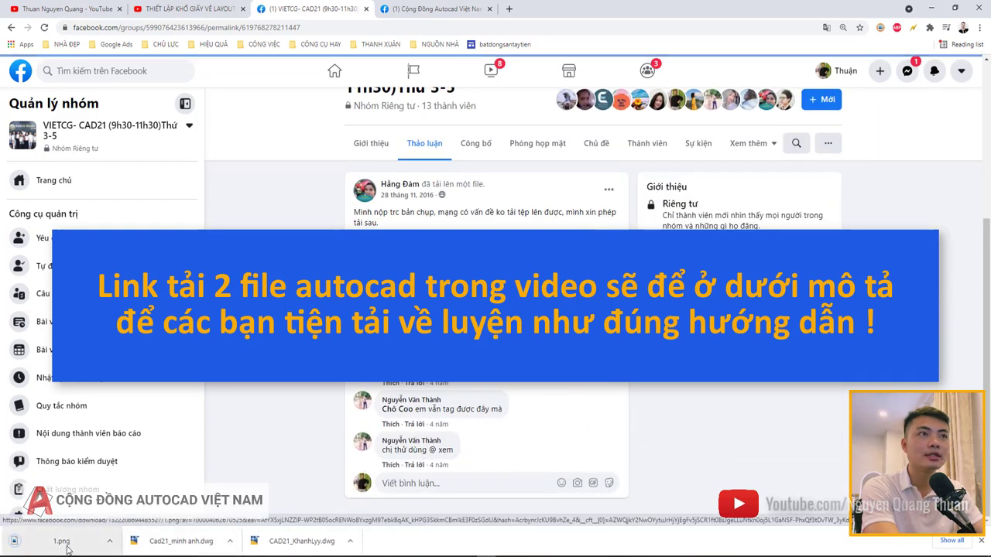
click(65, 547)
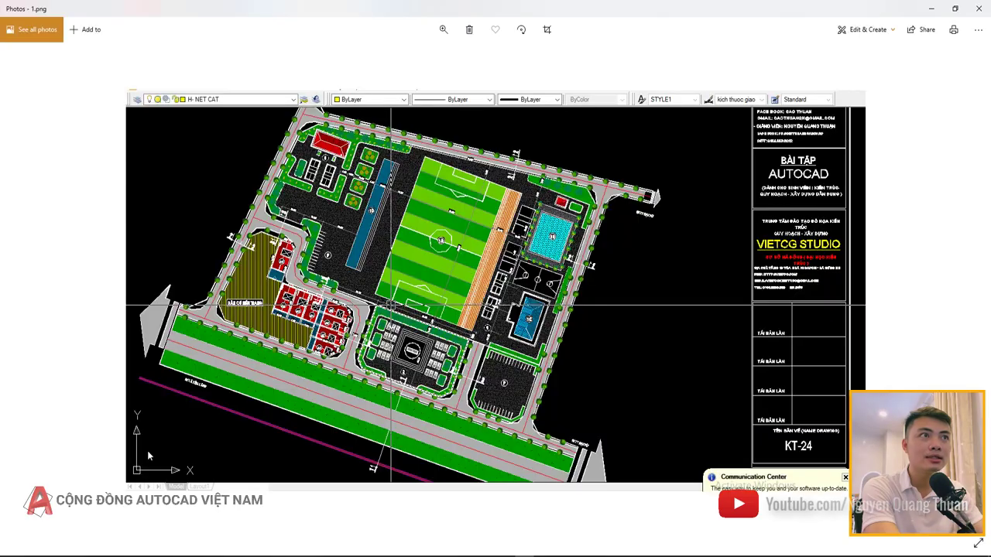
click(982, 8)
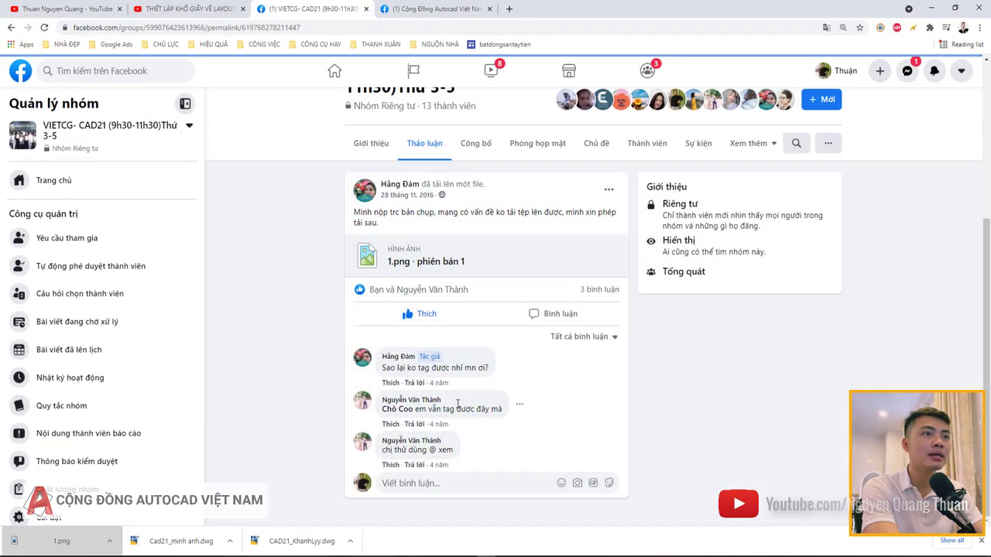
Step: Browse the group's File phương tiện gallery, then switch to the Cộng Đồng Autocad Việt Nam tab
scroll(468, 255, up, 2)
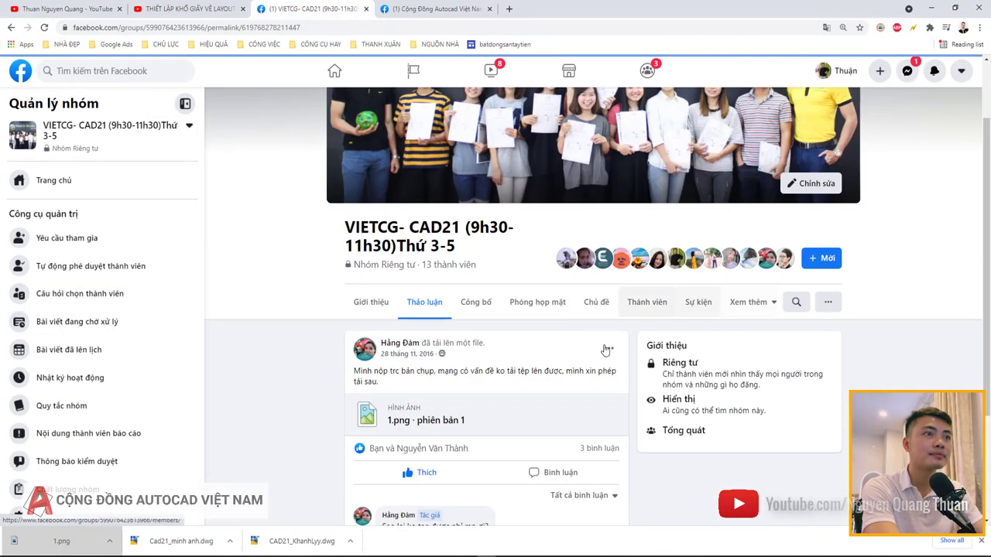
click(751, 304)
click(763, 334)
scroll(555, 361, down, 3)
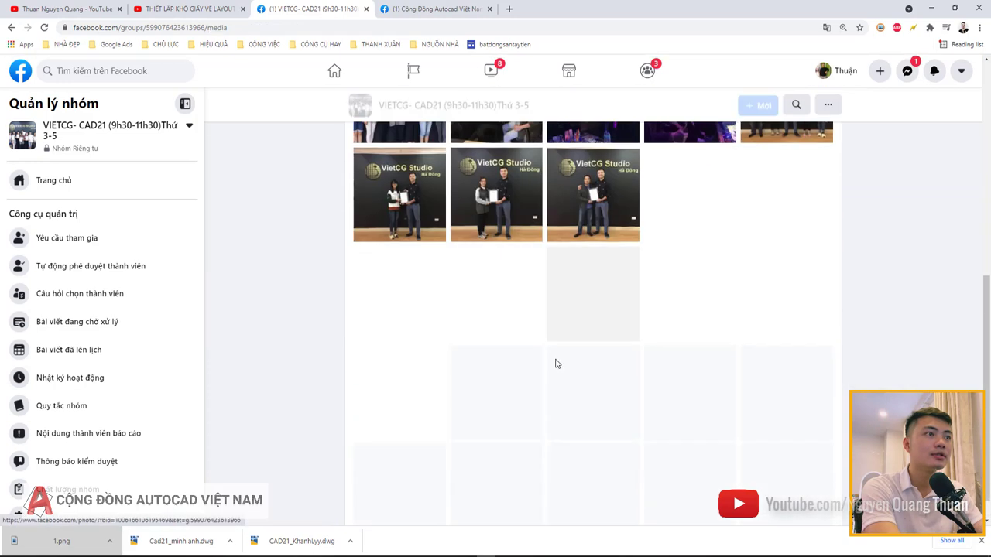
scroll(595, 325, down, 2)
scroll(686, 299, down, 3)
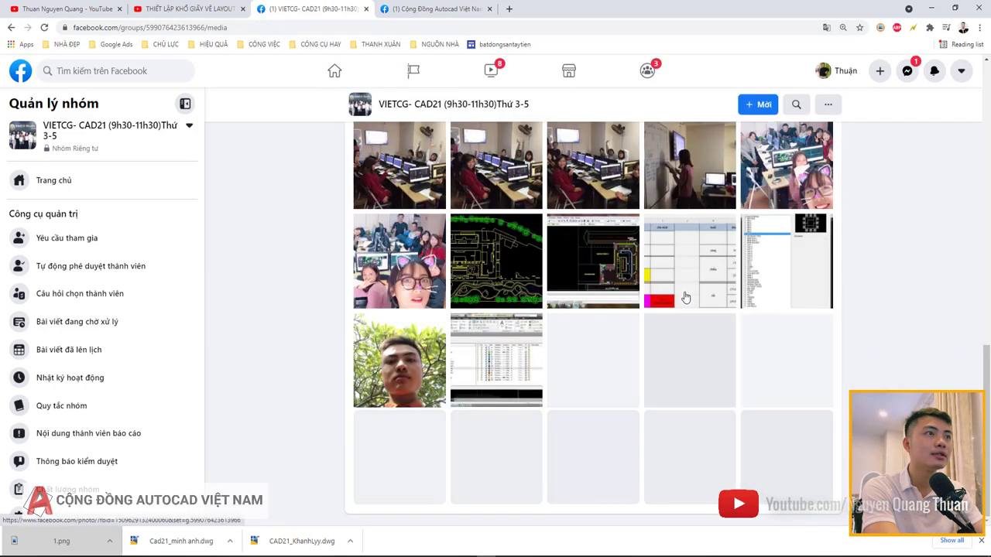
scroll(651, 331, down, 1)
scroll(648, 340, down, 3)
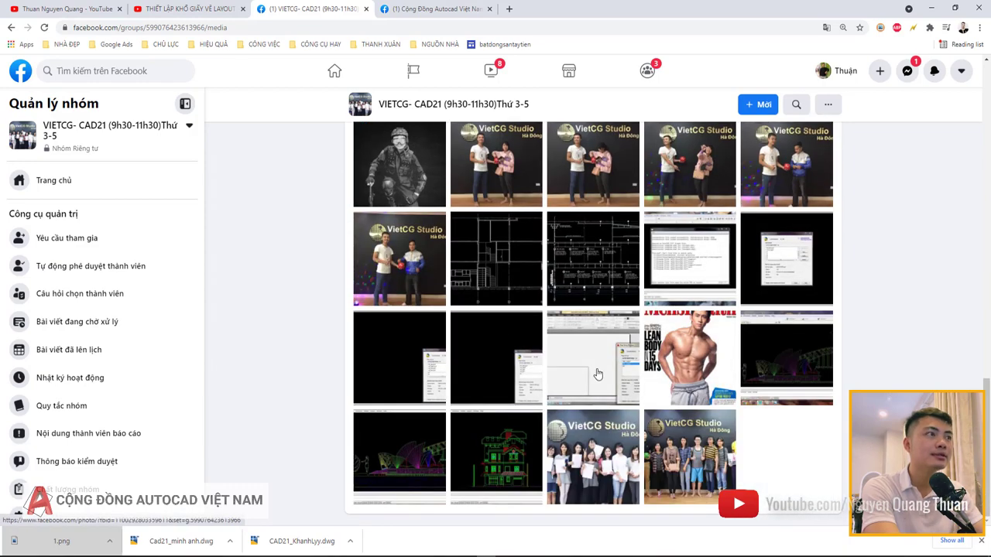
scroll(598, 374, up, 3)
click(433, 9)
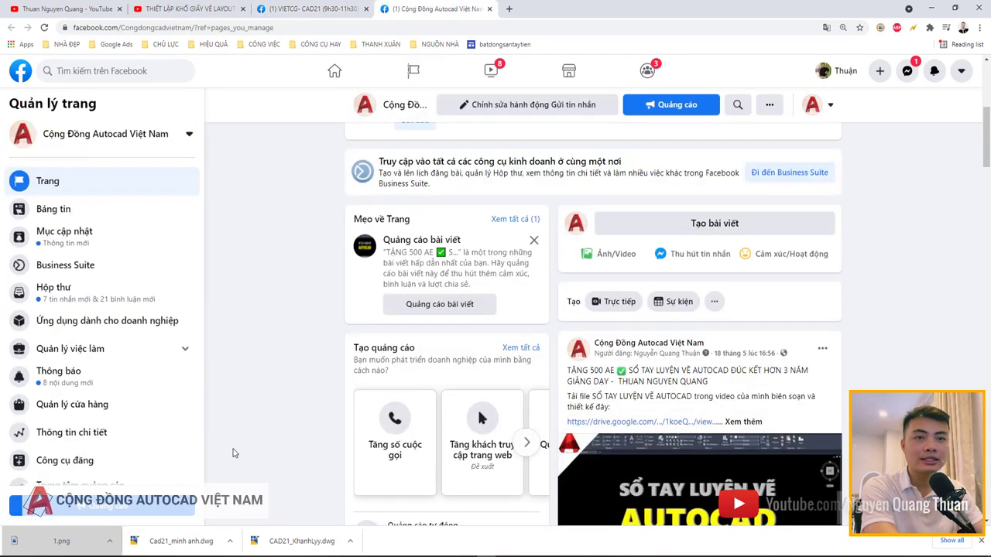
click(298, 541)
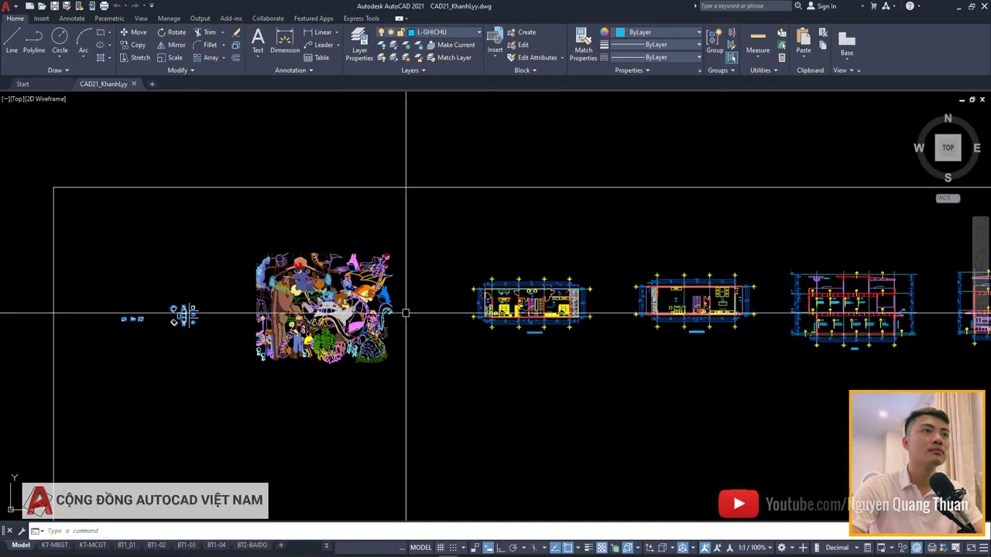
scroll(295, 299, down, 2)
scroll(404, 303, down, 2)
mouse_move(404, 303)
middle_down()
mouse_move(327, 283)
mouse_move(242, 285)
middle_up()
scroll(270, 244, up, 6)
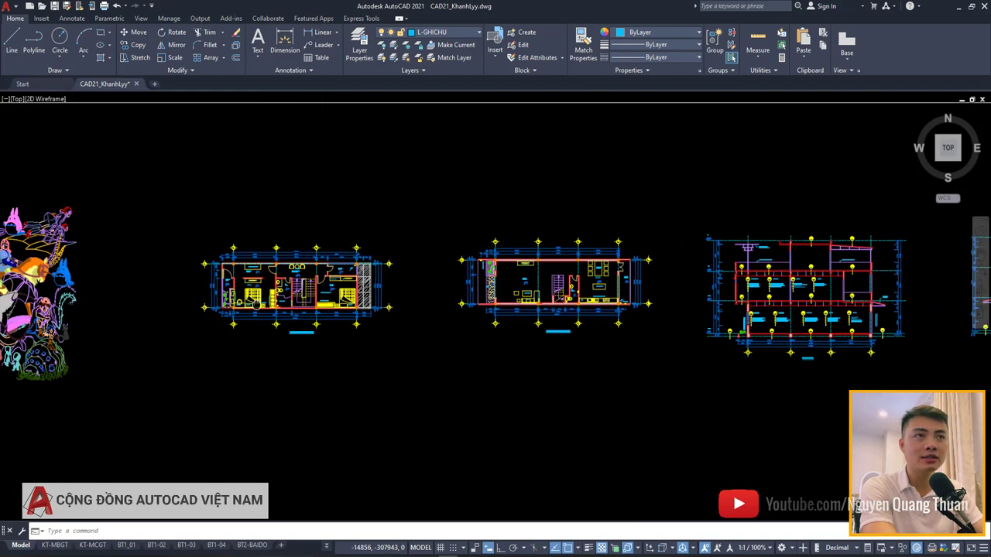
scroll(243, 284, up, 4)
middle_drag(316, 232, 266, 215)
scroll(266, 215, down, 1)
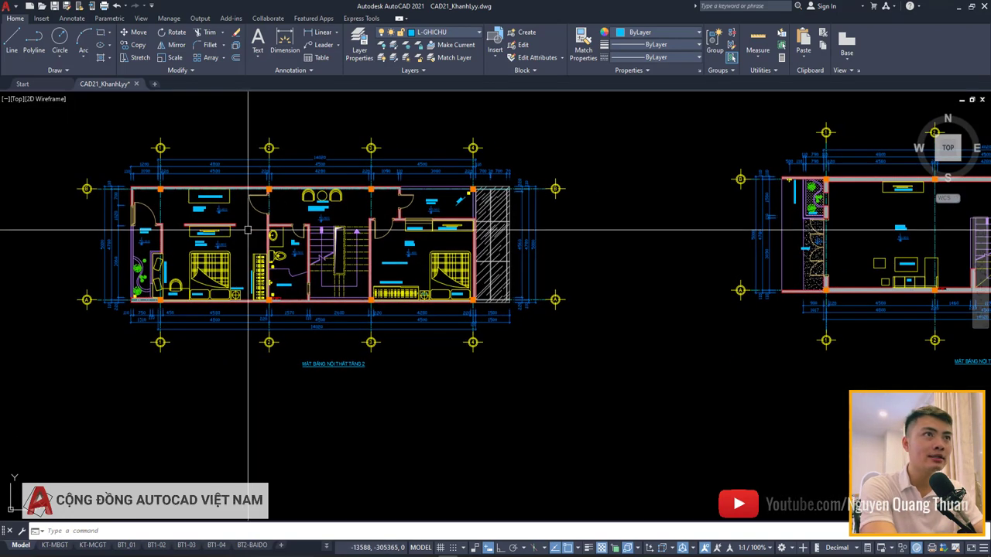
scroll(336, 266, down, 5)
scroll(257, 263, up, 2)
scroll(310, 271, down, 6)
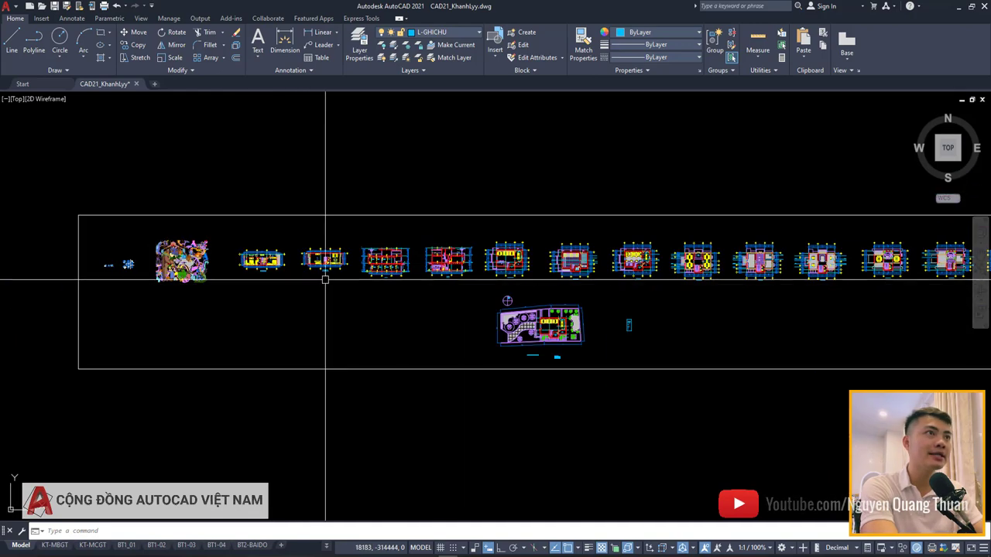
scroll(325, 276, up, 2)
scroll(340, 262, up, 3)
scroll(365, 276, up, 5)
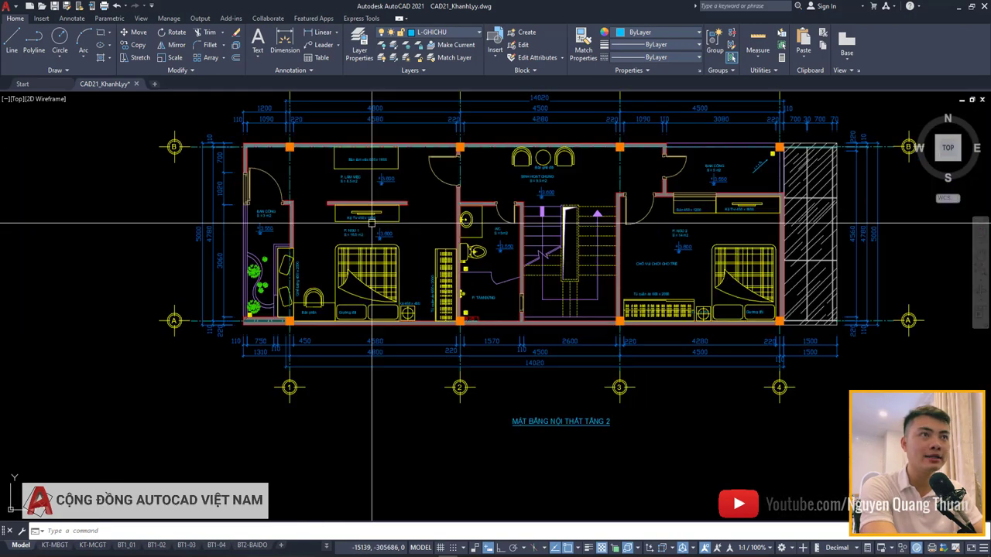
scroll(365, 276, up, 2)
scroll(281, 261, down, 5)
scroll(525, 260, down, 1)
scroll(524, 261, down, 2)
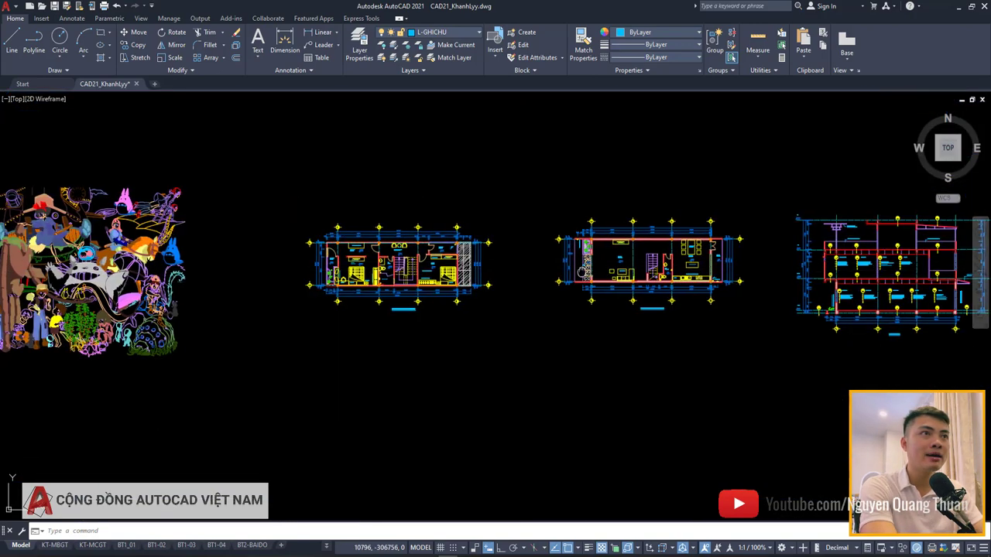
middle_drag(589, 267, 507, 270)
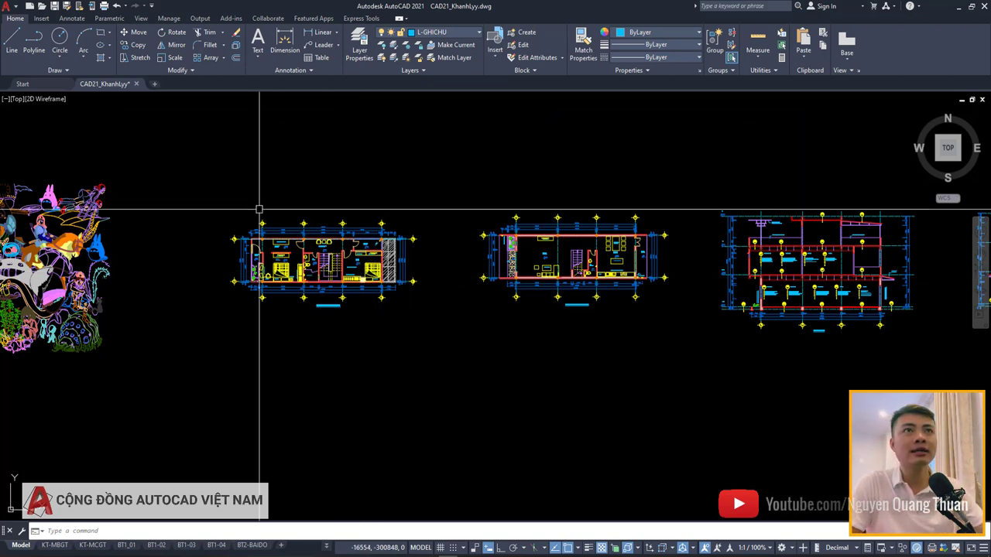
scroll(259, 209, down, 3)
scroll(310, 264, down, 3)
scroll(326, 287, up, 2)
scroll(318, 297, up, 1)
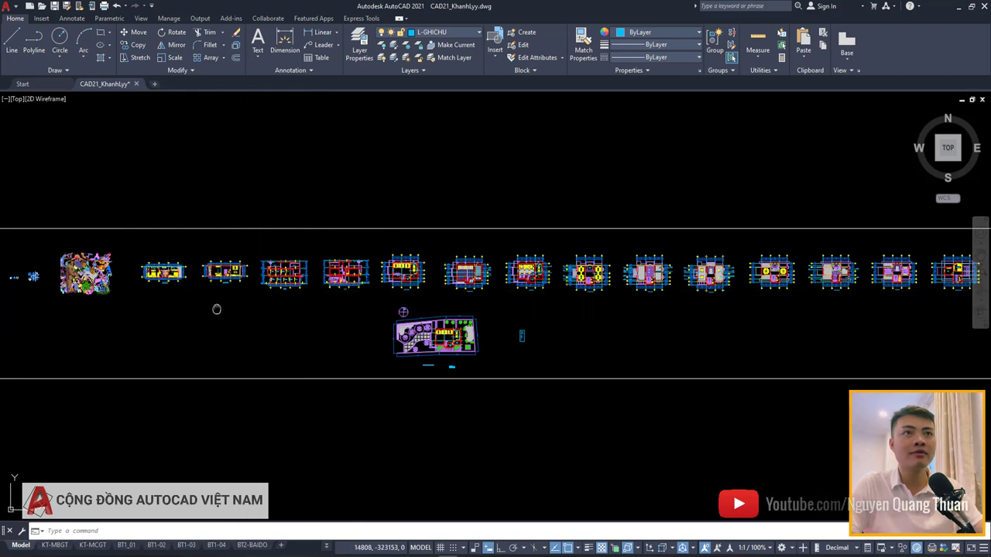
scroll(216, 309, up, 6)
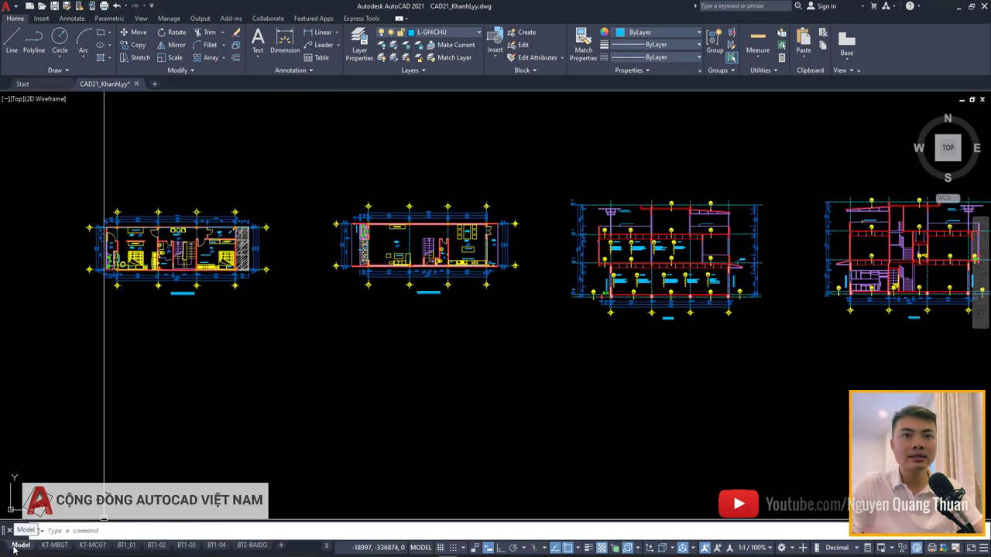
Step: View the KT-MCGT, BT1_01, BT1-03, BT1-04 and BT2-BAIDO layout sheets in turn
click(93, 545)
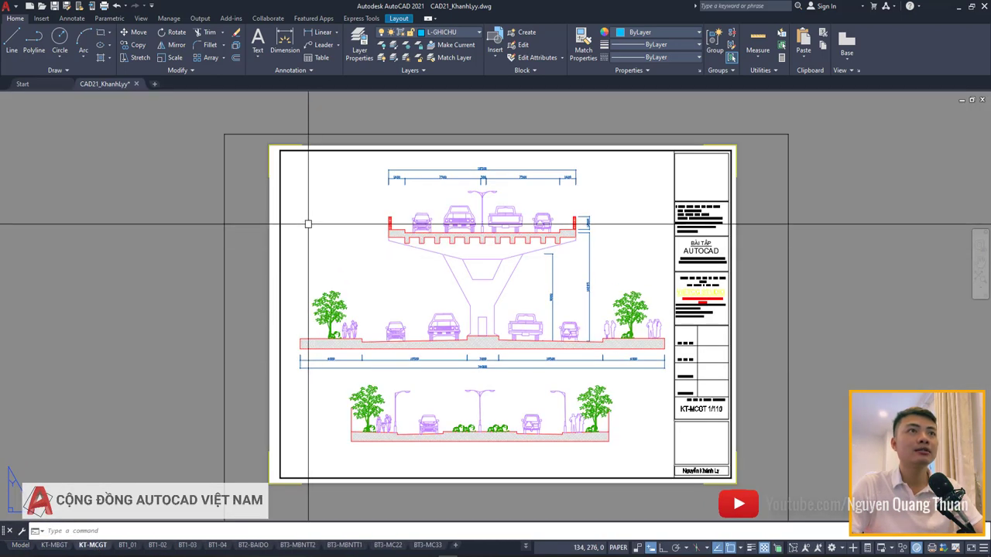
scroll(309, 228, down, 3)
scroll(495, 255, up, 3)
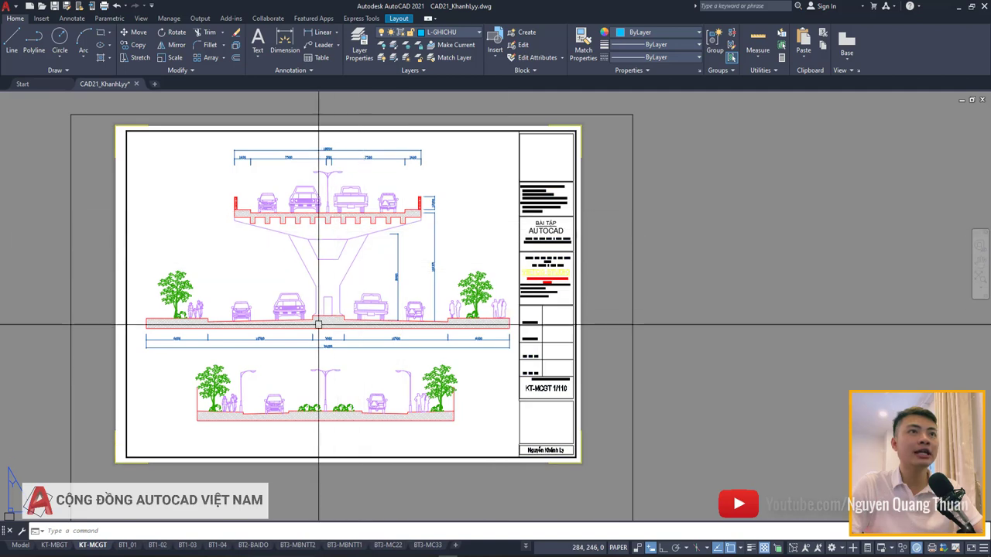
click(137, 546)
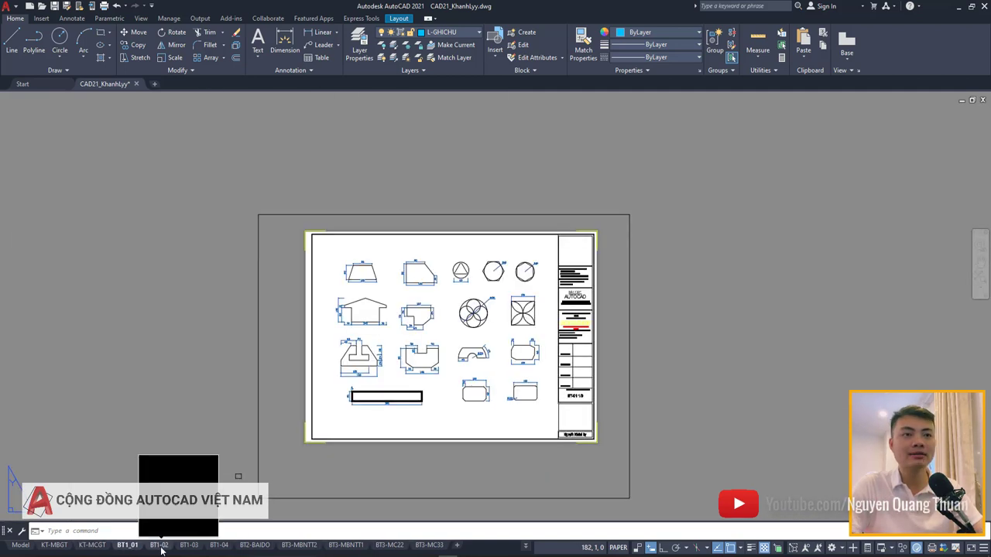
click(186, 546)
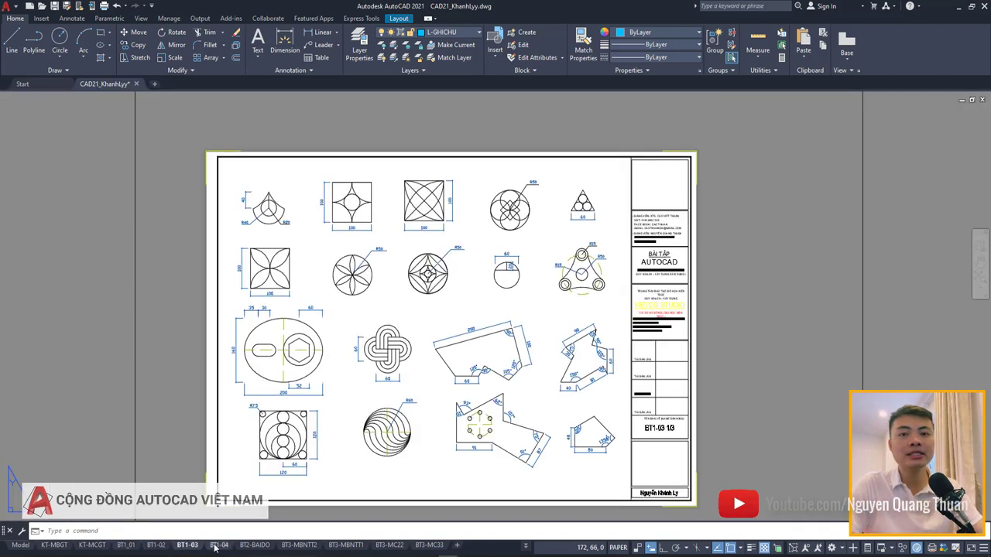
click(217, 546)
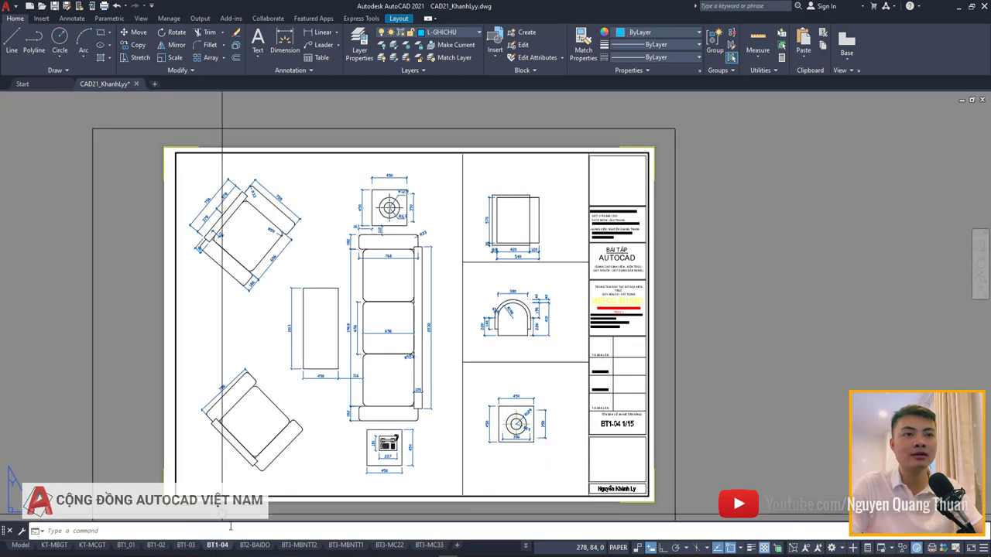
click(258, 545)
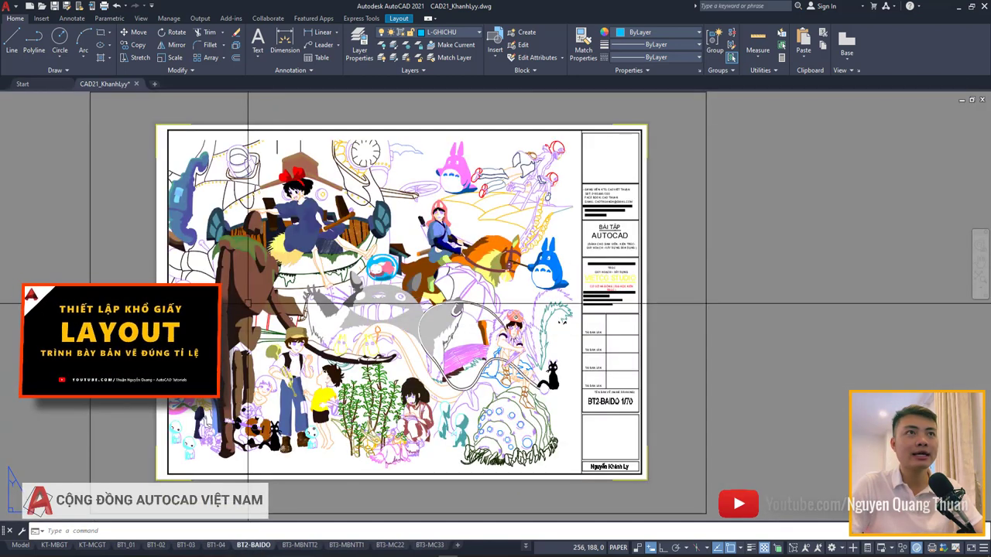
Step: View BT3-MBNTT2, BT3-MBNTT1, BT3-MC22 and BT3-MC33, then list all layouts
click(298, 546)
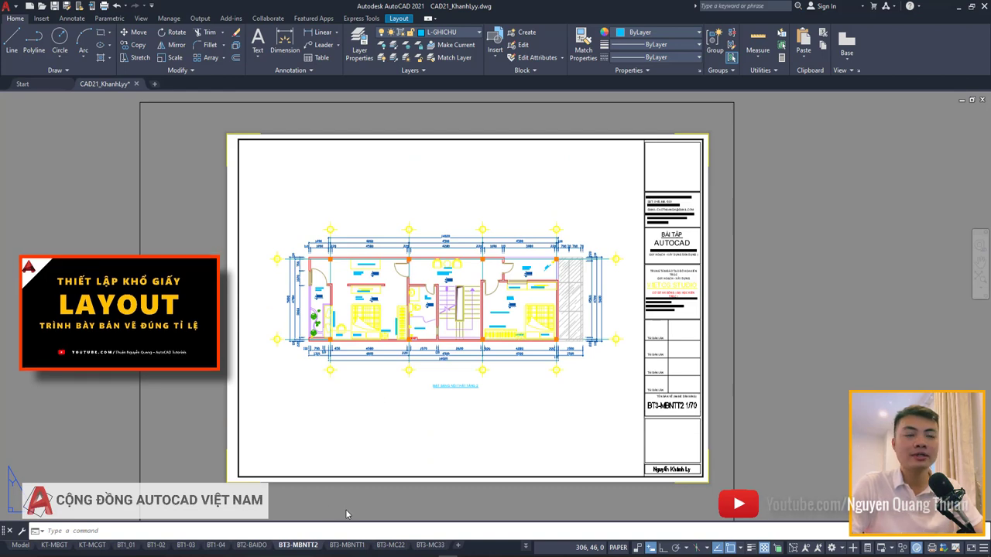
click(345, 545)
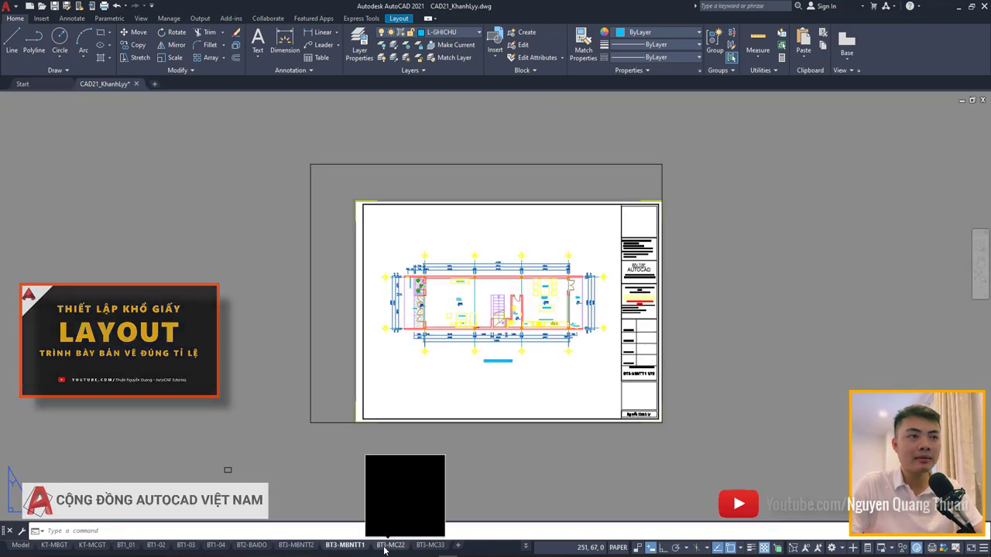
click(388, 546)
scroll(421, 402, up, 5)
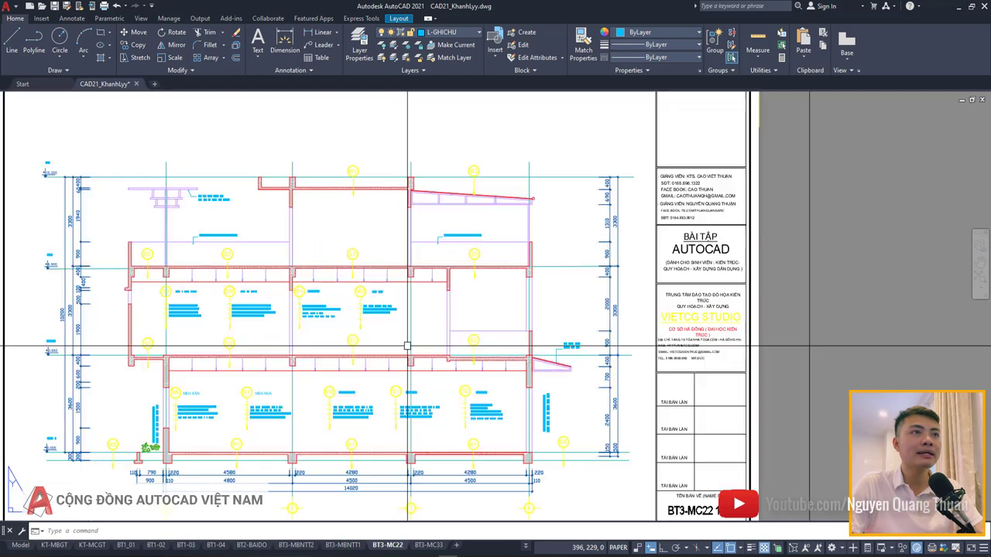
scroll(416, 337, down, 3)
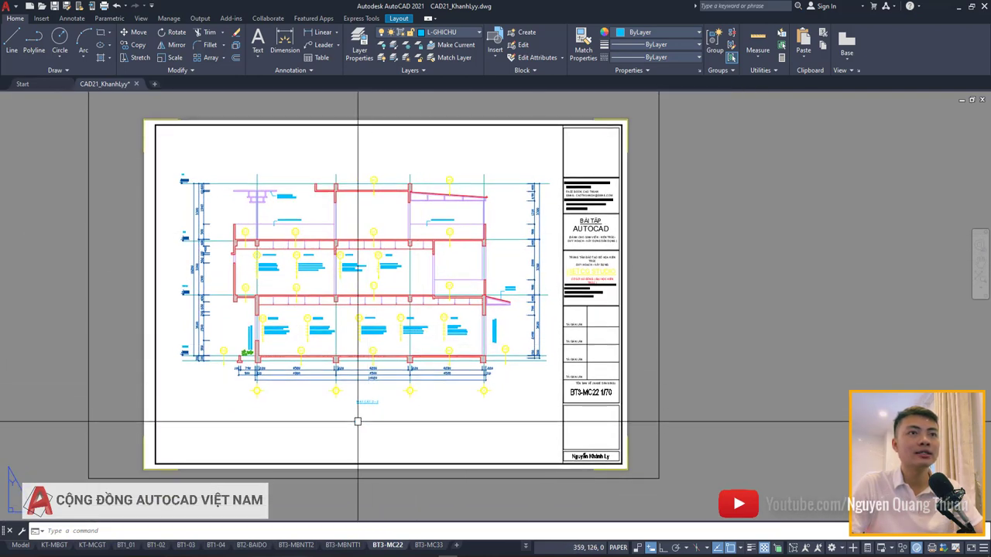
middle_drag(364, 434, 367, 393)
click(429, 546)
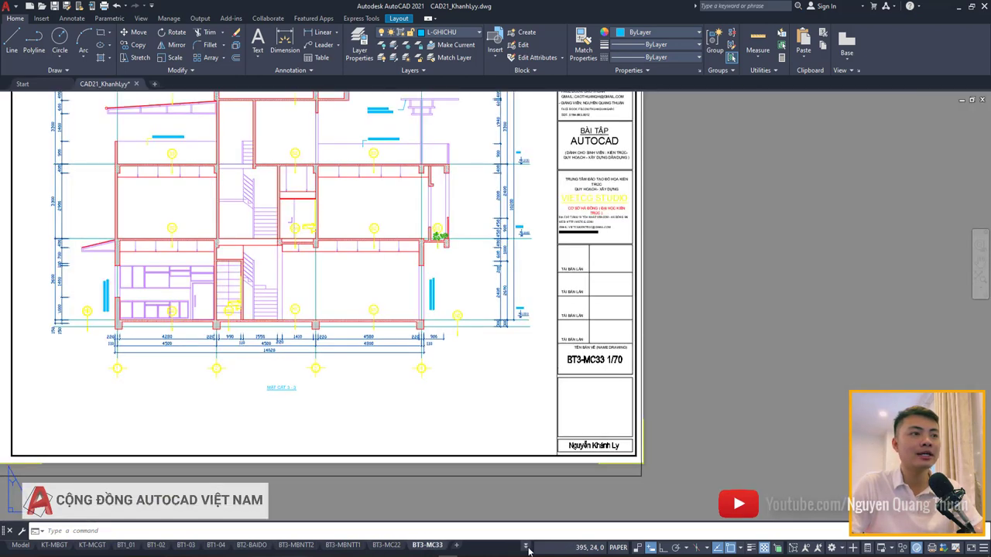
click(526, 546)
scroll(547, 406, up, 1)
scroll(547, 422, up, 2)
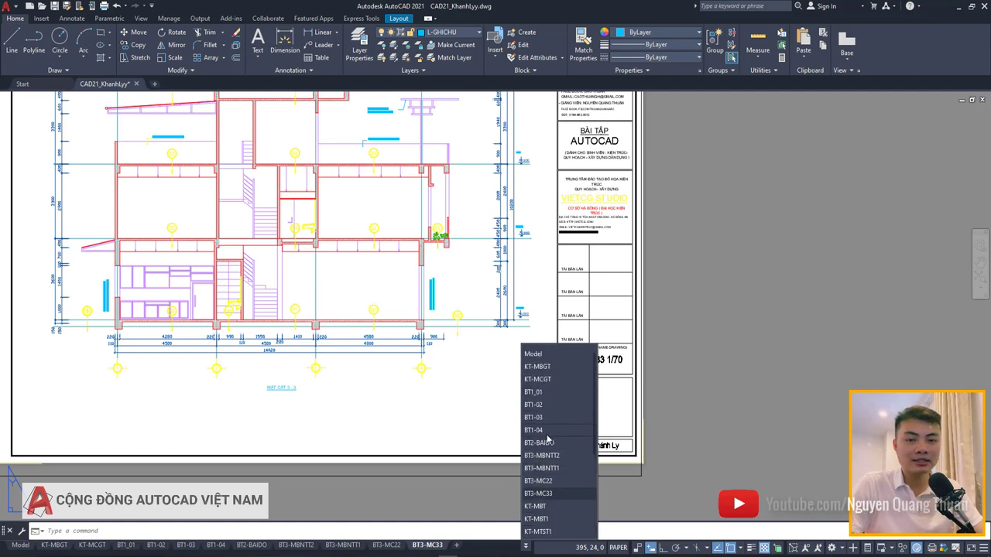
scroll(547, 438, up, 1)
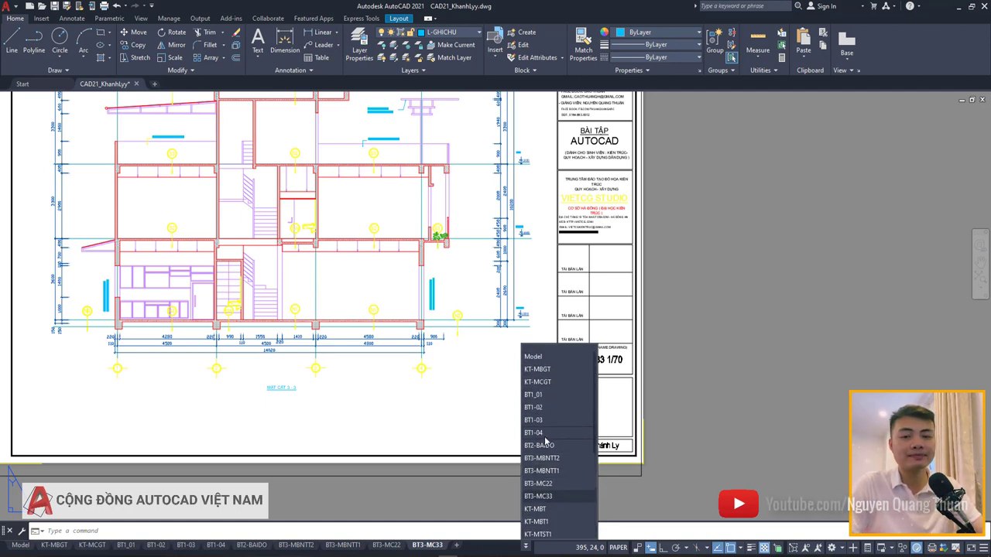
scroll(546, 443, down, 2)
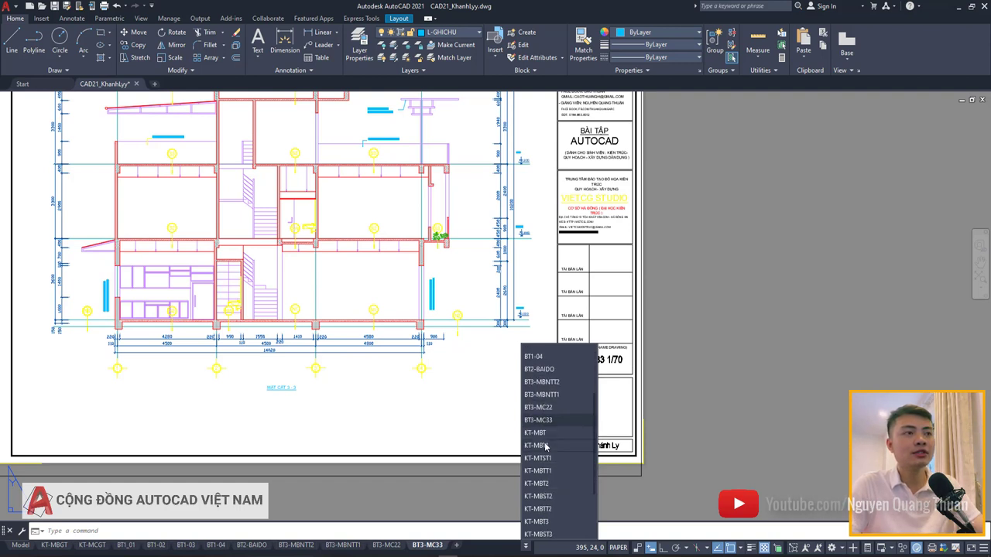
scroll(546, 446, down, 2)
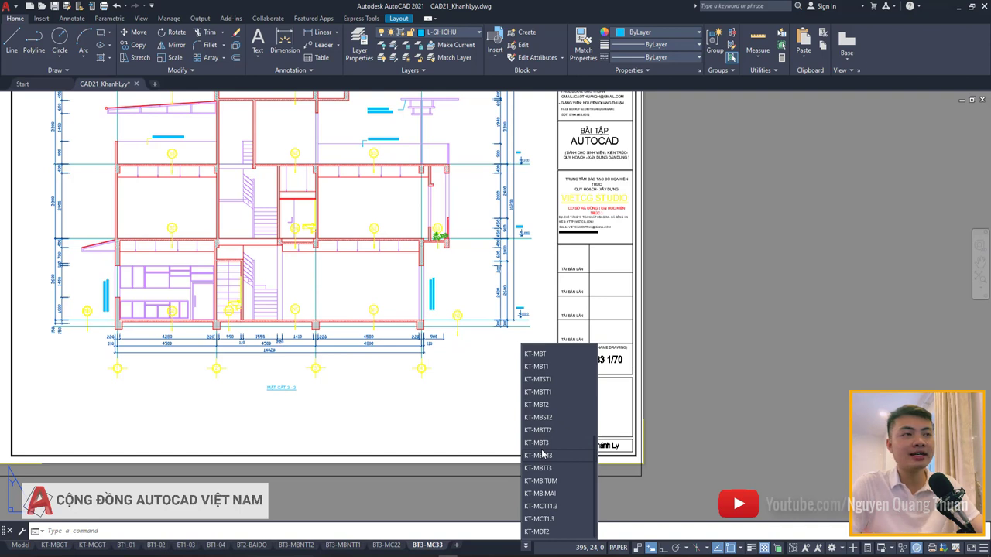
scroll(542, 456, up, 4)
scroll(544, 486, down, 2)
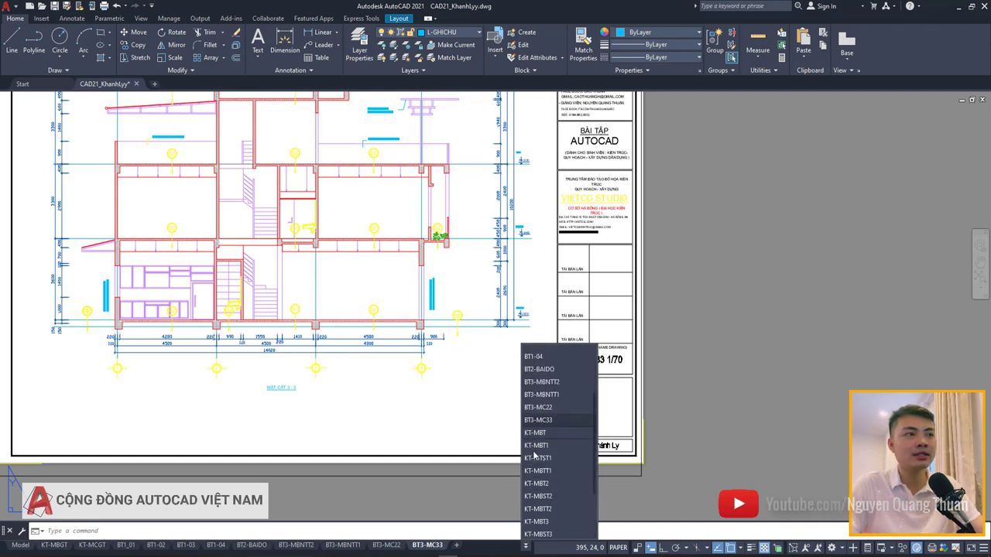
scroll(536, 486, down, 2)
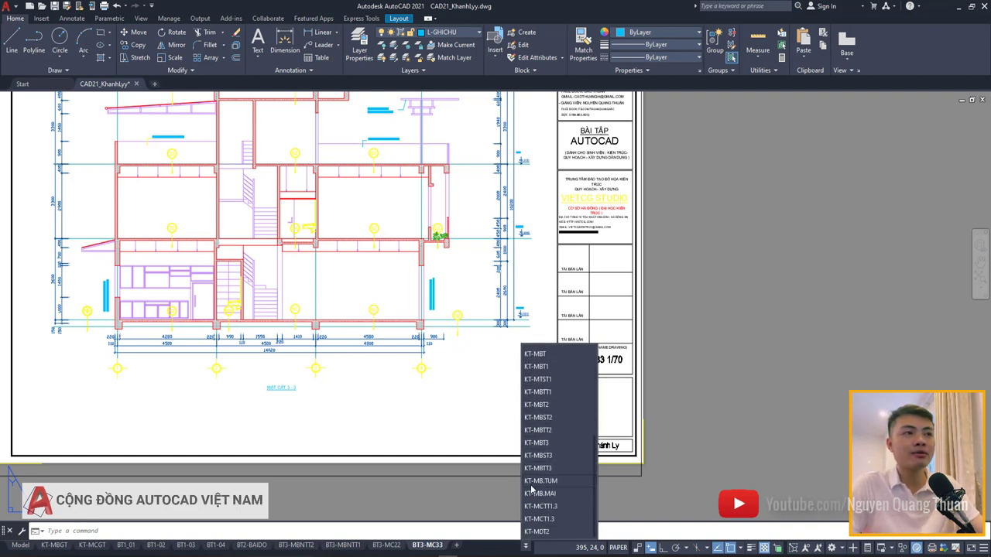
scroll(539, 455, up, 2)
scroll(539, 455, up, 2)
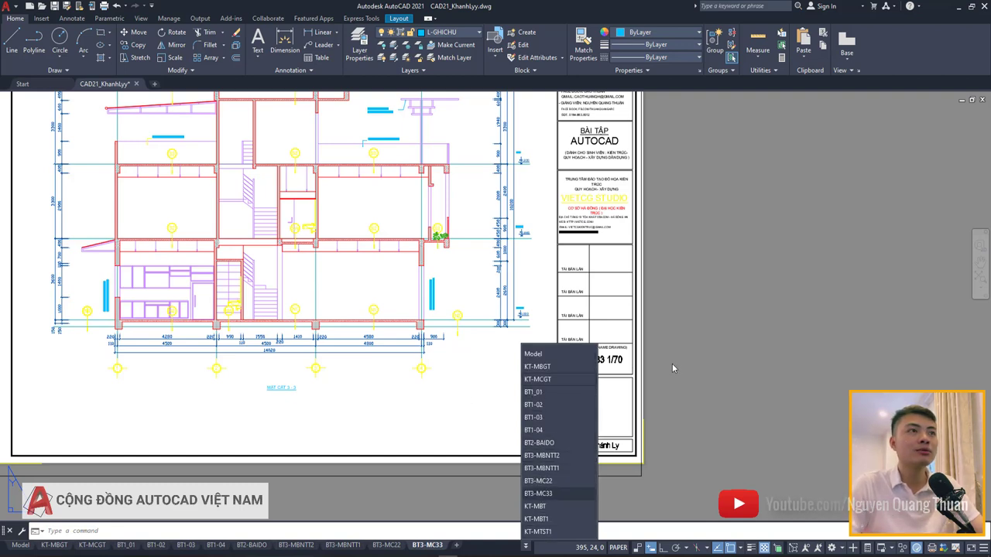
click(693, 361)
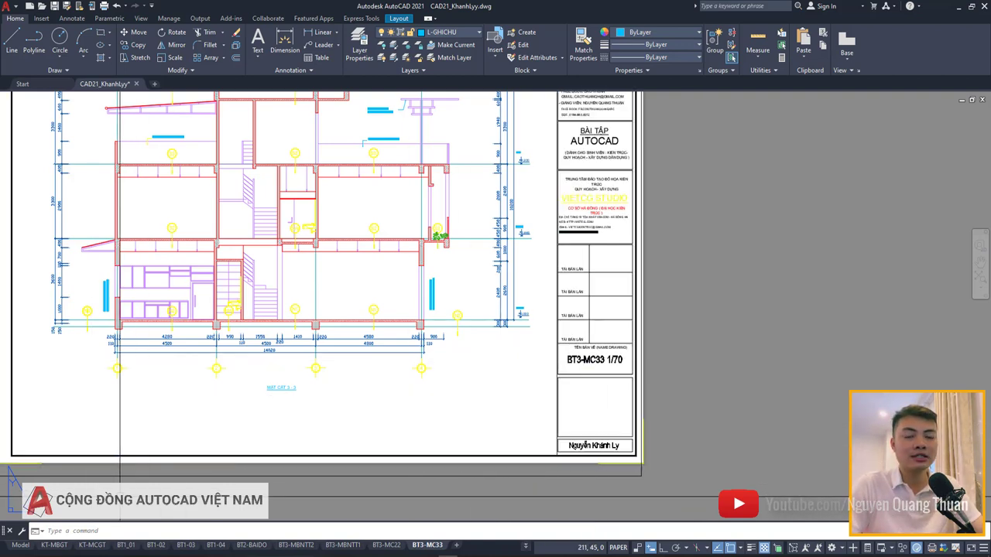
scroll(154, 464, down, 1)
scroll(155, 387, down, 3)
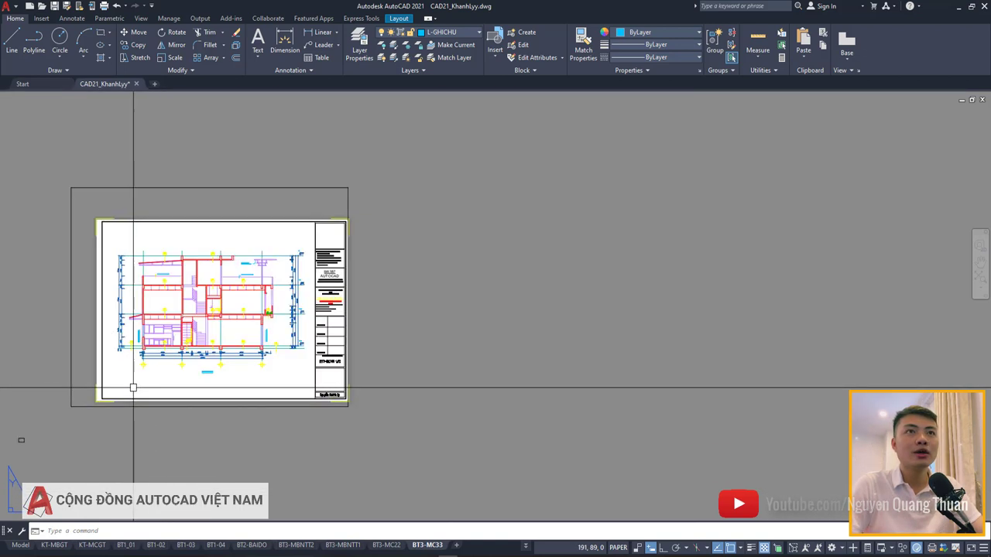
scroll(200, 387, down, 2)
scroll(137, 390, up, 2)
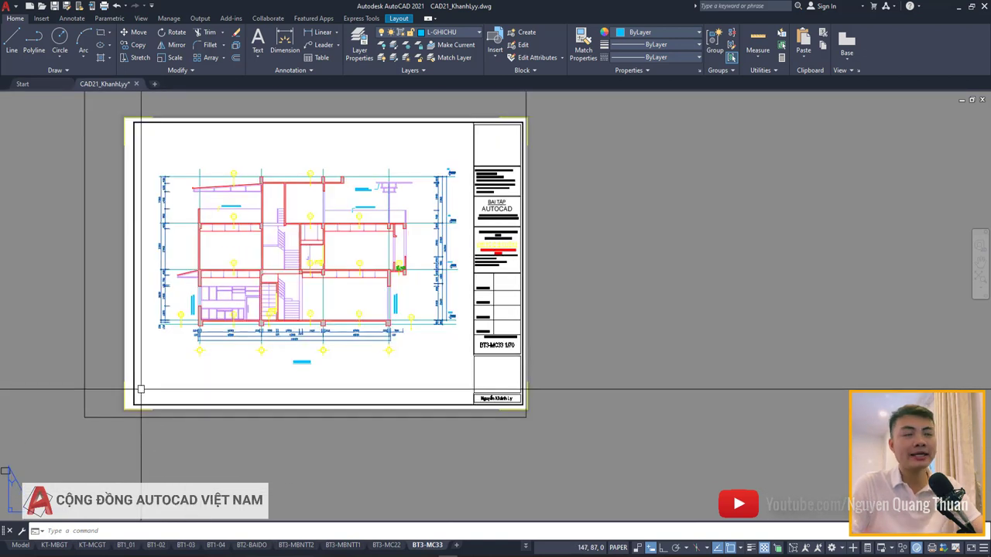
middle_drag(148, 393, 193, 401)
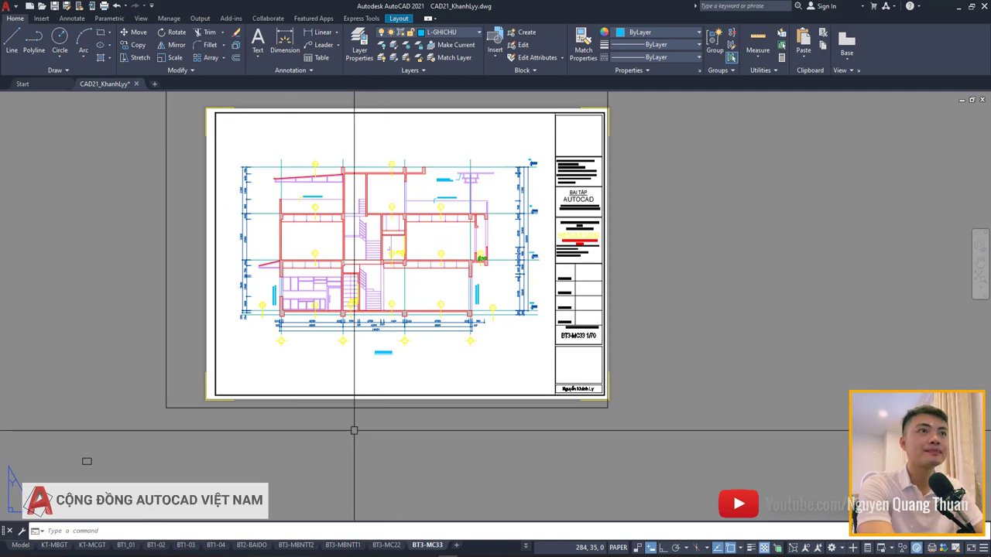
click(125, 545)
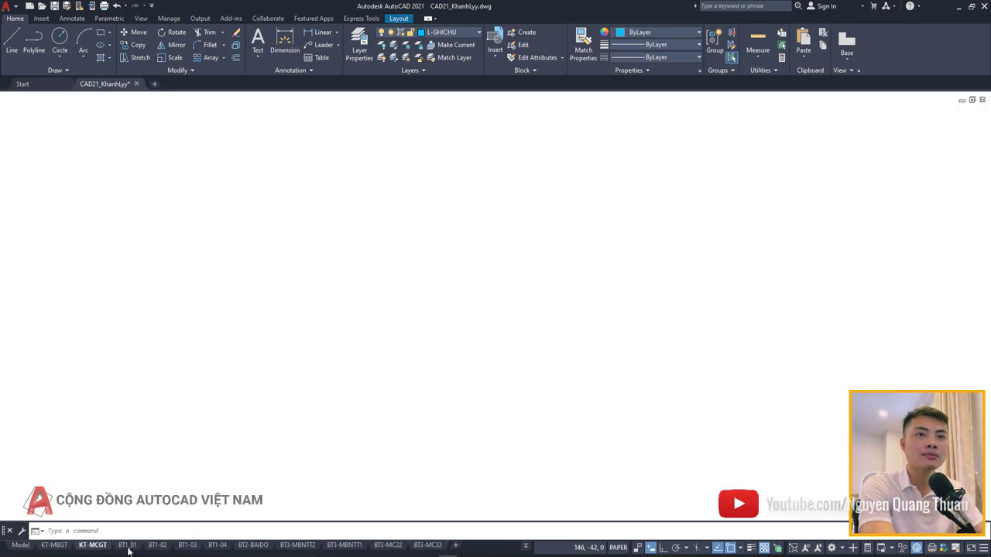
click(155, 546)
click(187, 546)
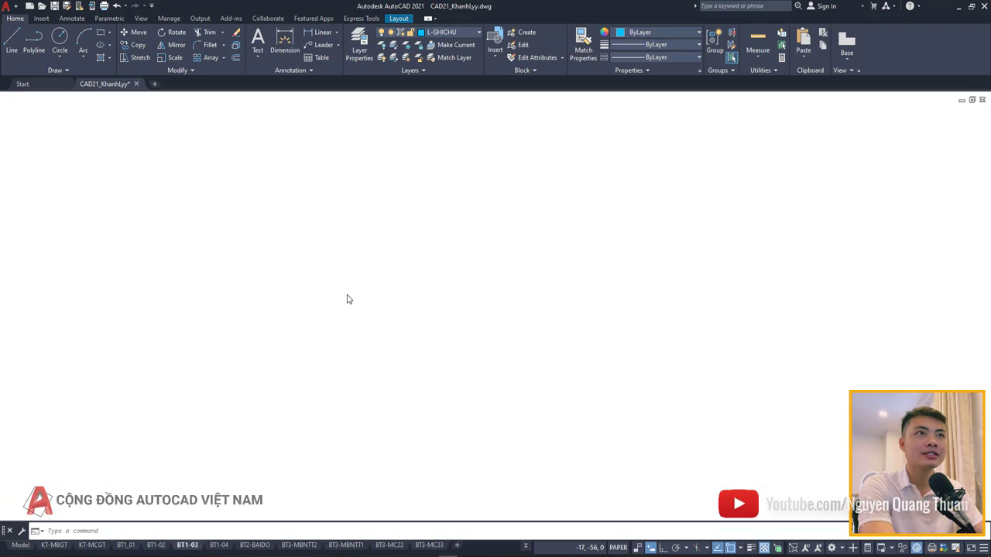
scroll(331, 250, down, 3)
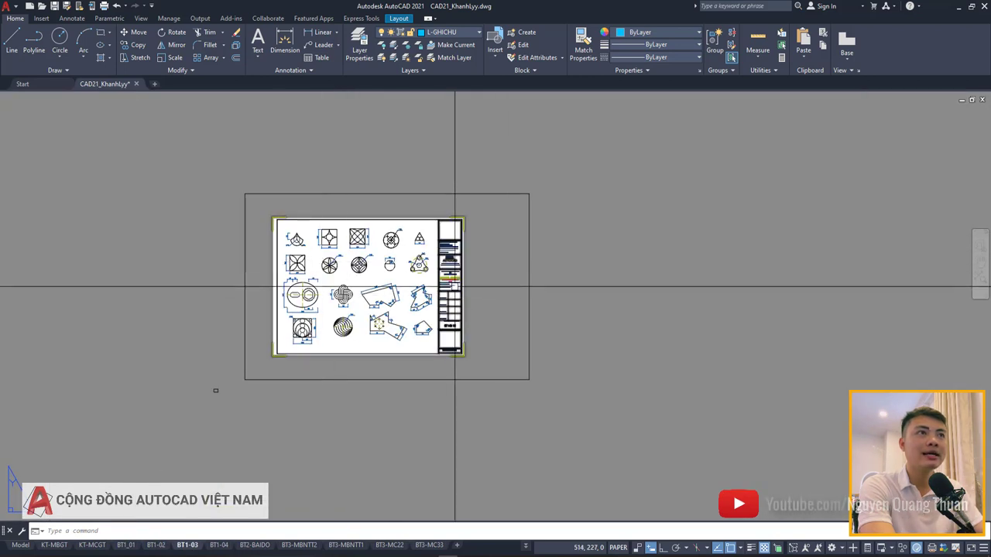
click(526, 547)
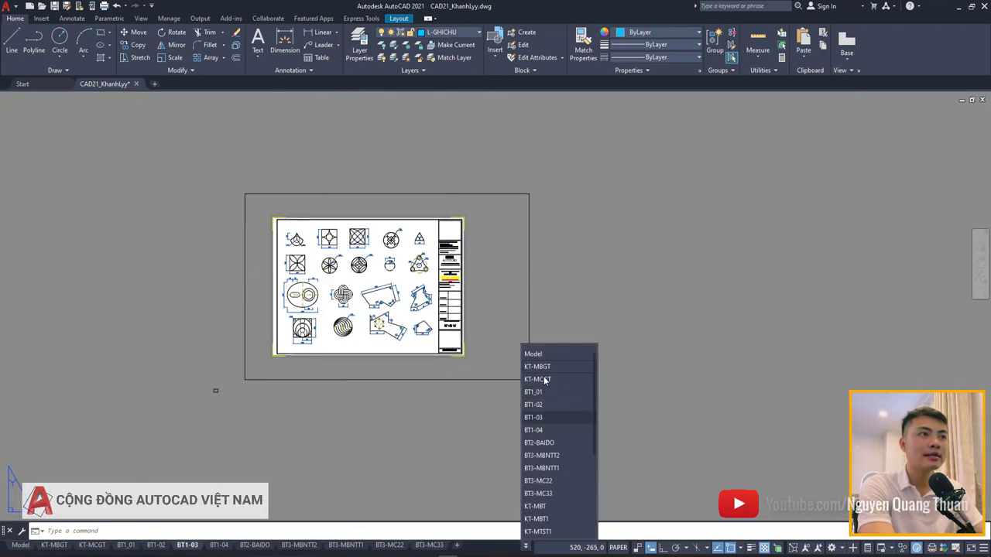
scroll(536, 401, up, 1)
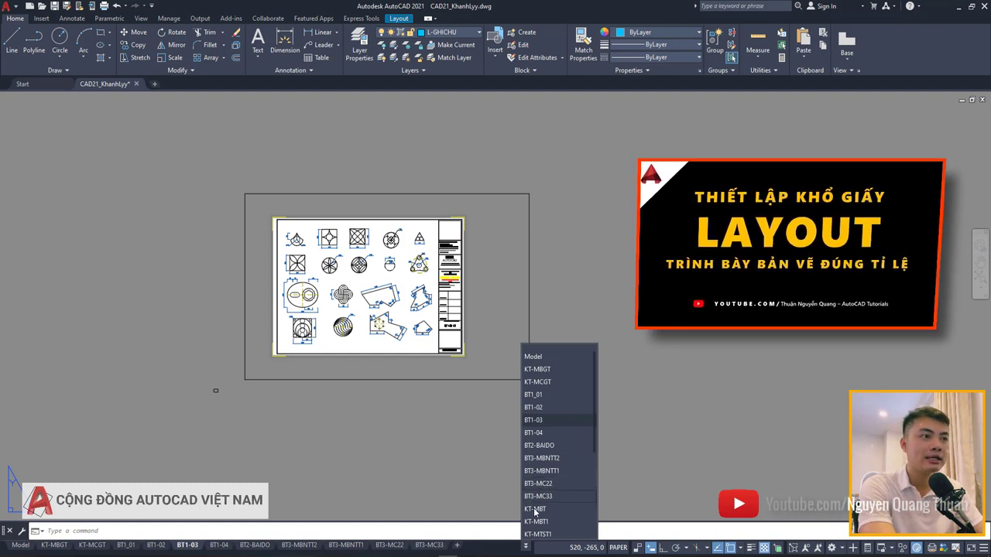
scroll(534, 465, down, 4)
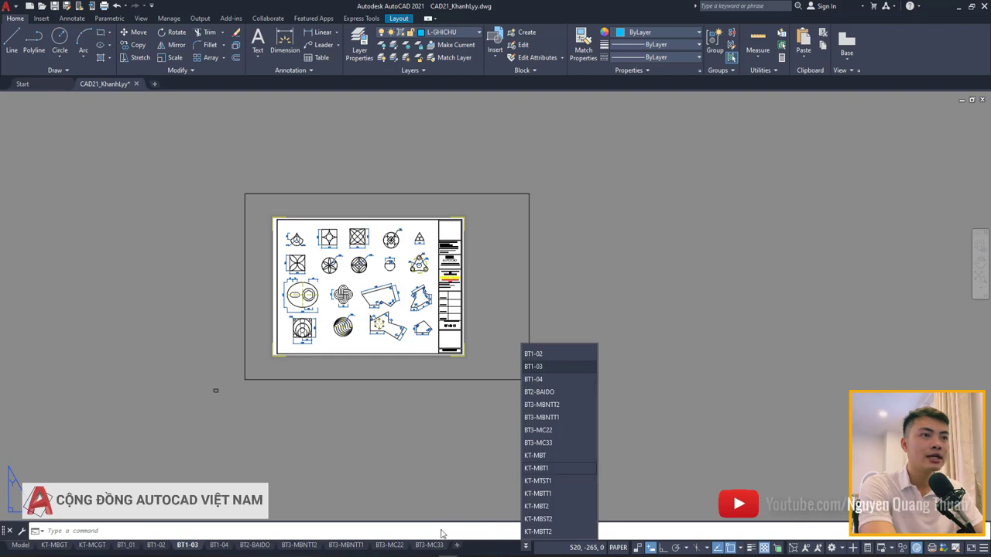
click(465, 499)
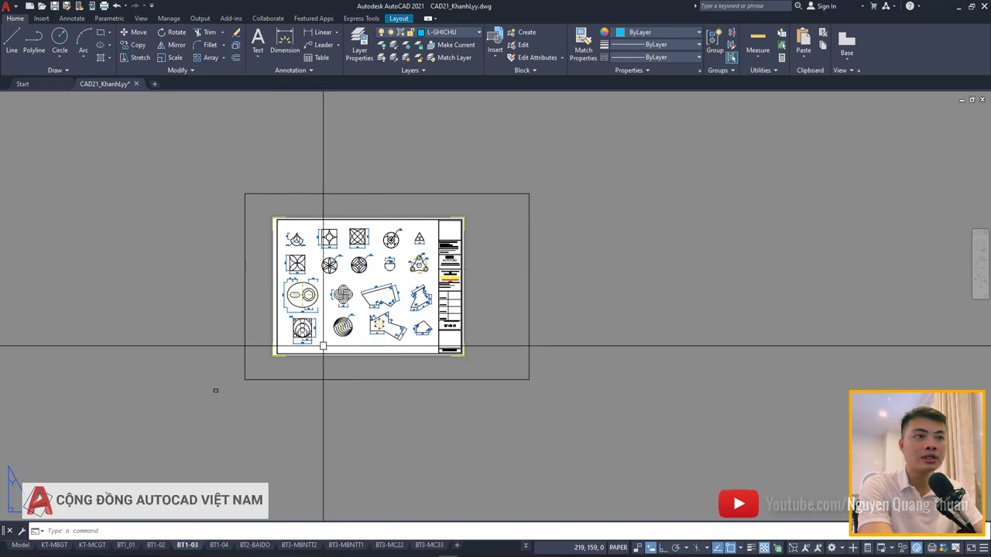
click(527, 547)
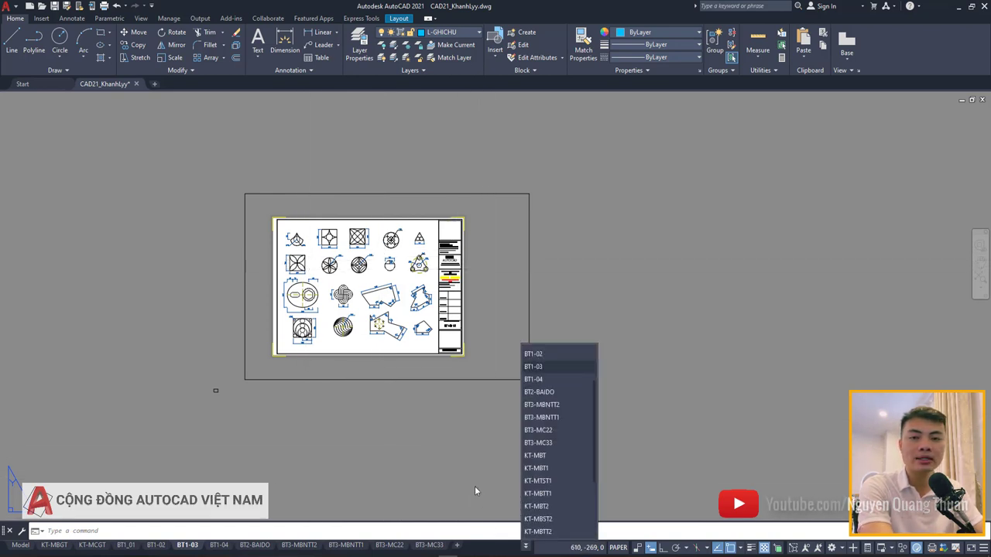
click(445, 464)
Step: Pan and zoom the BT1-03 paper space view onto the viewport frame's lower-left corner
middle_drag(310, 431, 387, 426)
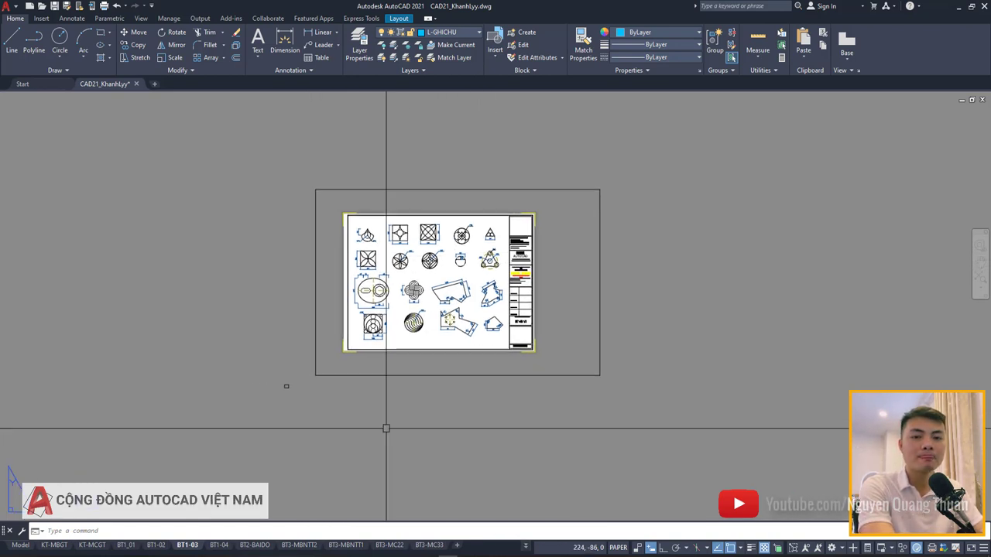
scroll(388, 425, up, 2)
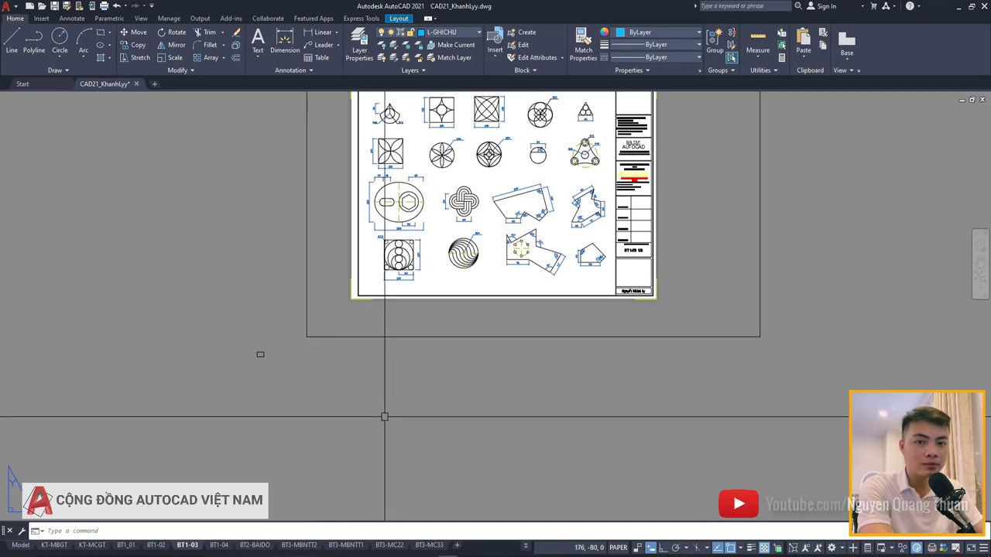
mouse_move(386, 415)
middle_down()
mouse_move(369, 451)
mouse_move(310, 411)
mouse_move(298, 421)
middle_up()
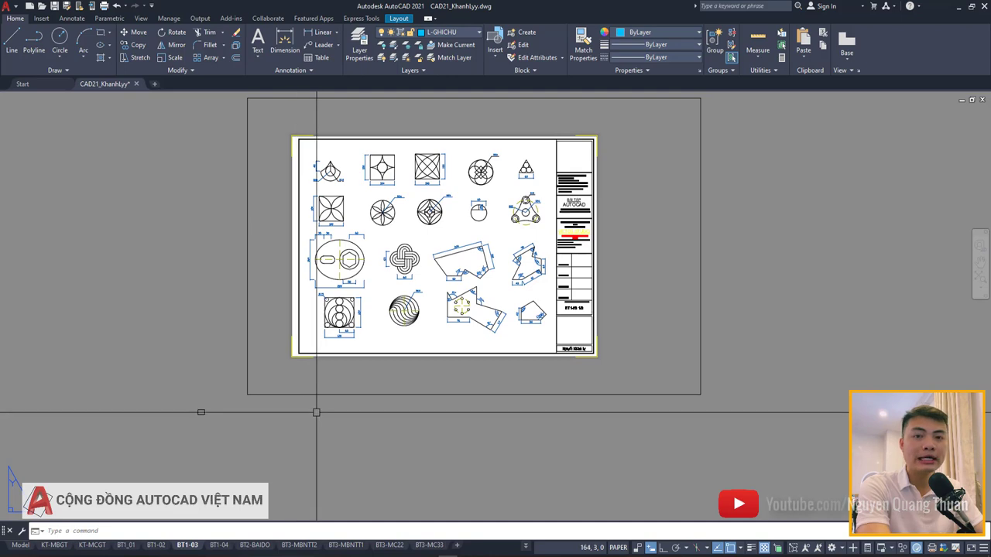
mouse_move(333, 385)
middle_down()
mouse_move(335, 402)
mouse_move(310, 409)
mouse_move(328, 420)
mouse_move(325, 404)
mouse_move(340, 412)
mouse_move(339, 427)
middle_up()
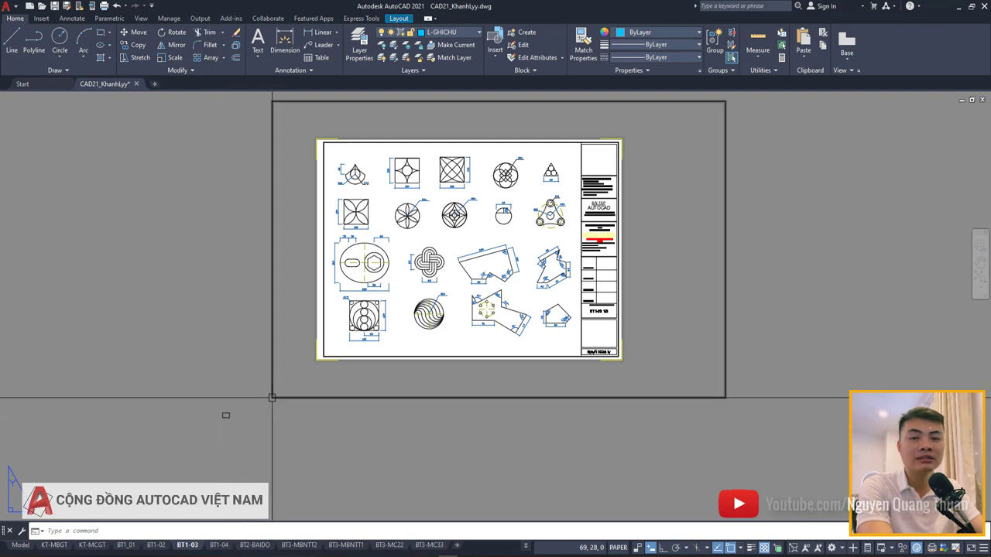
scroll(265, 406, up, 2)
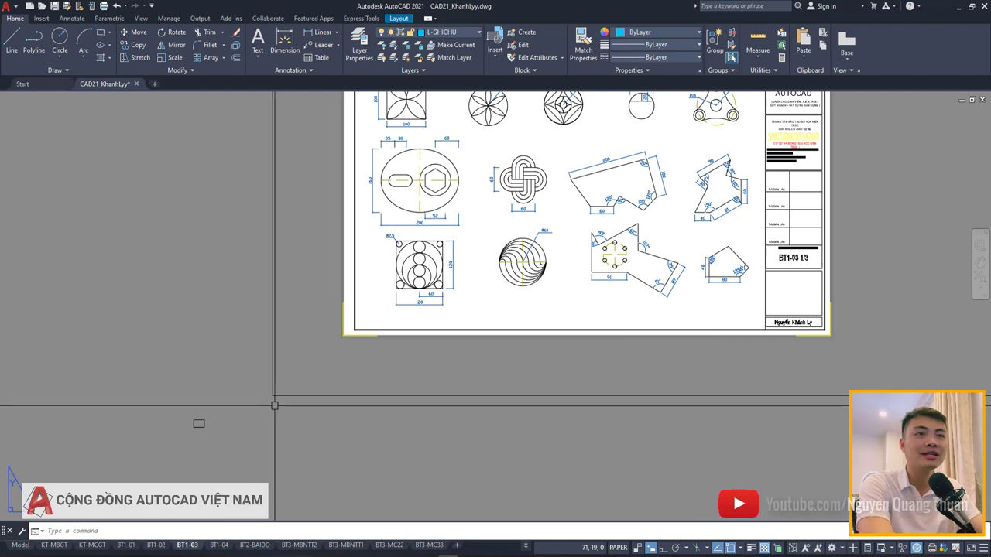
scroll(275, 404, up, 1)
scroll(273, 404, up, 2)
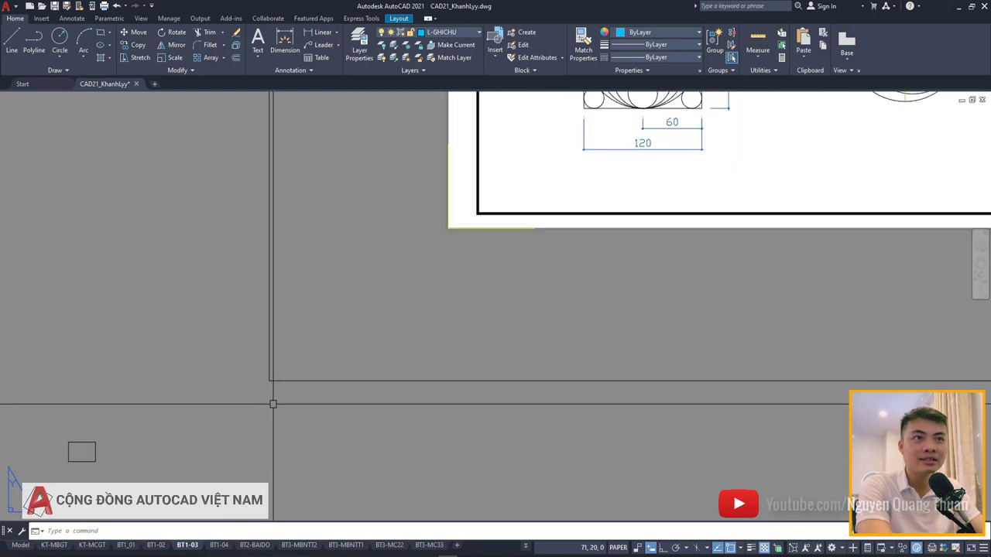
Step: Window-select the BT1-03 viewport frame and confirm its layer reads 0
click(306, 427)
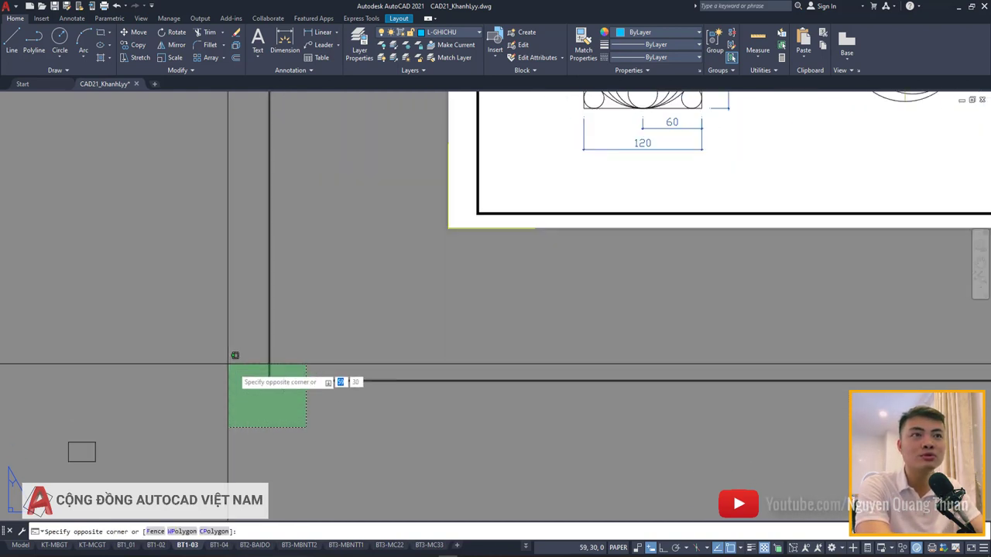
click(235, 355)
click(146, 303)
click(388, 455)
click(174, 334)
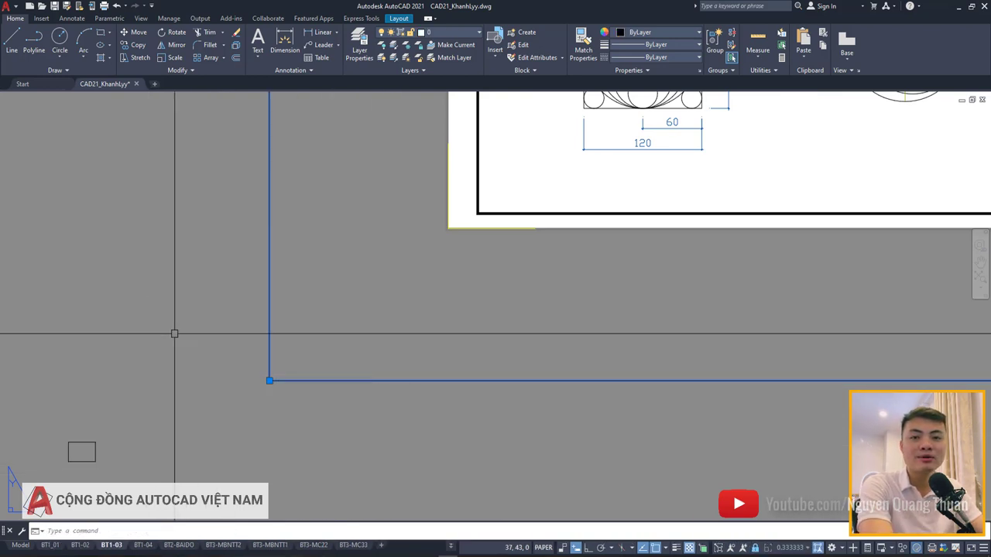
click(161, 310)
click(365, 446)
scroll(262, 354, down, 4)
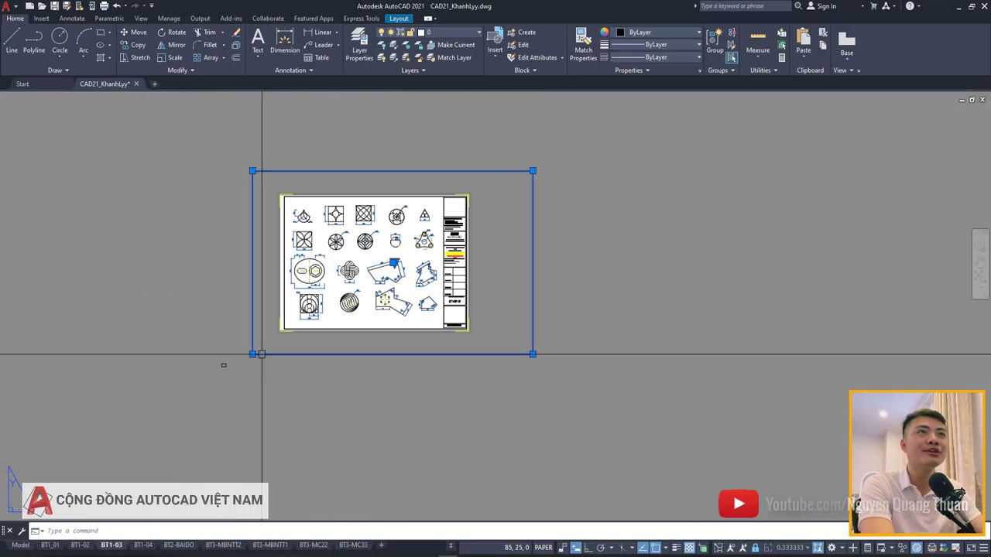
scroll(261, 353, up, 4)
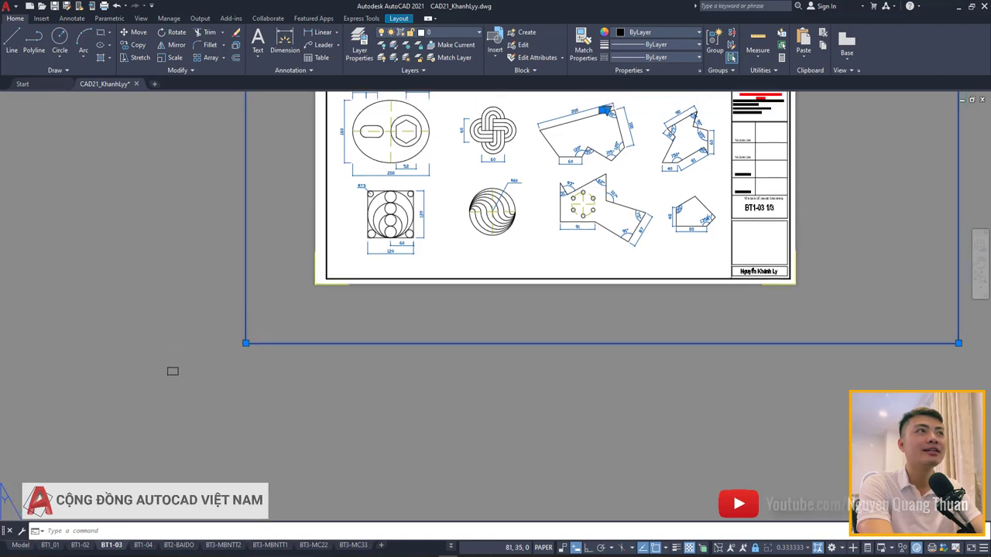
middle_drag(254, 335, 225, 395)
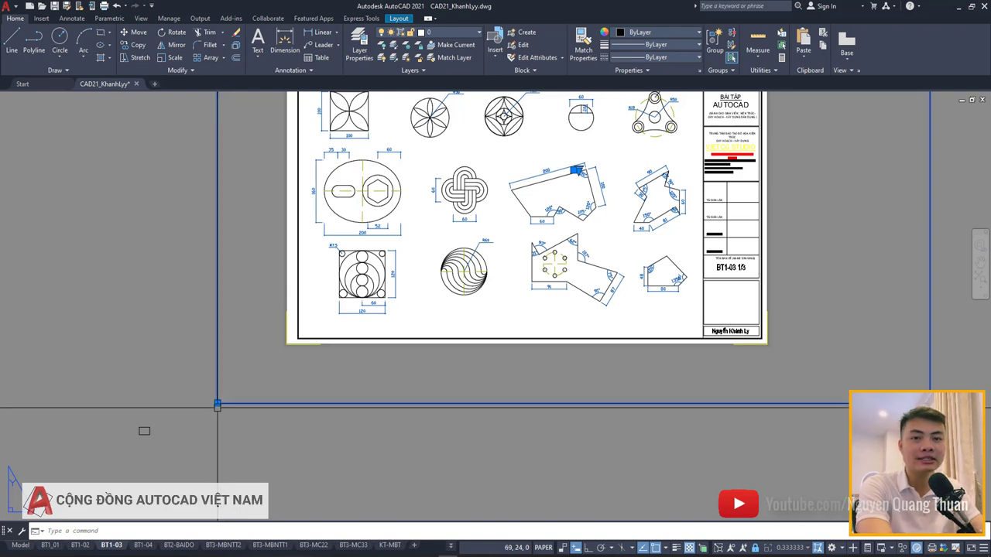
Step: Select objects around the frame's lower-left corner and the small object left of it
click(219, 410)
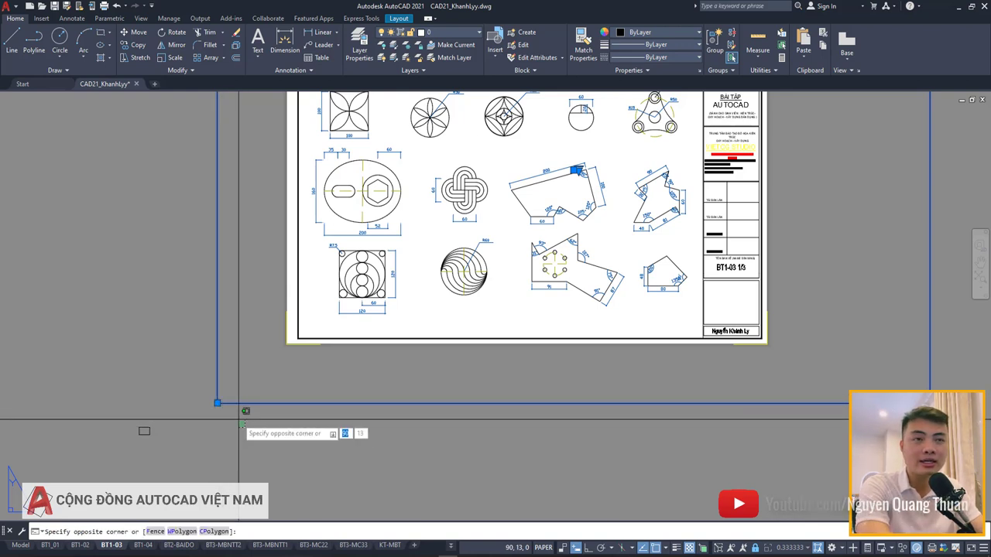
click(186, 378)
click(185, 377)
click(243, 426)
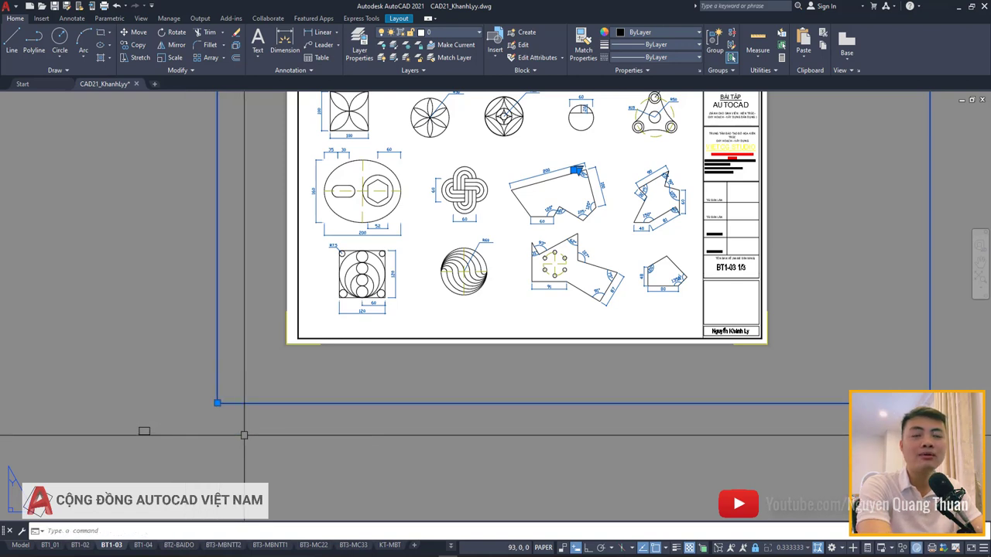
click(258, 432)
click(183, 376)
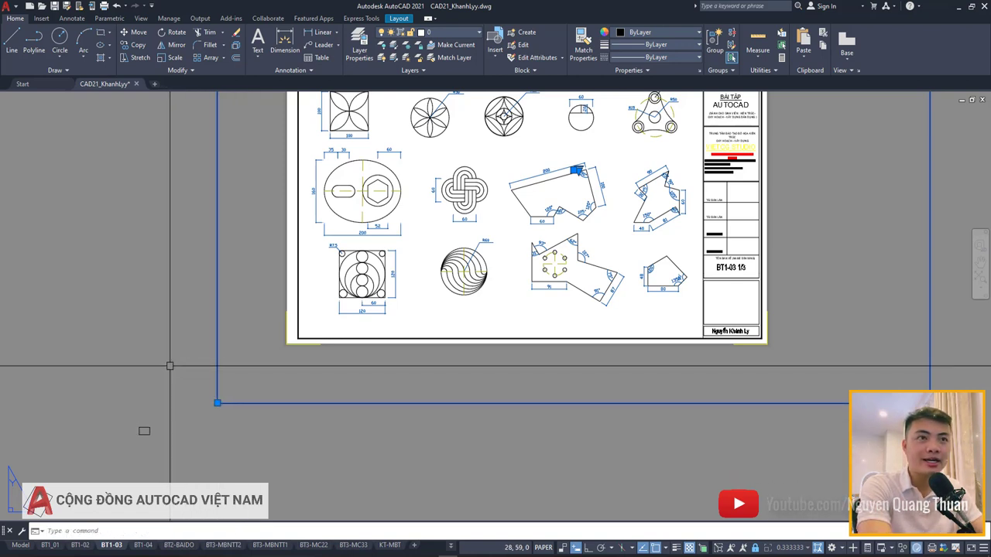
click(258, 455)
click(132, 331)
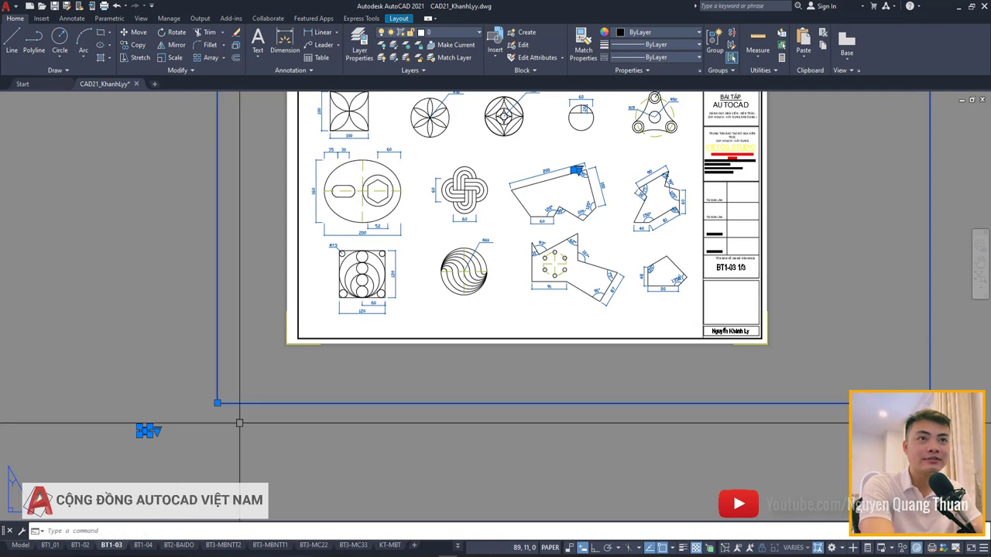
Step: Retry selecting at the frame's lower-left corner, then adjust the view slightly right
click(232, 417)
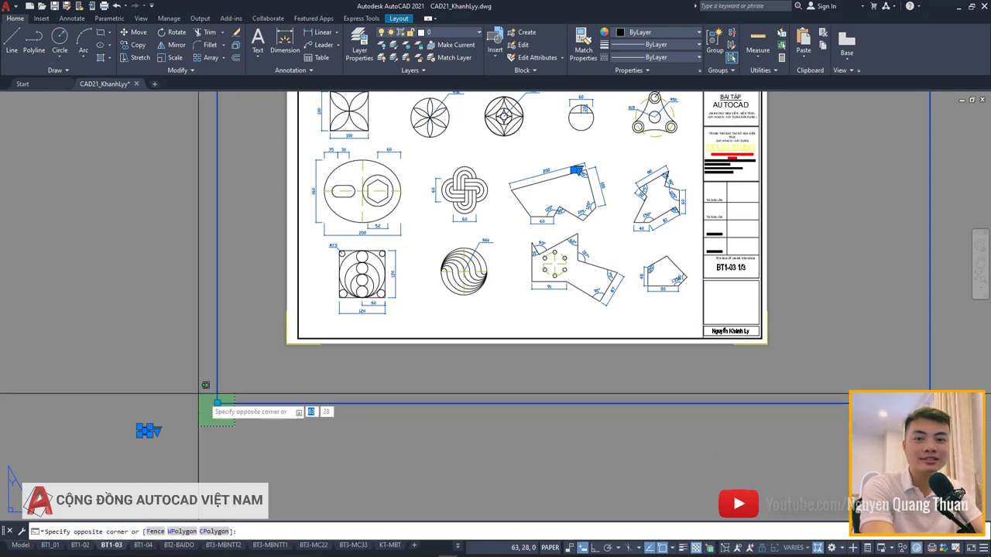
click(173, 388)
click(278, 422)
click(215, 399)
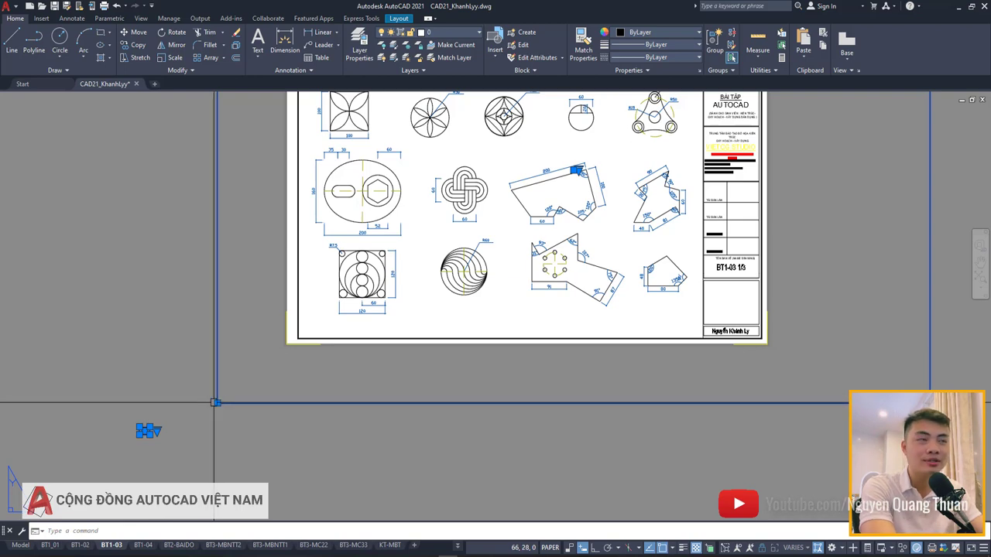
scroll(216, 405, down, 5)
scroll(221, 424, up, 5)
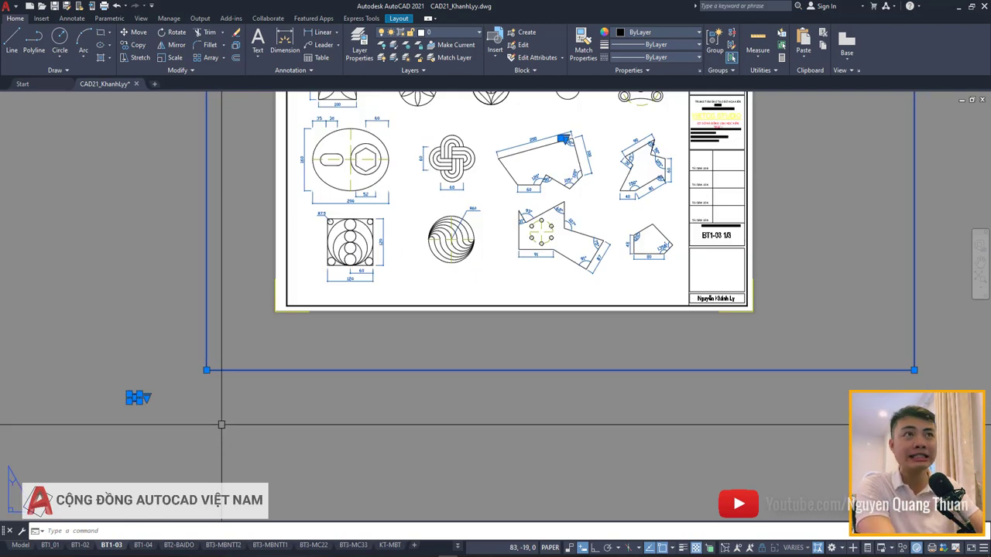
middle_drag(232, 427, 245, 425)
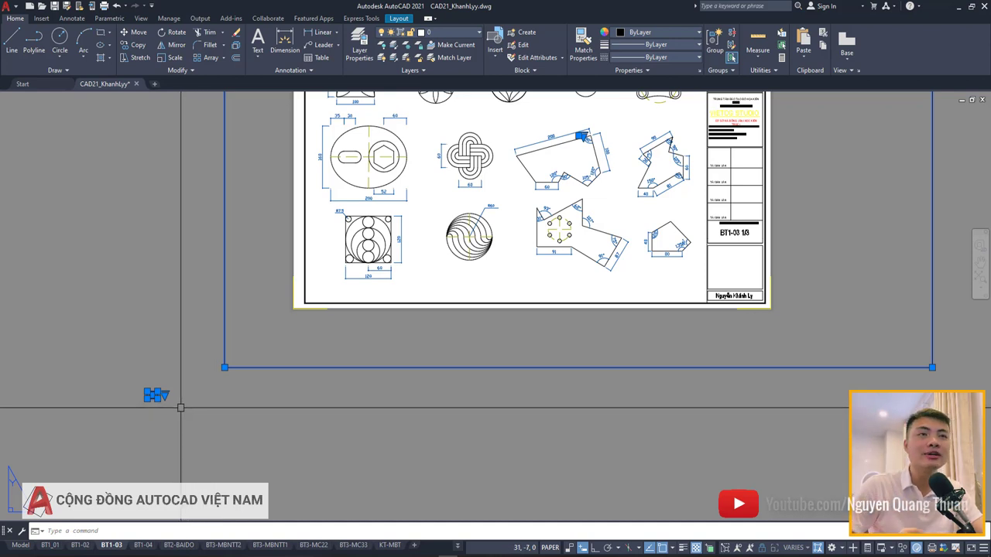
Step: Clear the selection and open then close the application menu
middle_drag(179, 403, 188, 397)
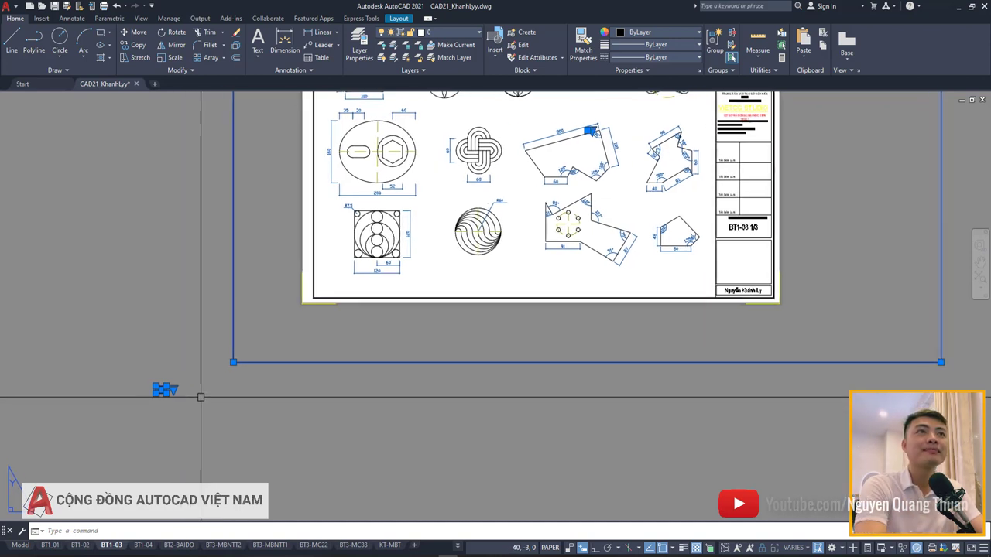
key(Escape)
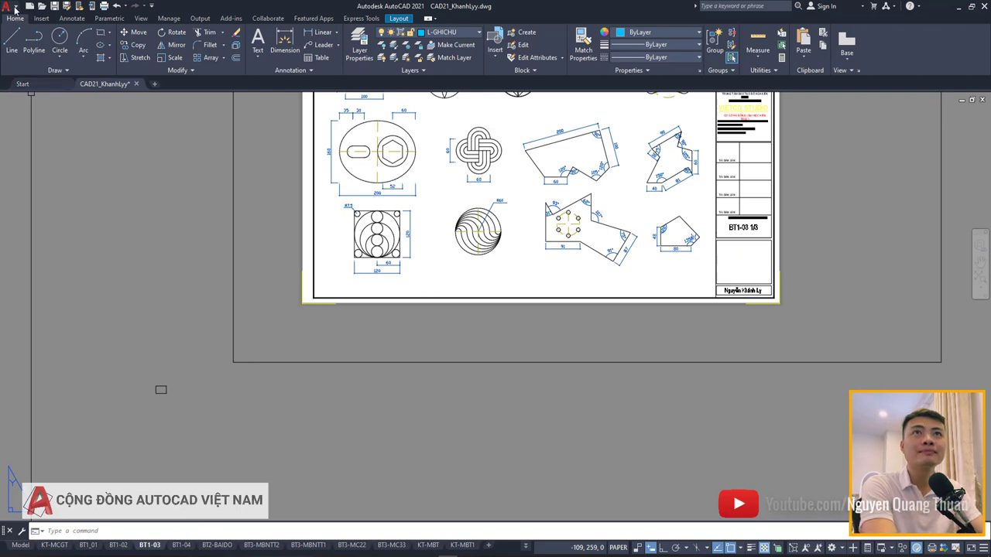
click(14, 9)
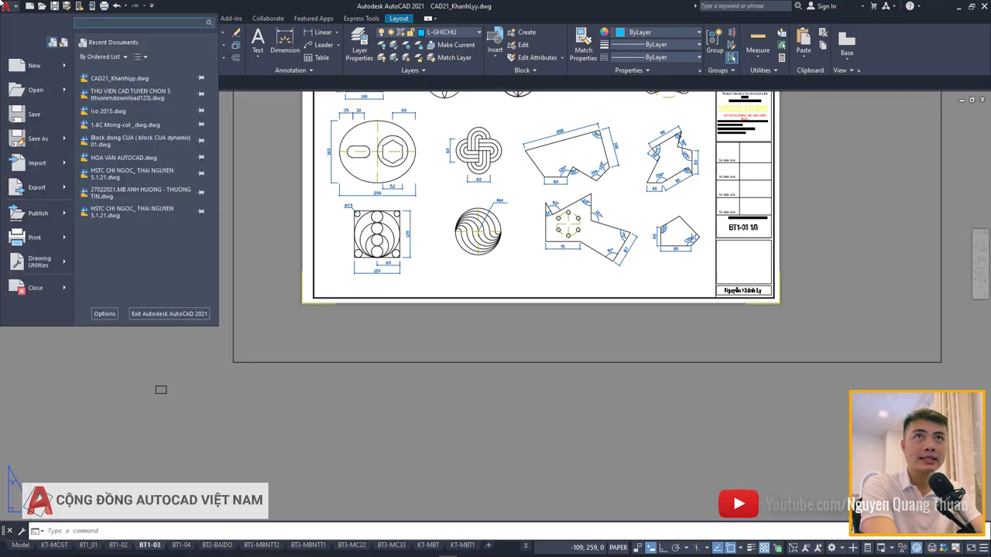
click(10, 10)
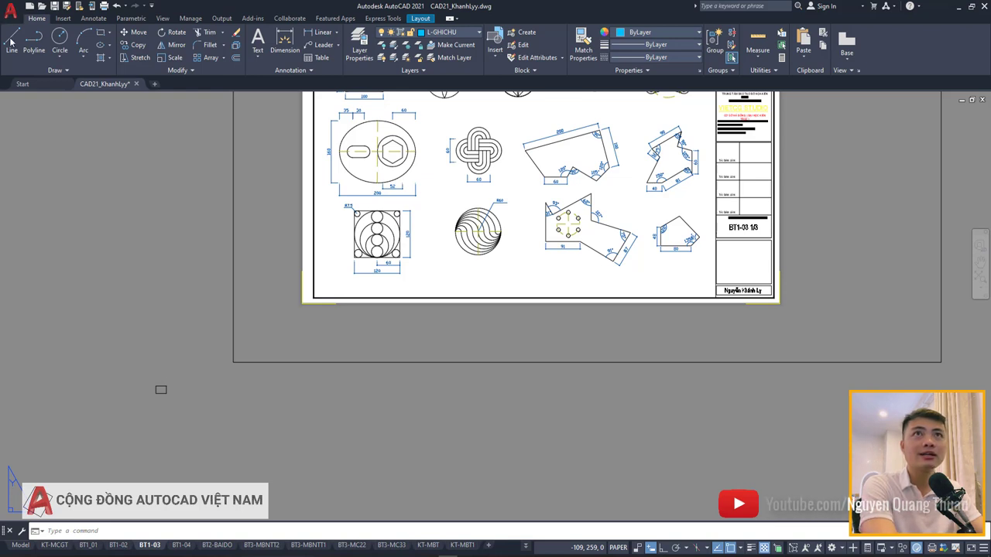
Step: Return focus to the drawing and enter PUBLISH at the command line, fixing a typo
click(166, 212)
click(24, 101)
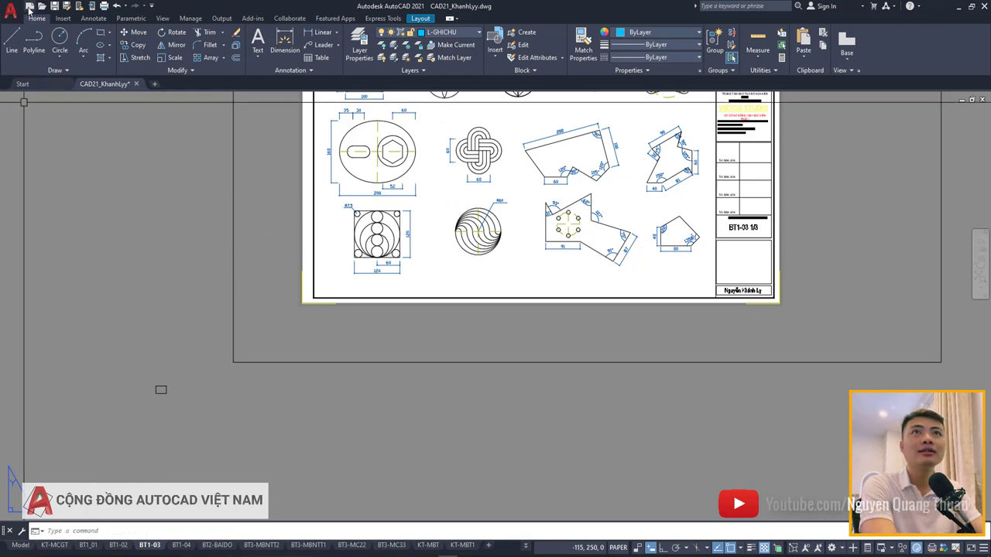
click(116, 190)
click(39, 166)
text(pubn)
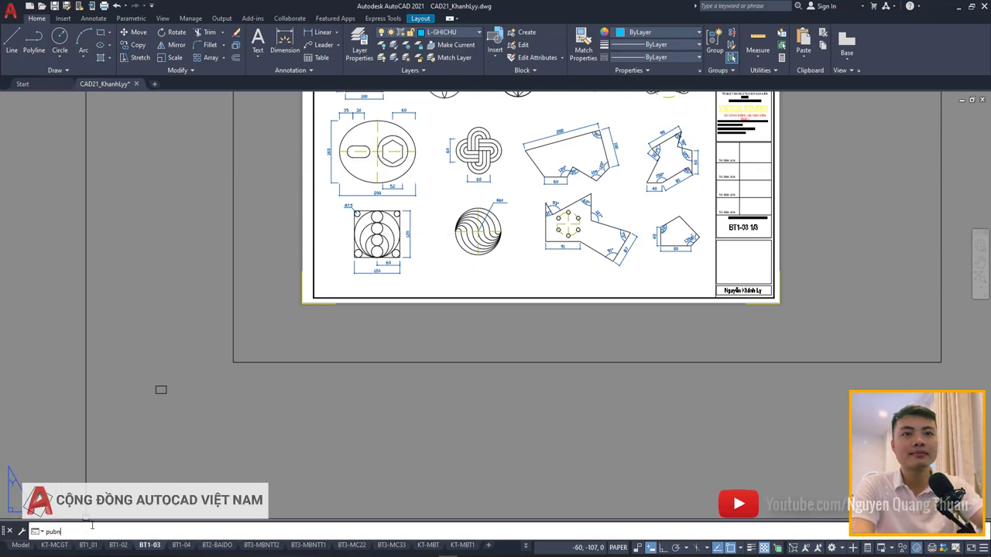
key(BackSpace)
key(BackSpace)
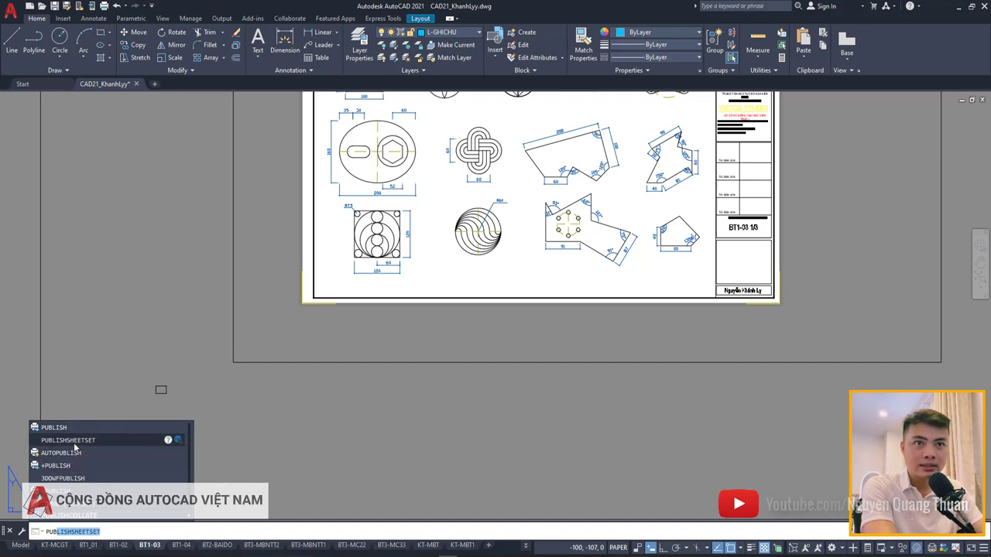
click(54, 428)
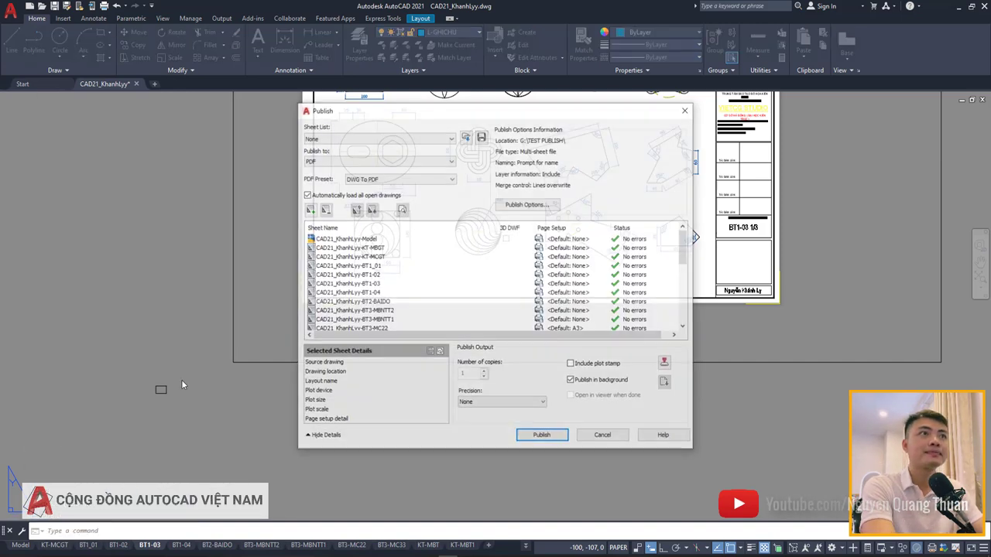
drag(343, 120, 277, 132)
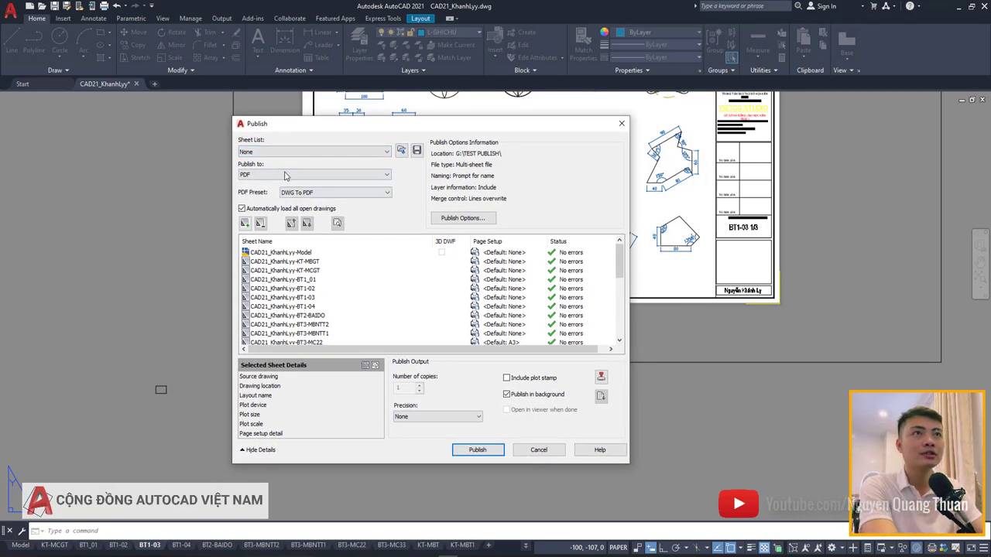
drag(276, 129, 281, 111)
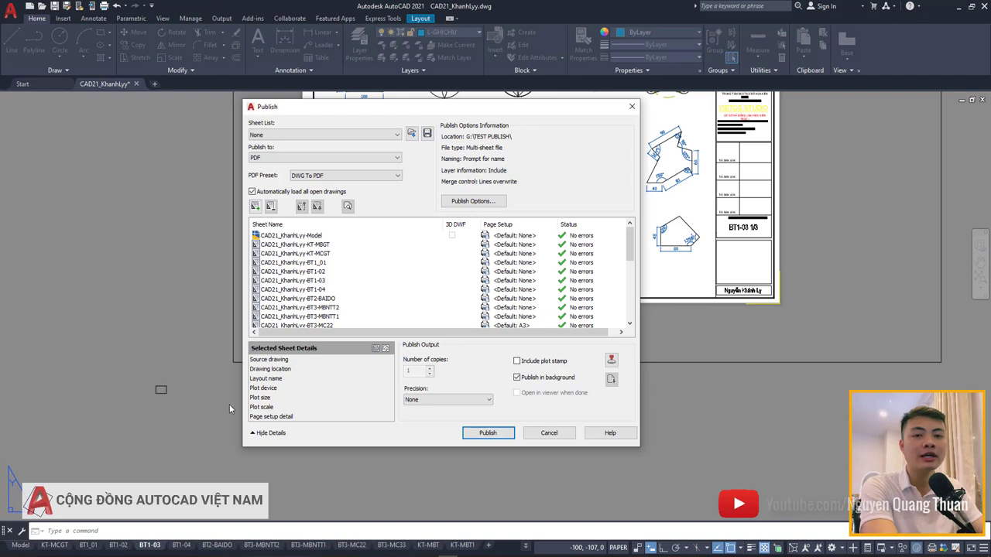
drag(280, 109, 263, 114)
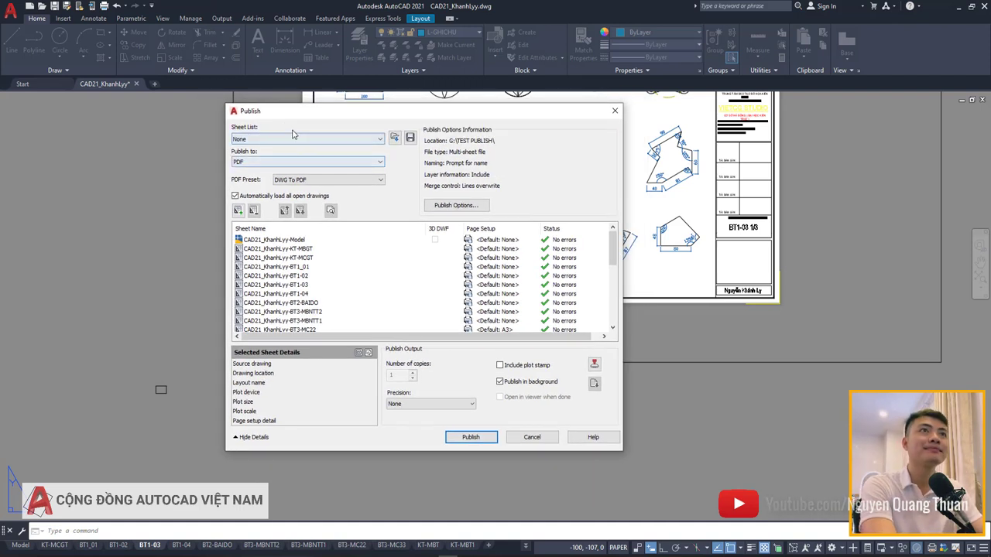
drag(284, 115, 294, 110)
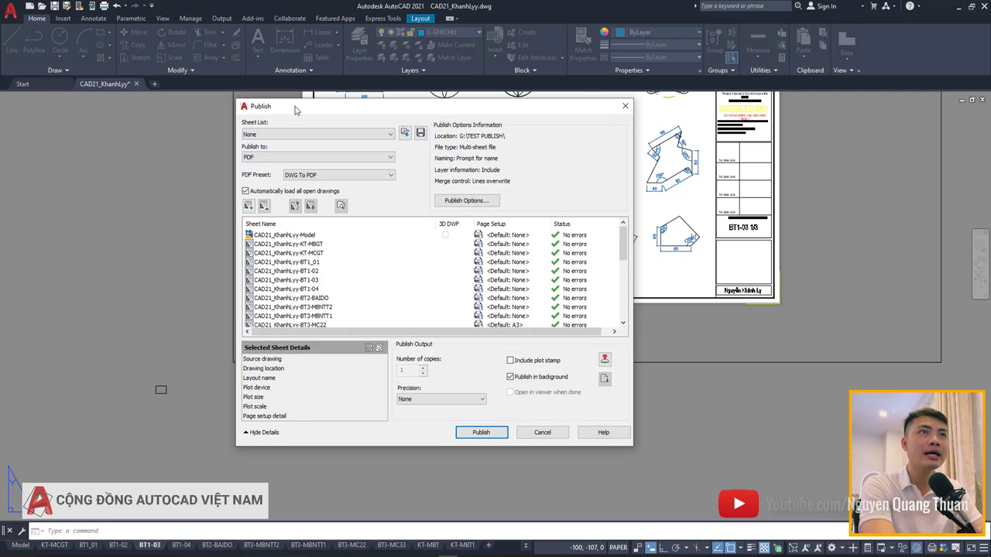
click(290, 158)
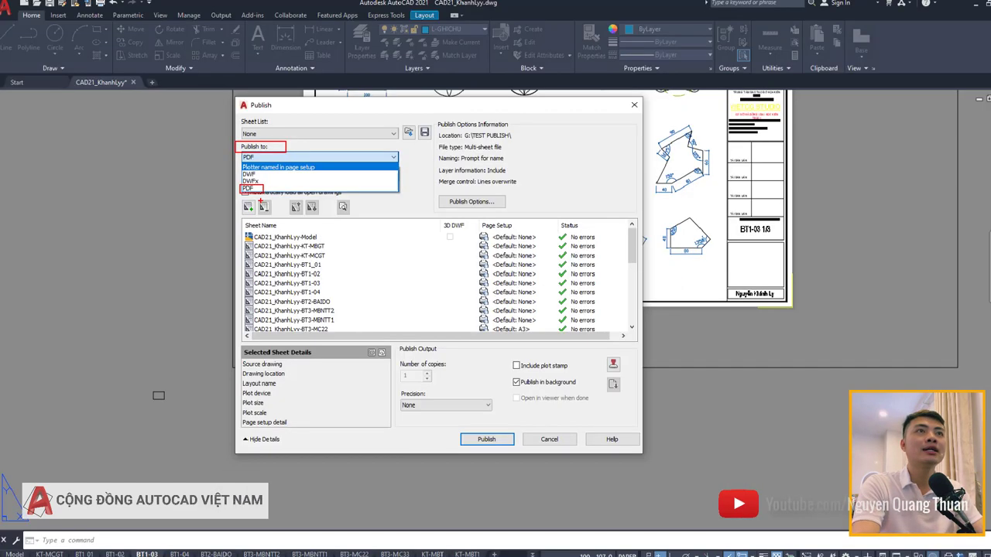
click(247, 188)
click(261, 158)
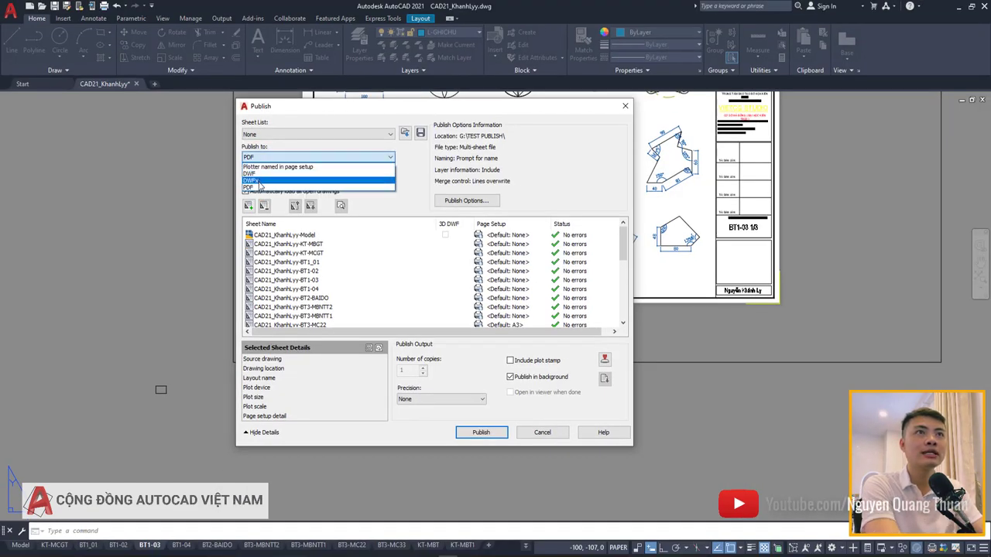
click(250, 187)
click(257, 158)
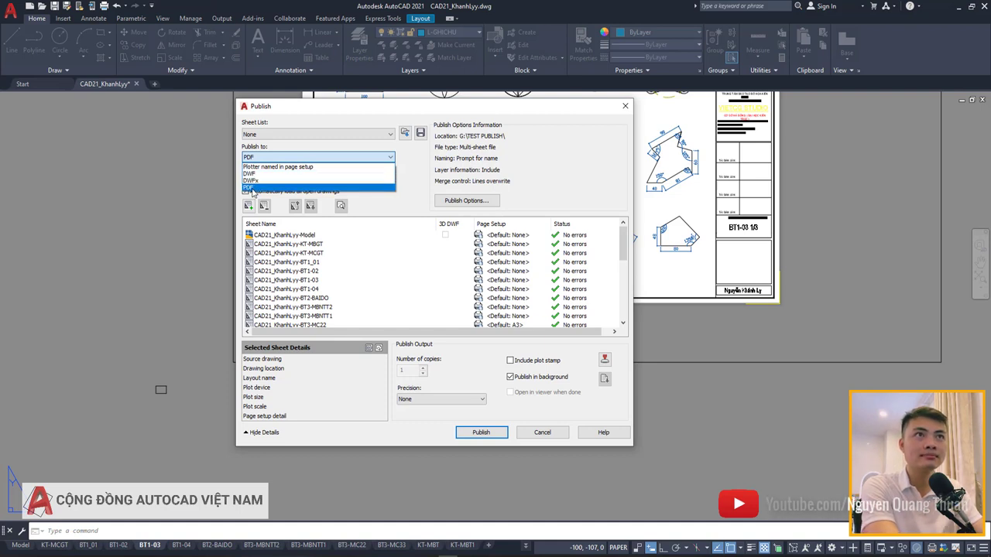
click(255, 188)
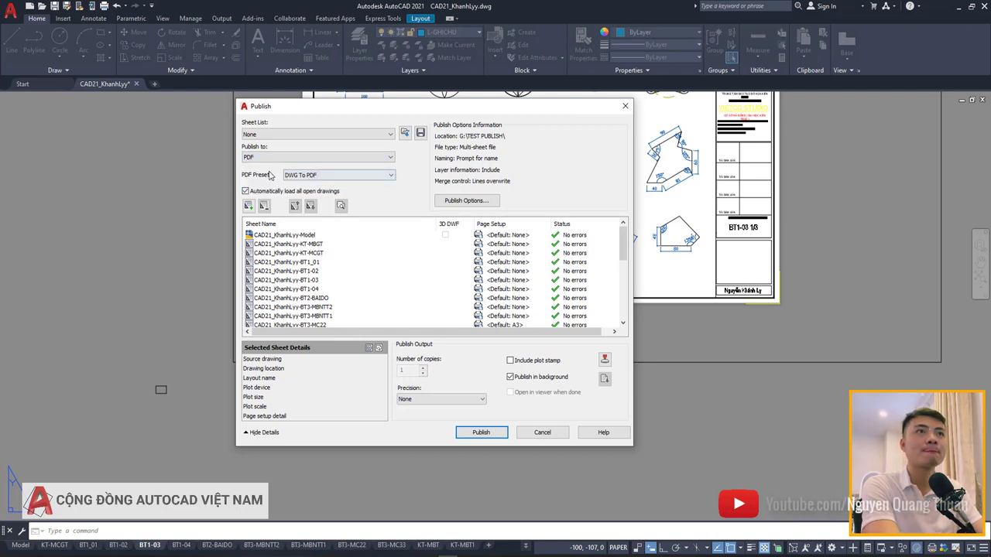
click(316, 179)
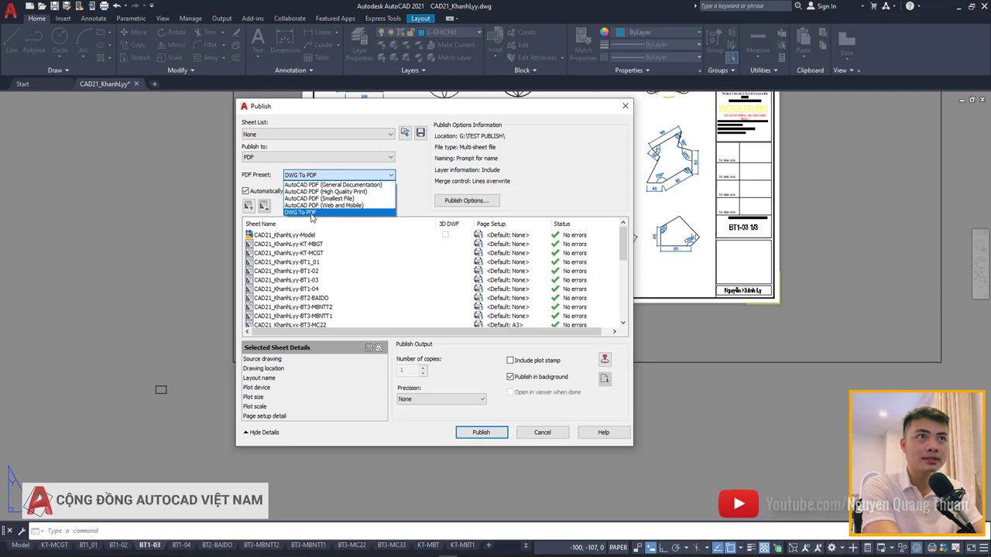
click(312, 214)
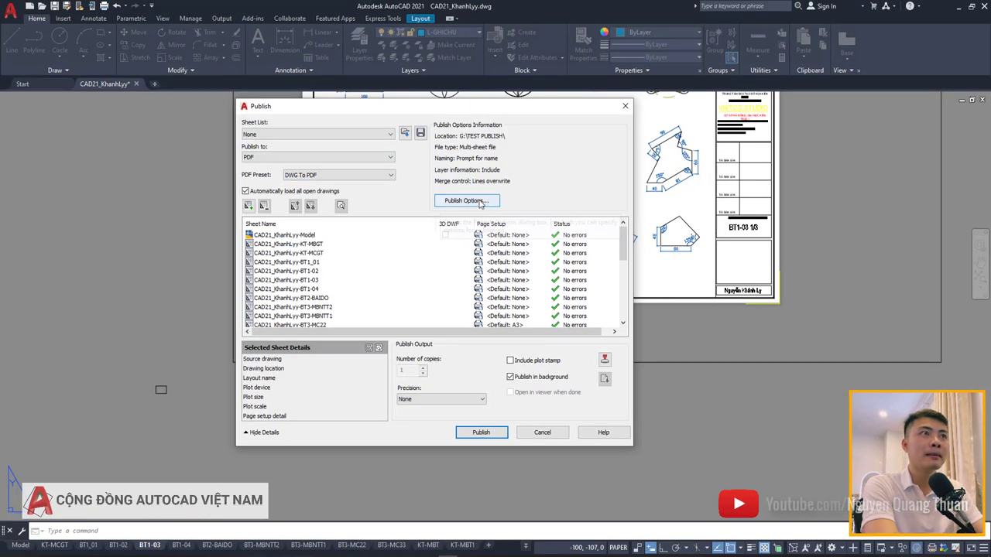
Step: In Publish Options, set the PDF output location to G:\TEST PUBLISH on drive HOC TAP
click(461, 201)
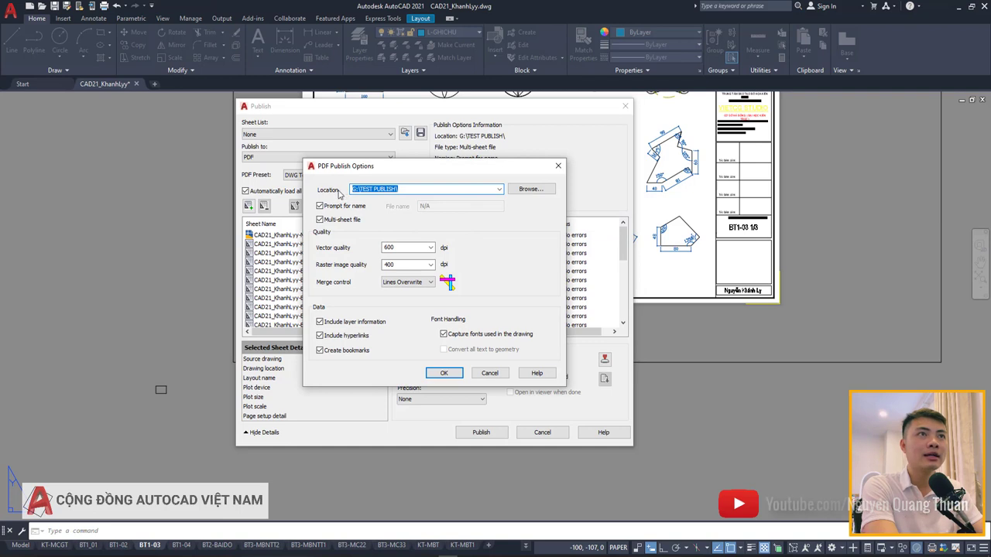
click(367, 189)
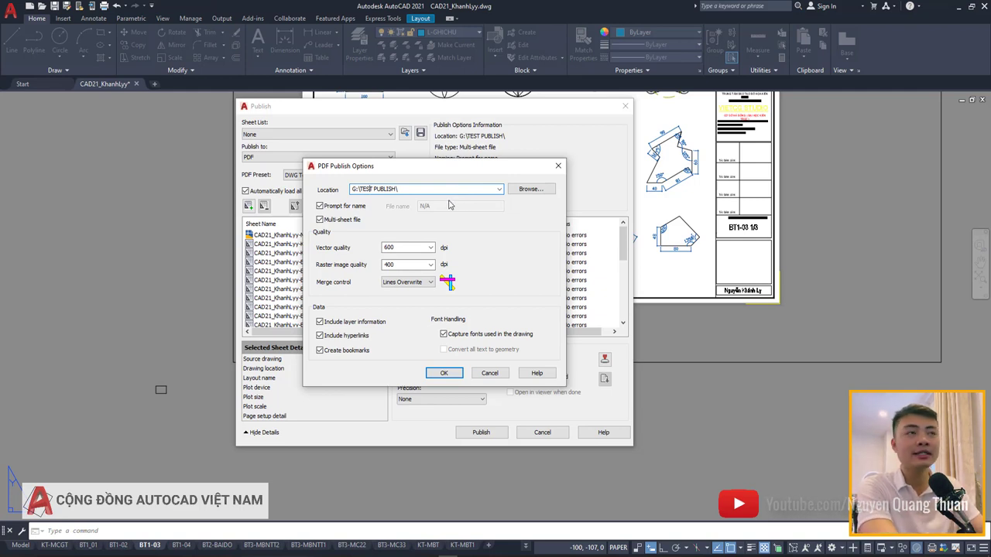
click(512, 191)
click(301, 249)
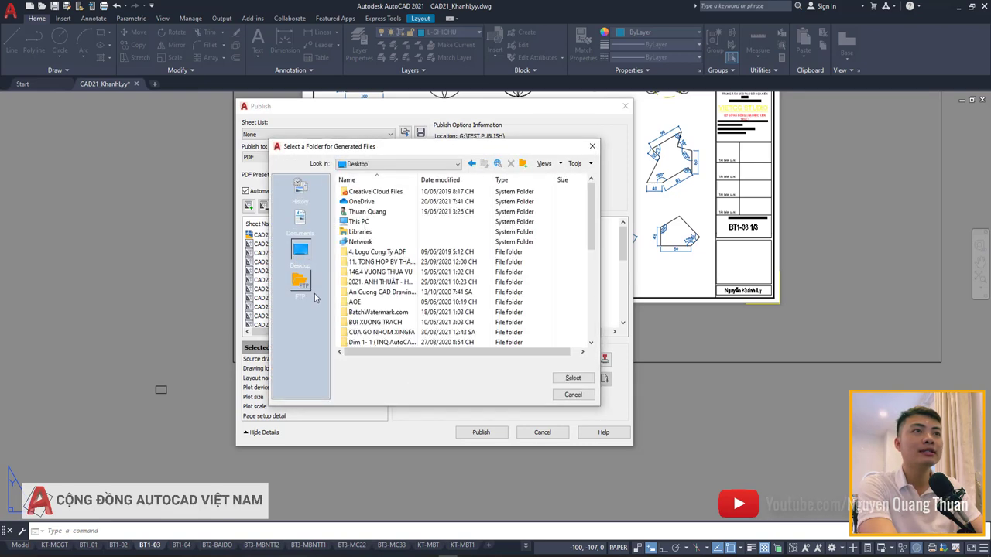
double_click(358, 222)
scroll(370, 304, down, 1)
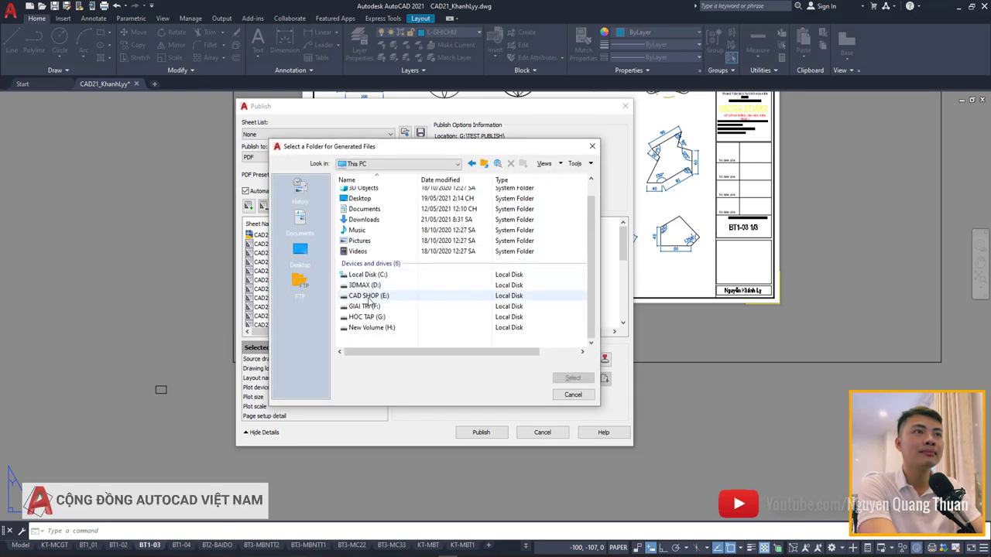
double_click(369, 317)
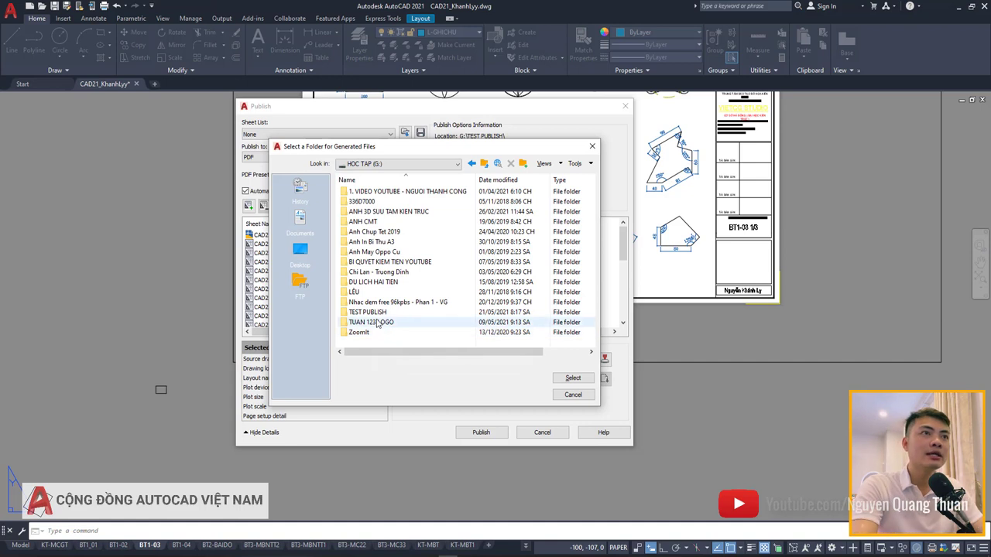
click(368, 313)
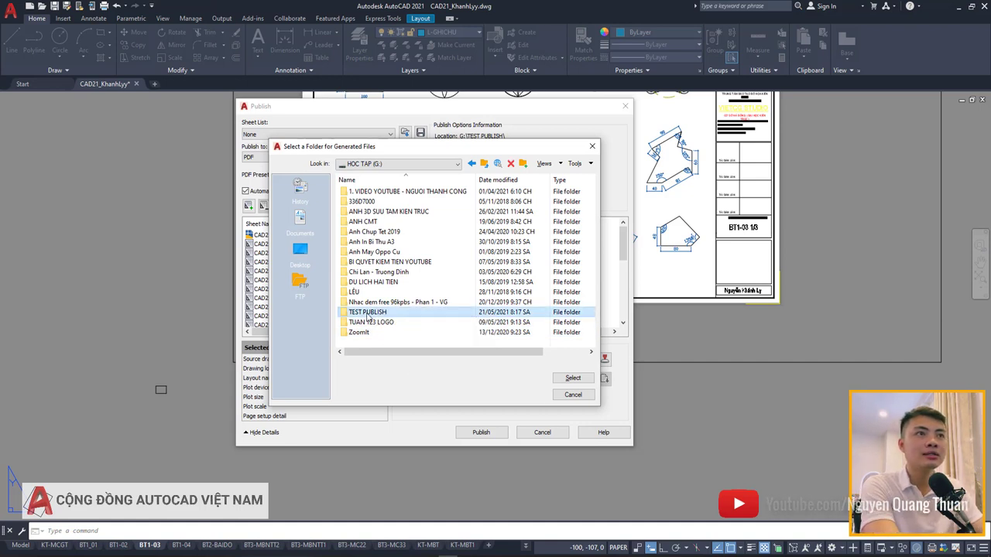
double_click(375, 314)
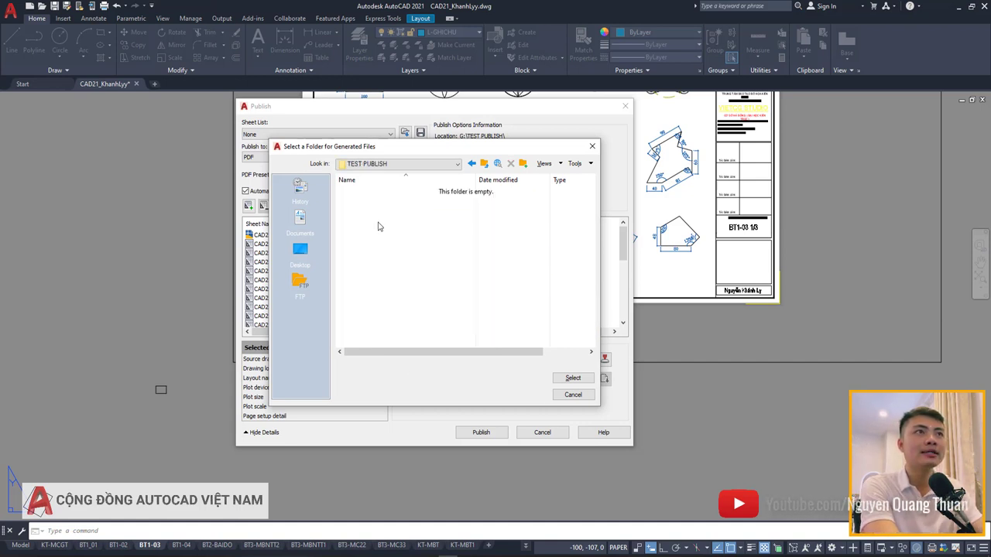
click(573, 378)
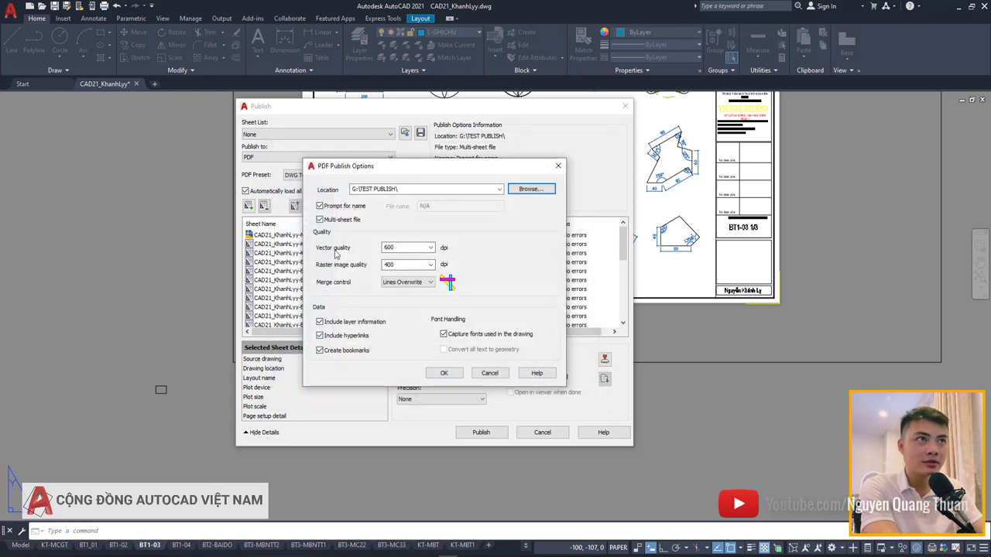
click(446, 374)
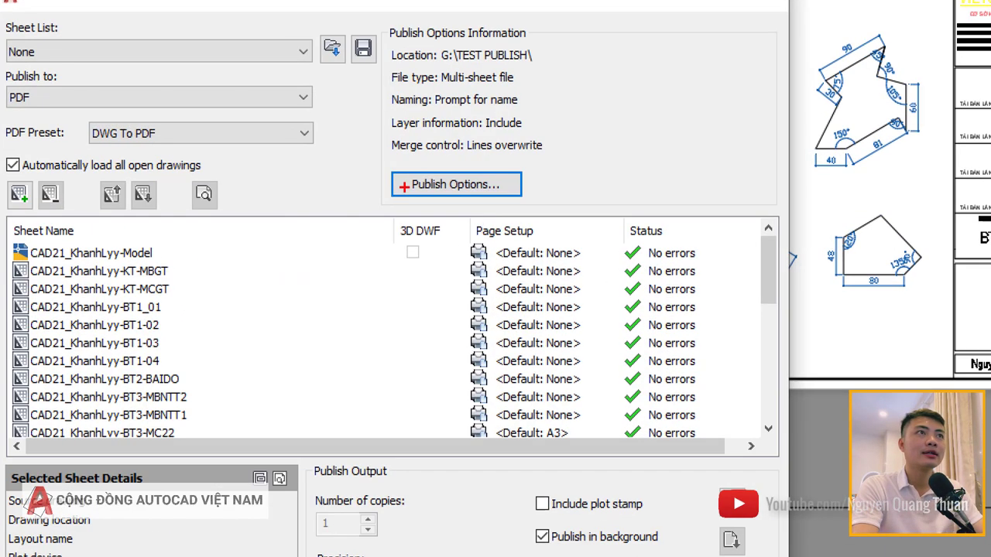
drag(391, 170, 538, 198)
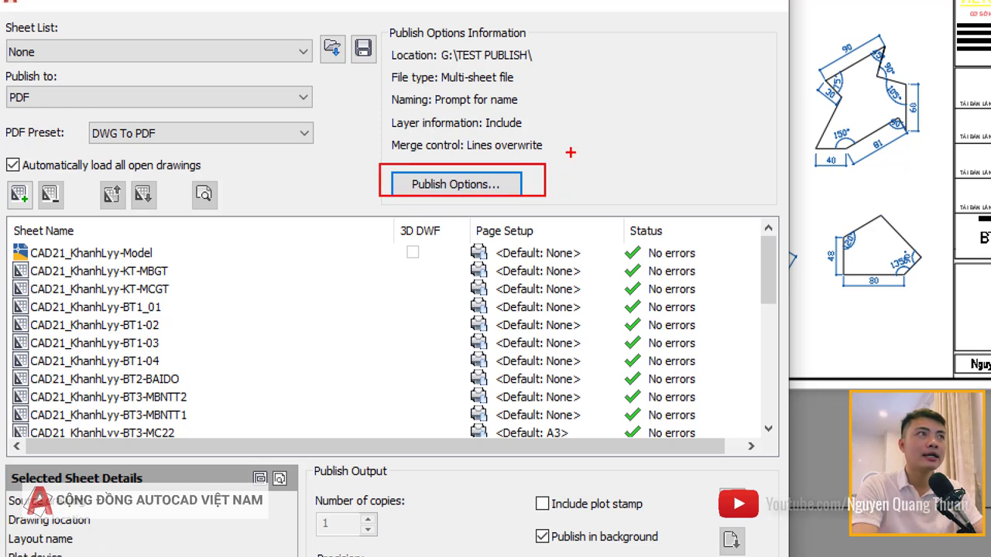
drag(570, 152, 601, 141)
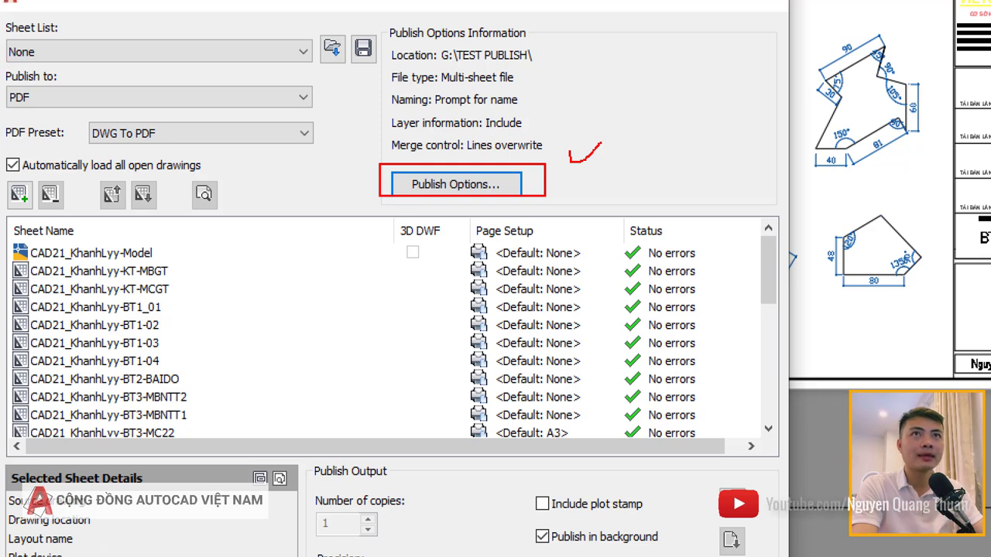
drag(6, 76, 324, 154)
drag(331, 90, 334, 101)
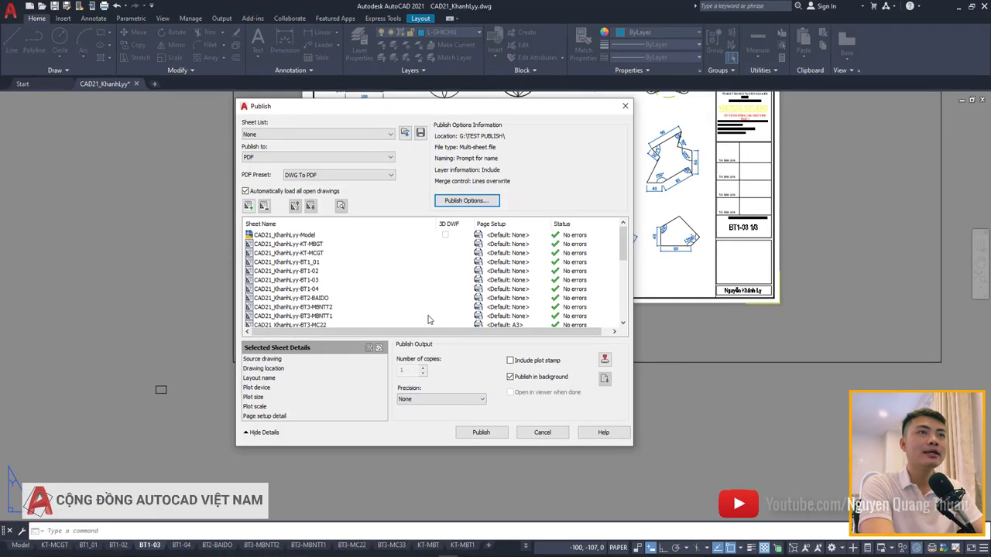
scroll(335, 284, down, 2)
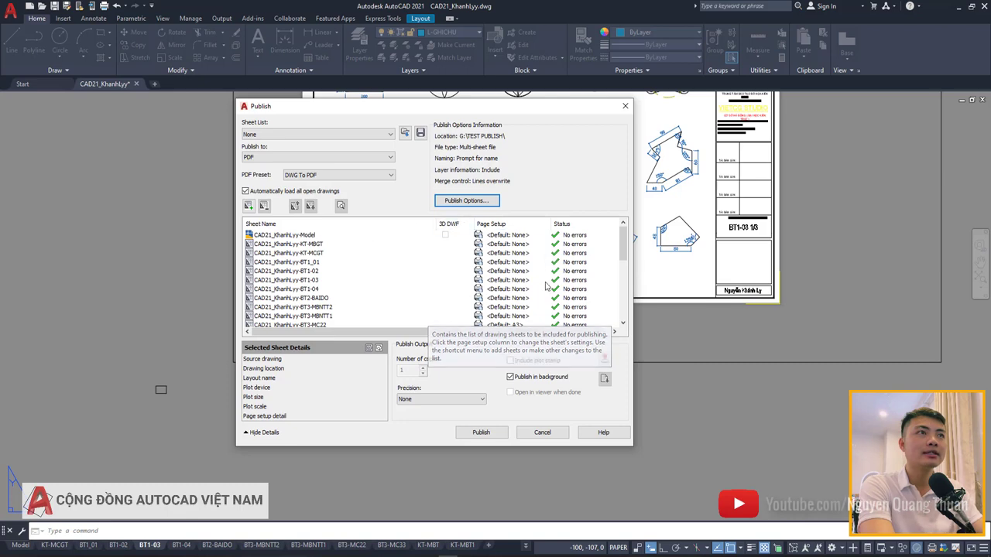
scroll(279, 256, down, 3)
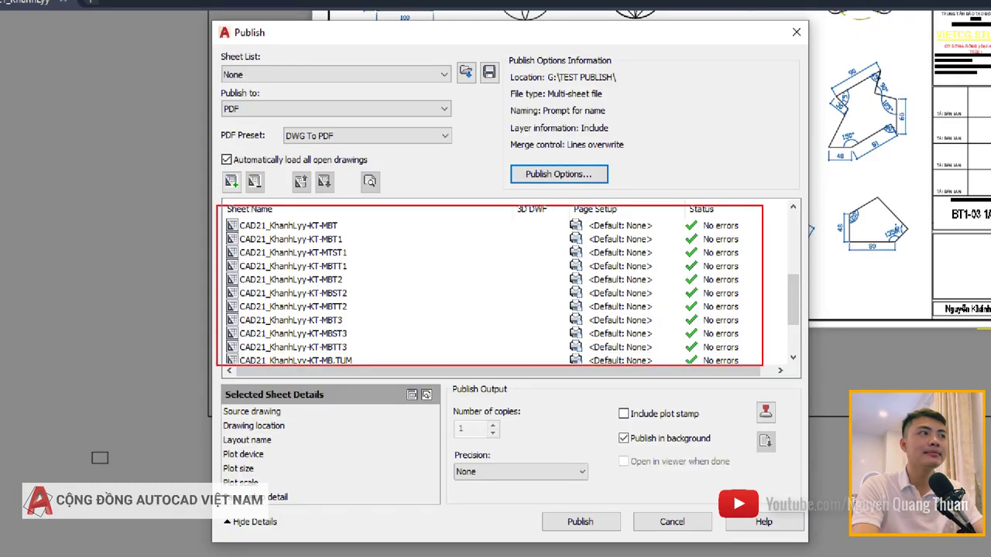
drag(230, 215, 805, 378)
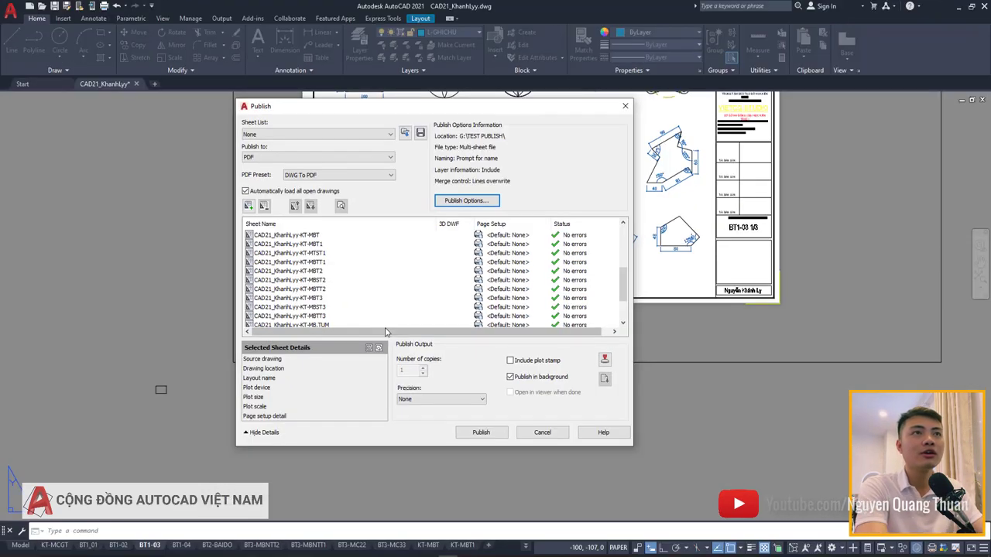
scroll(363, 294, up, 5)
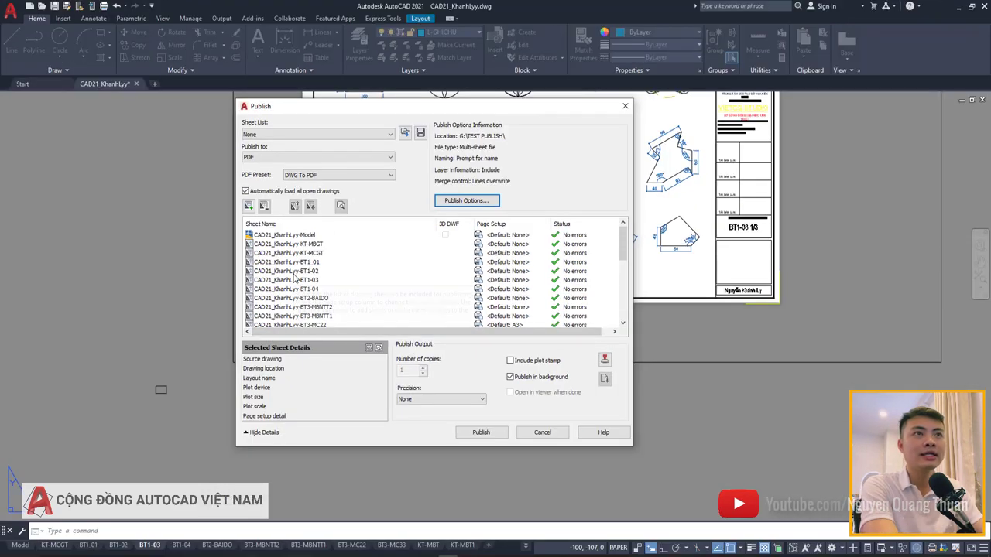
Step: Delete the CAD21_KhanhLyy-Model sheet from the publish list
click(276, 235)
click(277, 237)
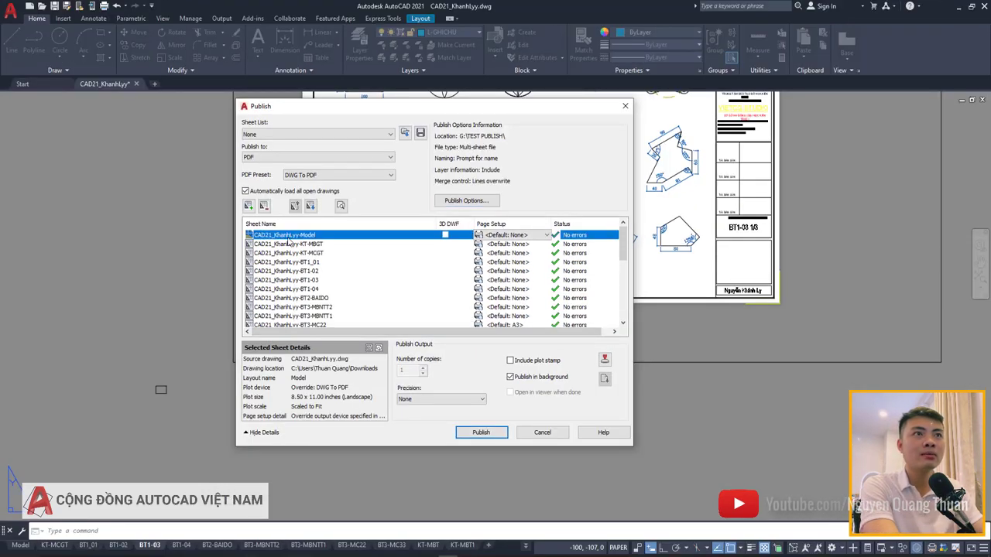
drag(278, 271, 283, 239)
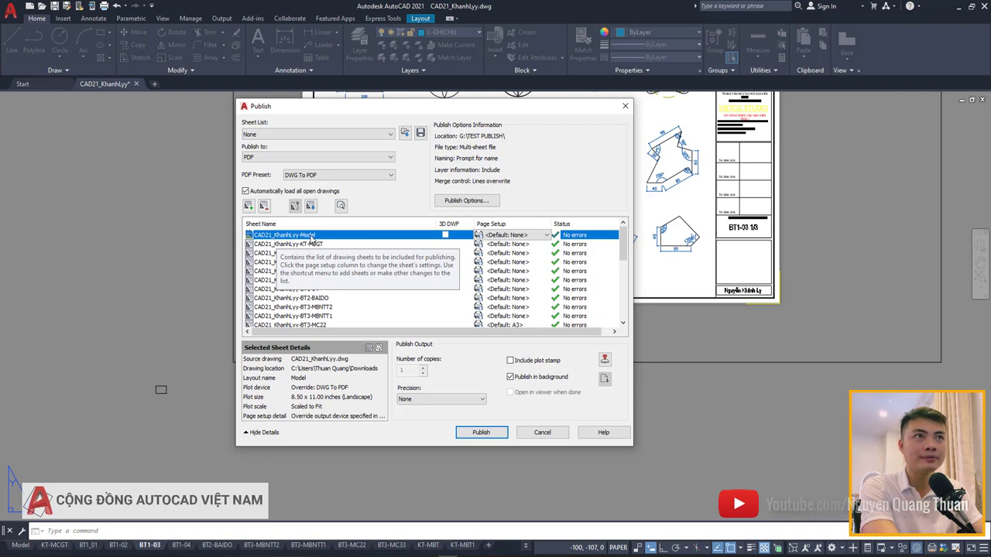
key(Delete)
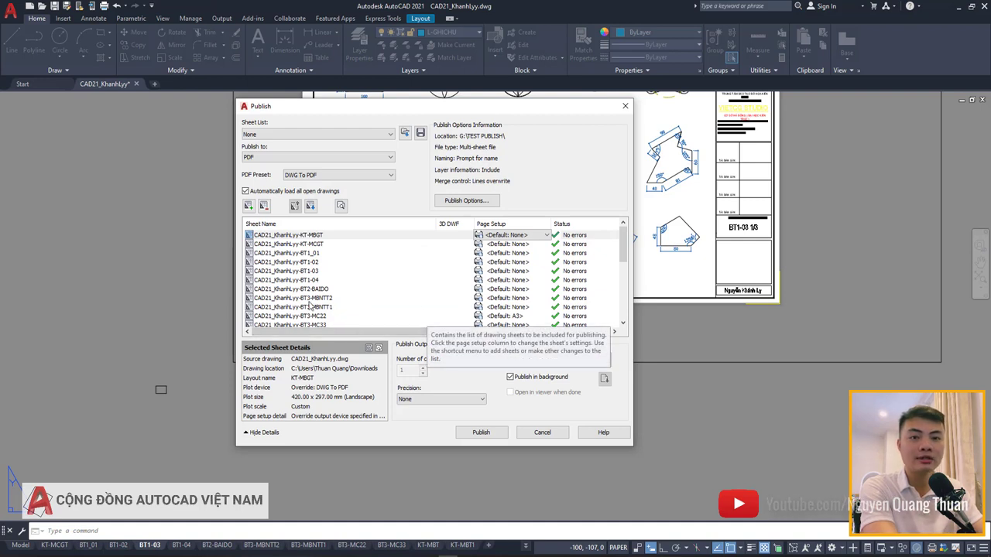
Step: Delete the KT-MBGT sheet from the publish list
scroll(309, 306, down, 3)
scroll(310, 306, down, 3)
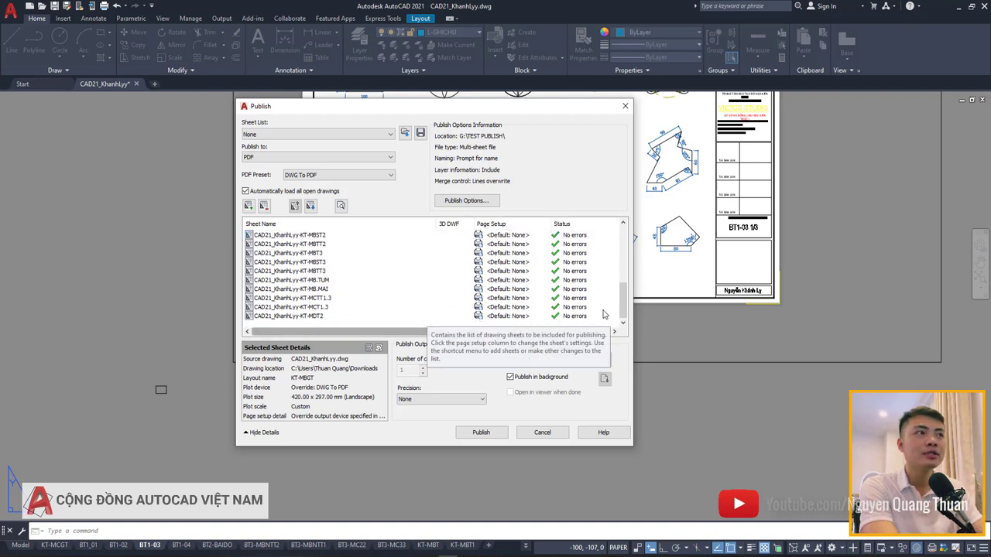
drag(626, 305, 628, 311)
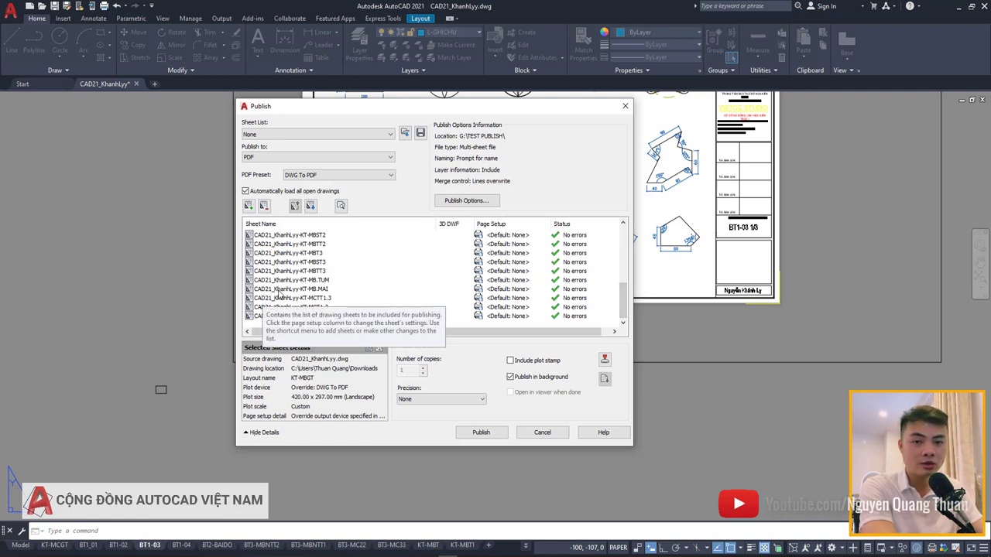
click(300, 280)
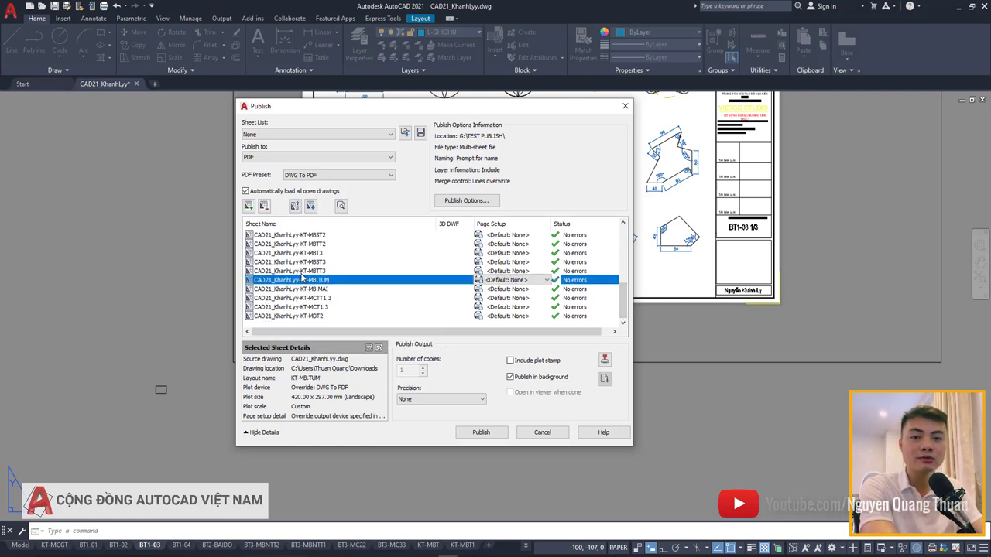
key(Up)
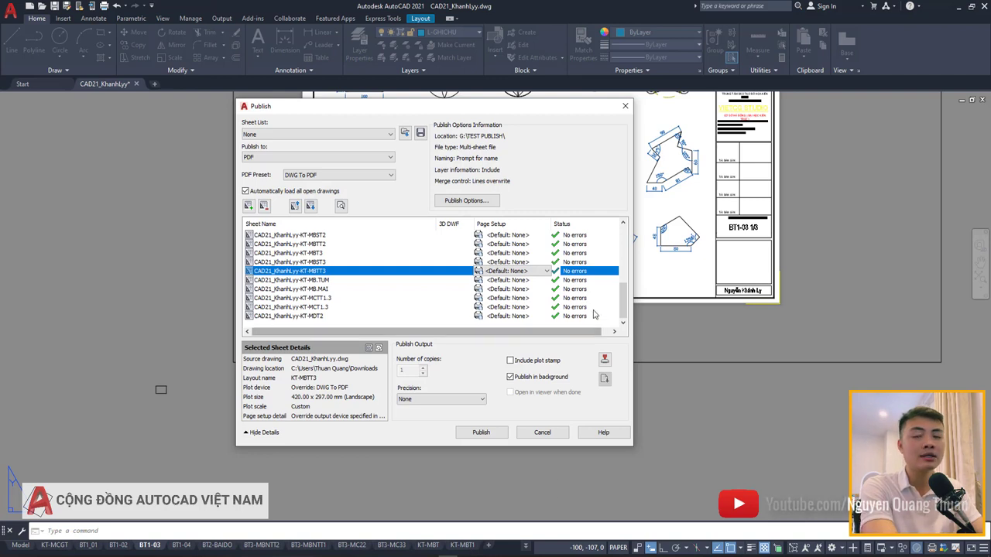
scroll(617, 317, up, 4)
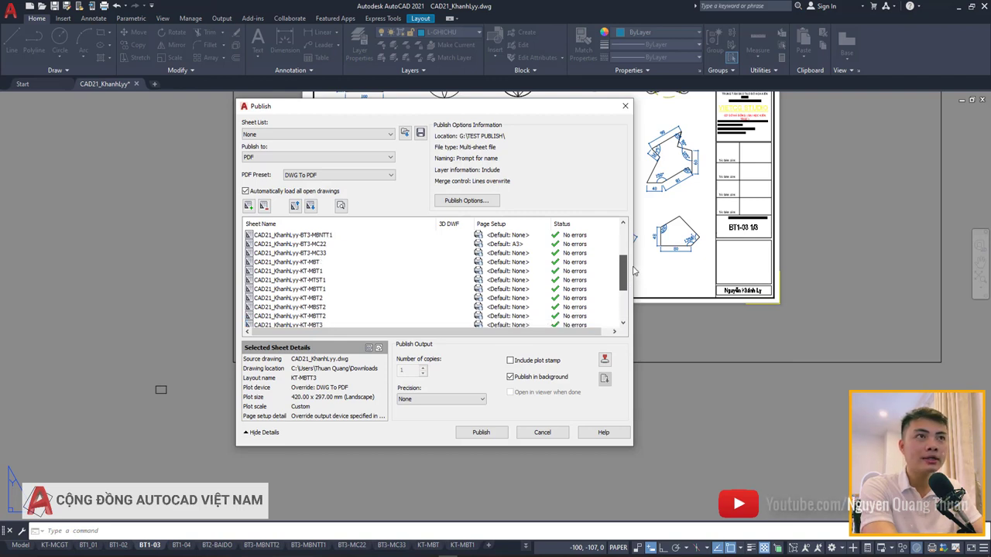
drag(629, 288, 637, 241)
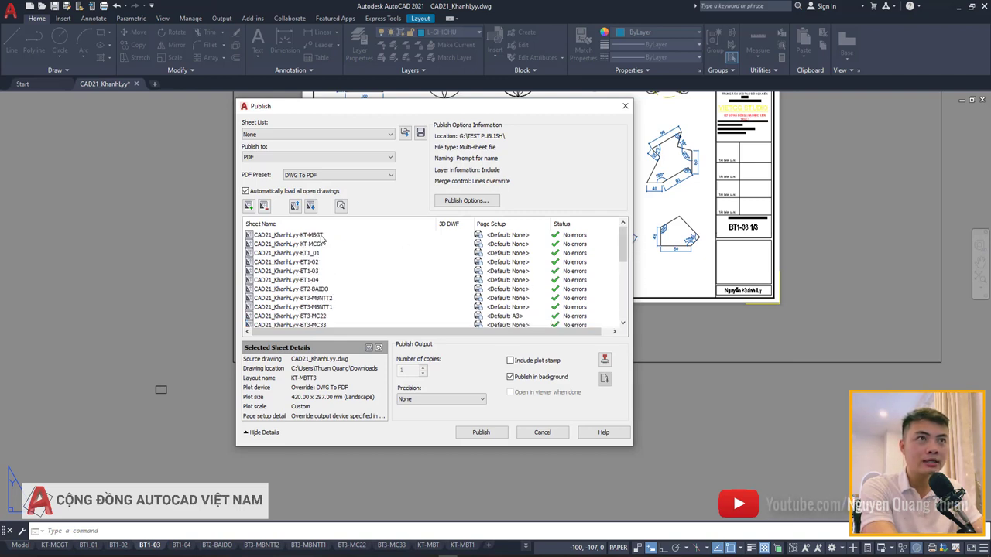
click(295, 235)
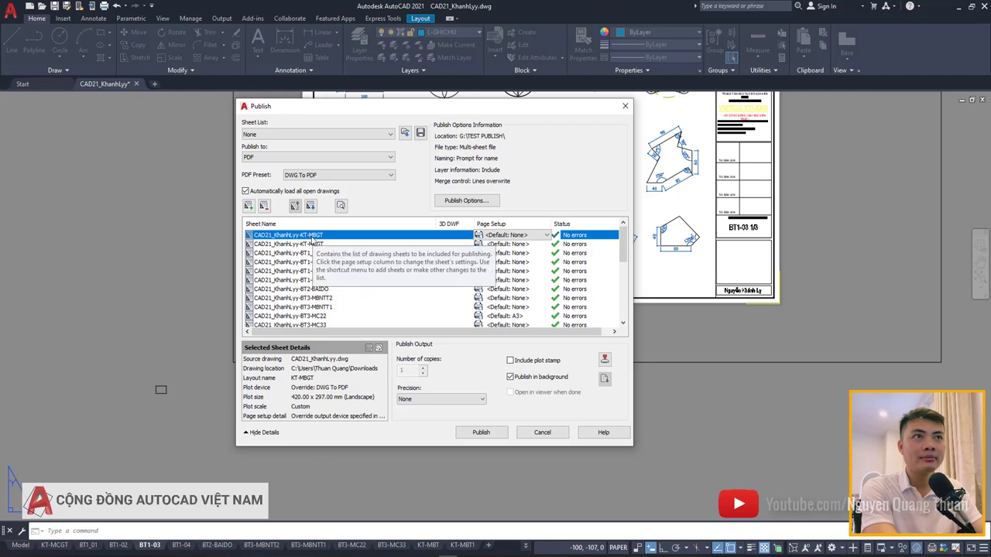
key(Delete)
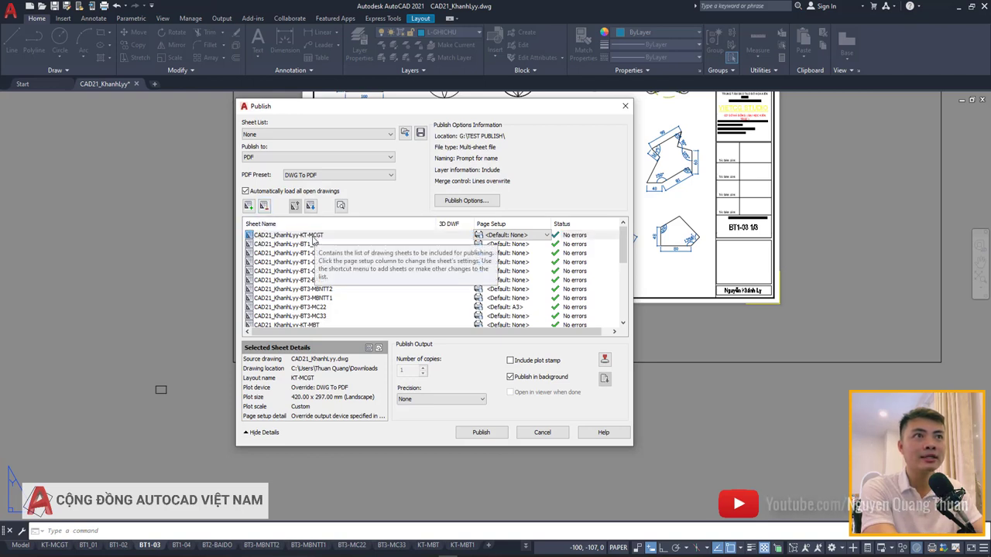
Step: Remove the KT-MBT3 sheet from the publish list with Remove Sheets
scroll(308, 267, down, 5)
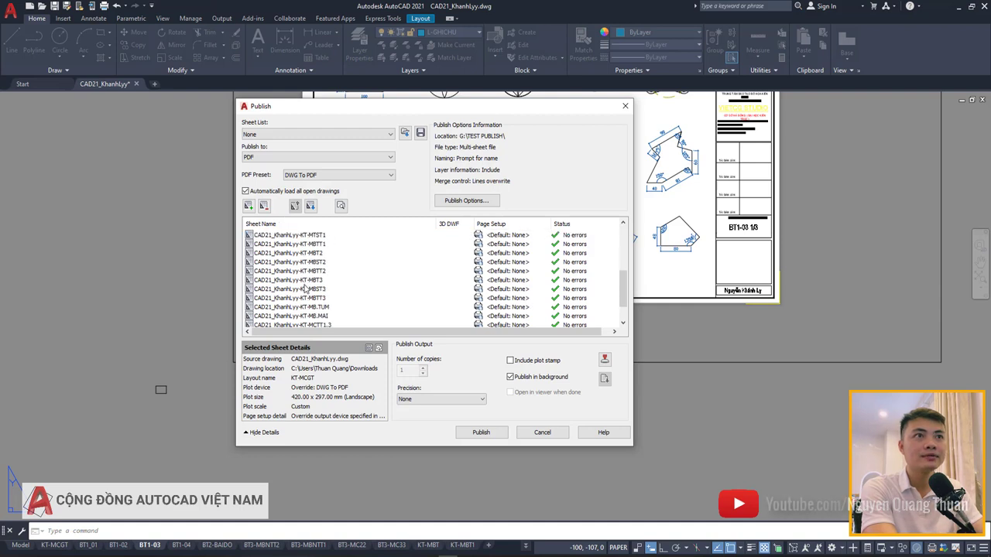
scroll(308, 294, down, 5)
click(309, 315)
click(292, 297)
click(286, 271)
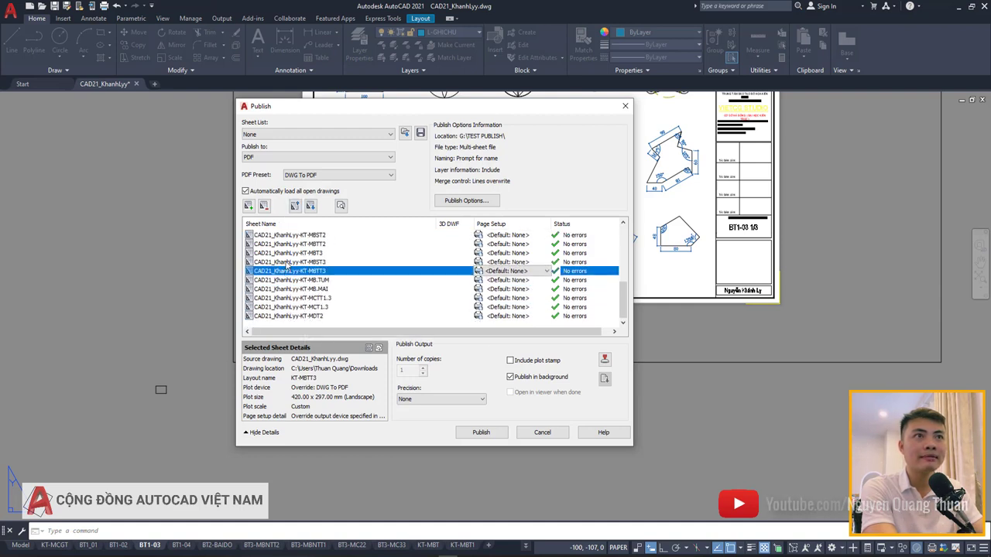
click(288, 253)
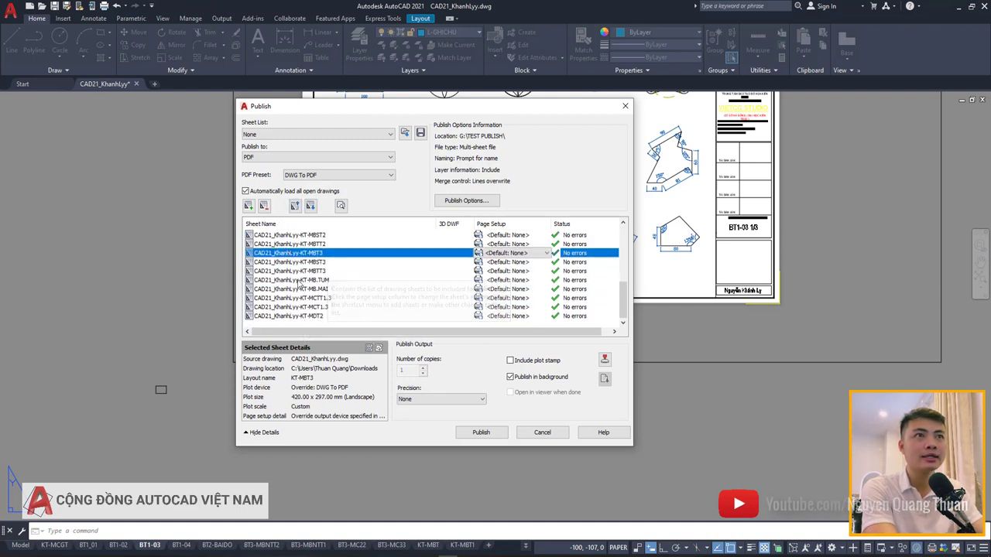
click(264, 205)
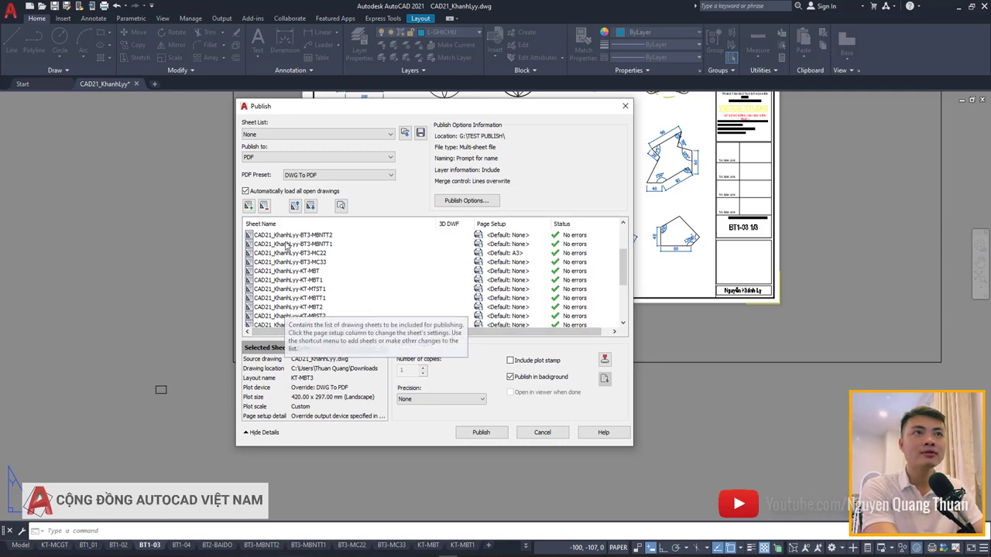
Step: Add the Cad21_minh anh.dwg sheets from This PC > Downloads to the publish list
click(248, 205)
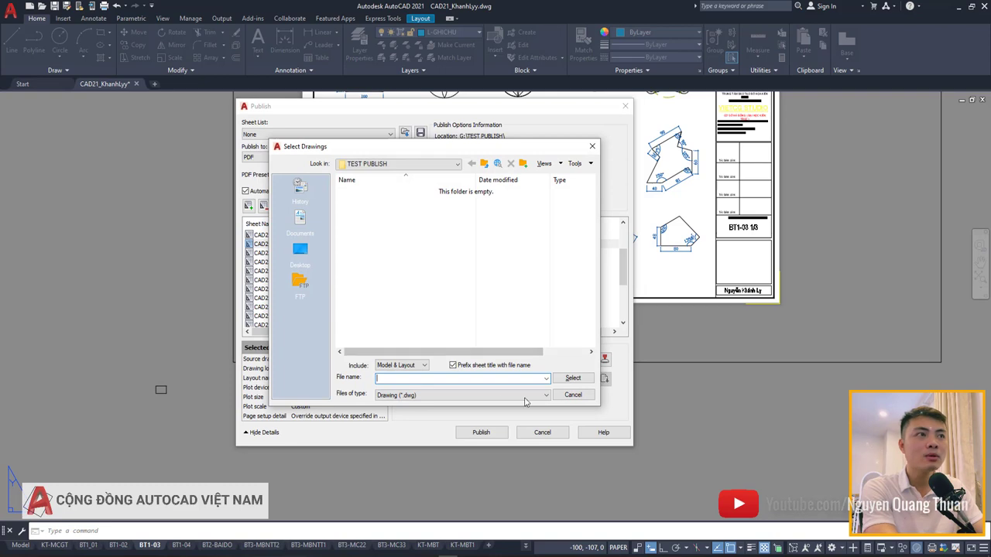
click(571, 396)
scroll(385, 259, up, 2)
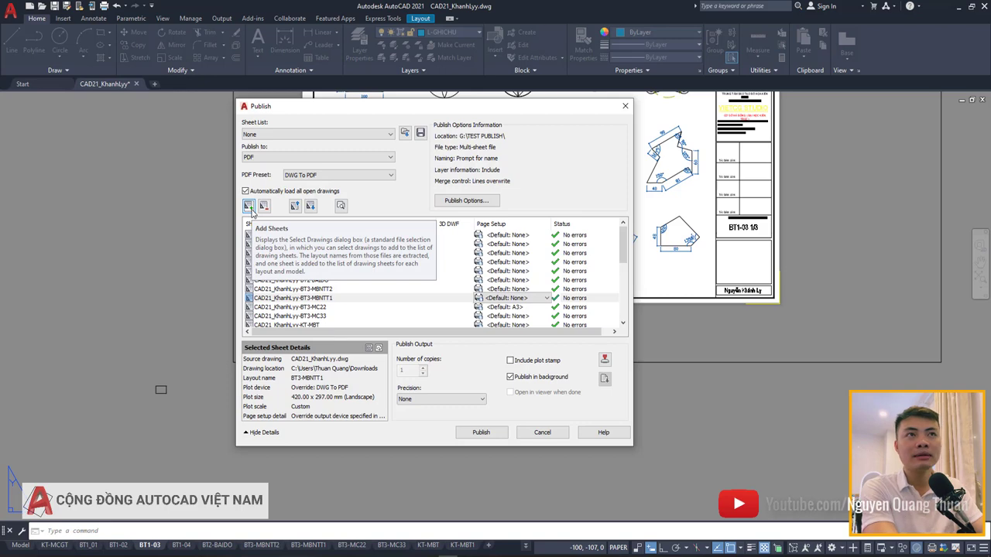
click(249, 208)
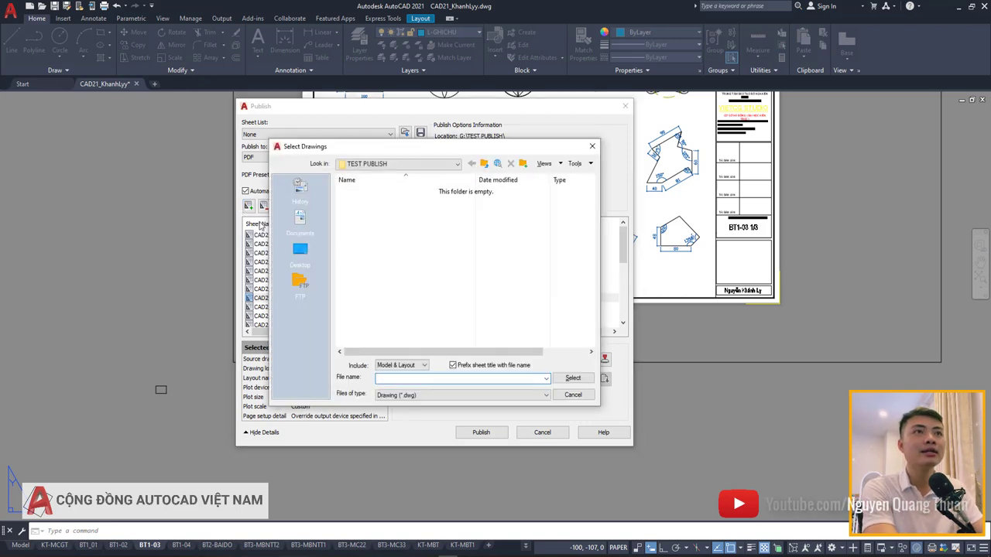
click(300, 248)
double_click(372, 221)
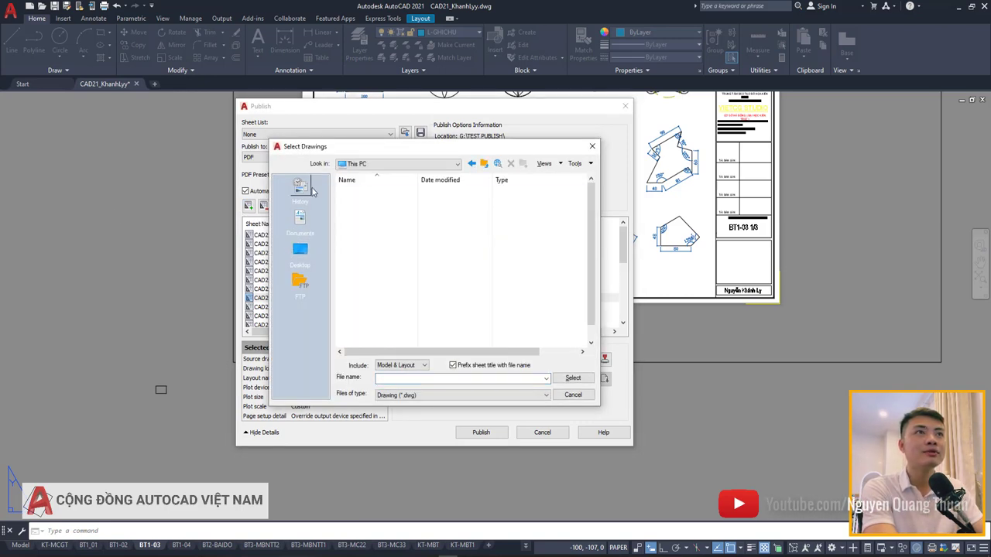
double_click(369, 235)
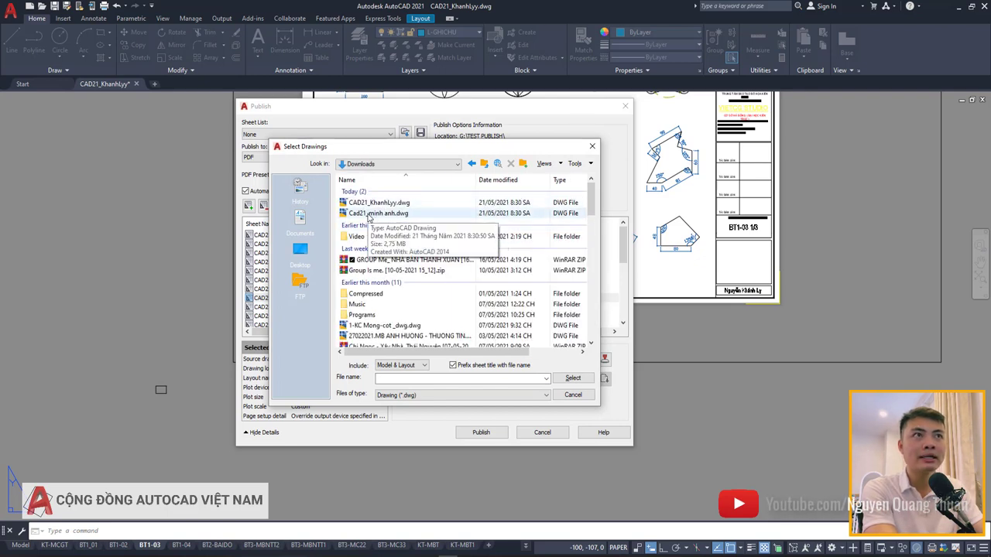
double_click(369, 213)
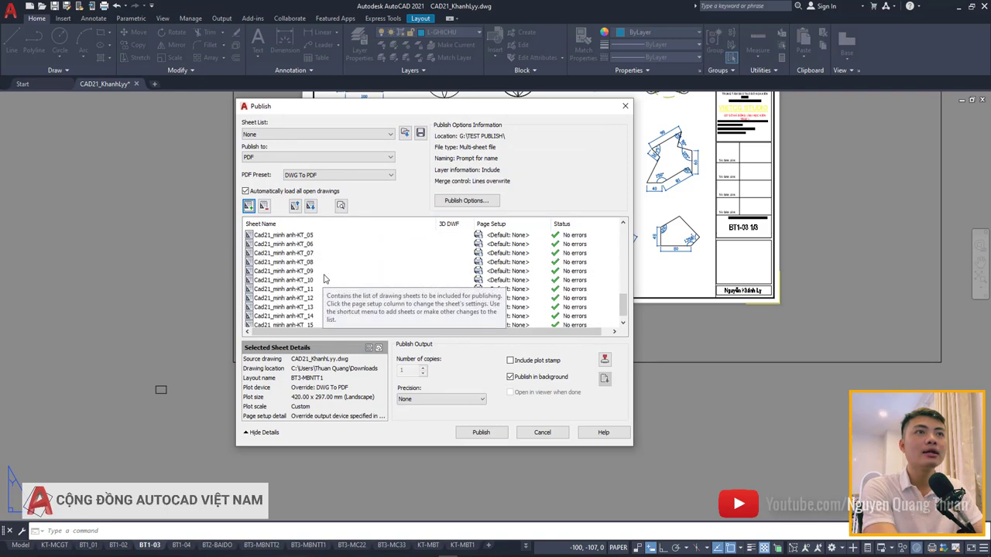
Step: Delete the Cad21_minh anh Model sheet from the publish list
click(274, 273)
click(277, 244)
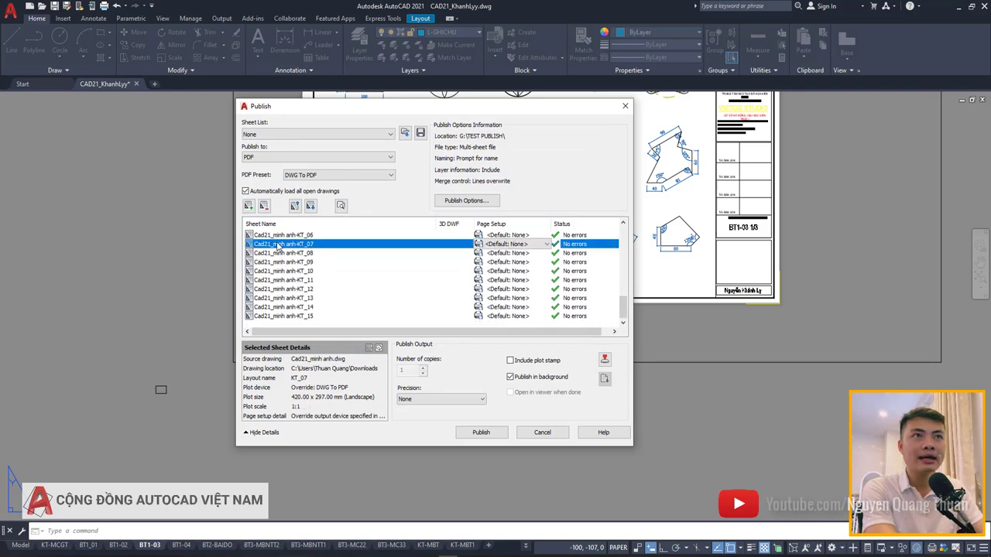
scroll(280, 244, up, 3)
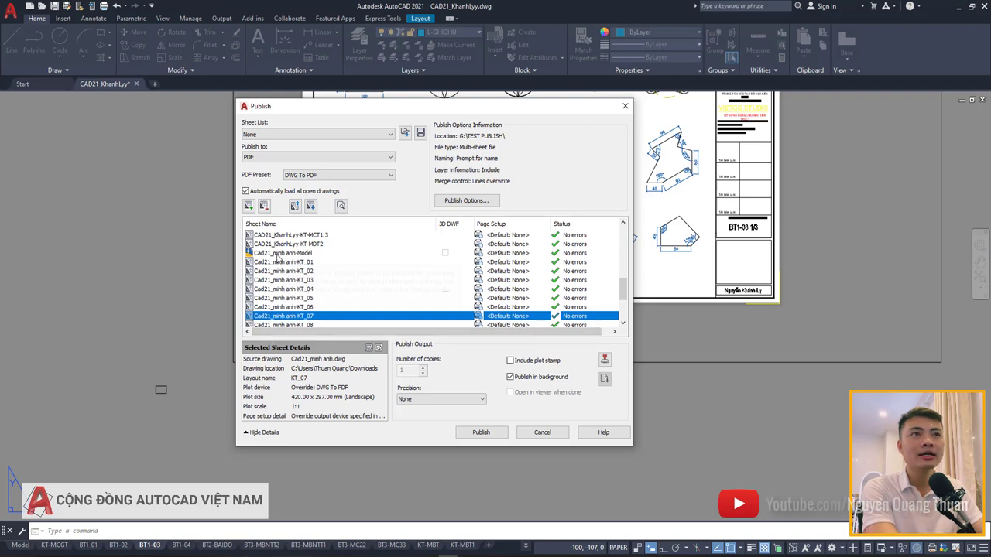
click(287, 256)
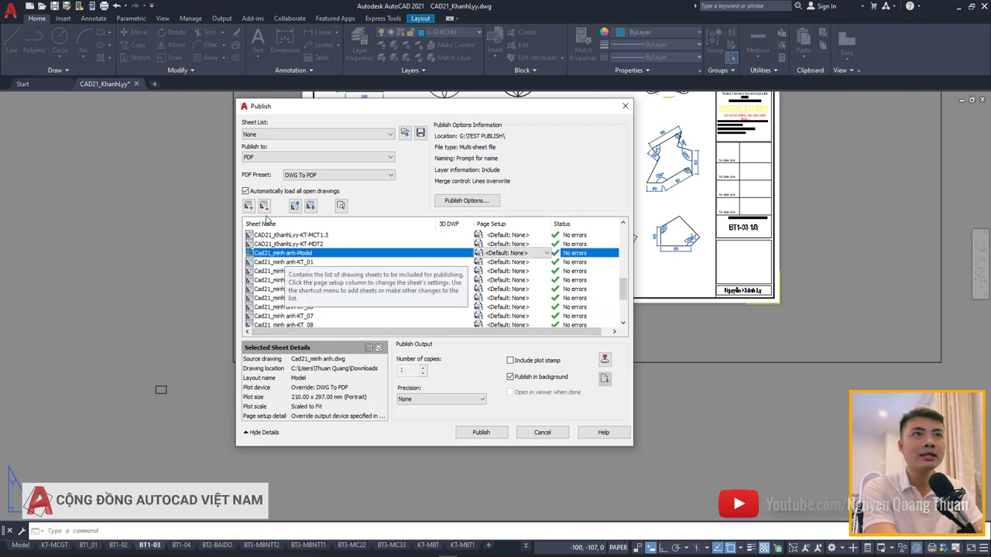
key(Delete)
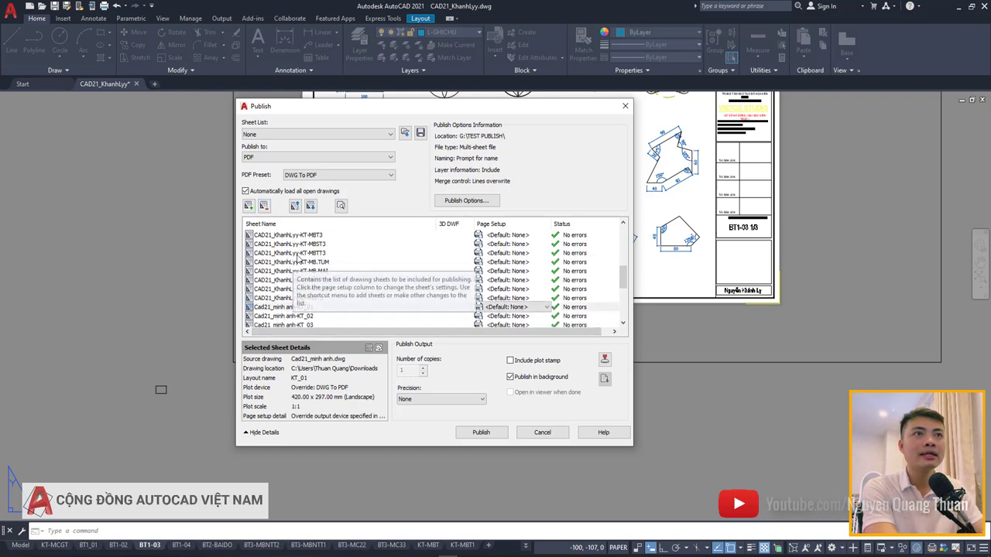
key(Delete)
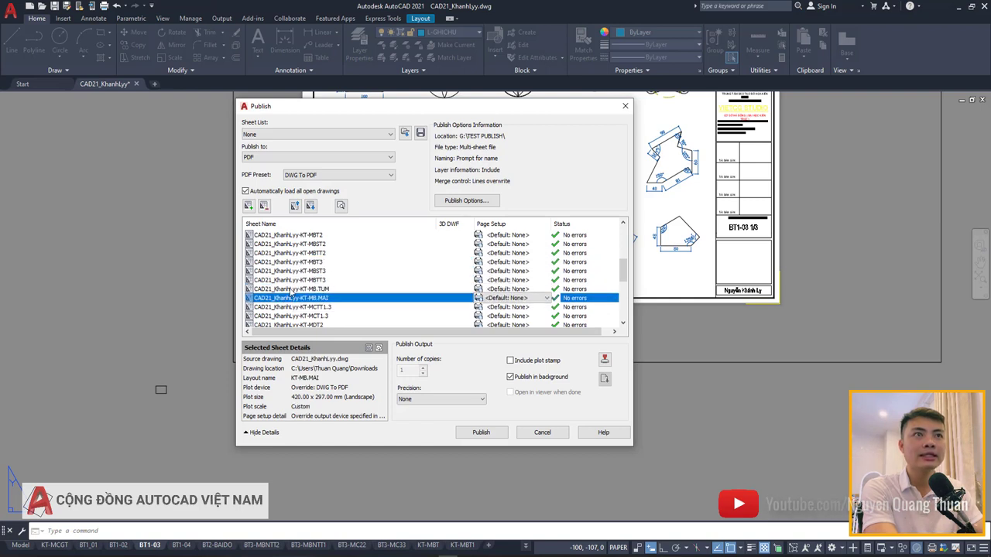
Step: Remove the Cad21_minh anh sheets KT_01 through KT_15 from the list
scroll(289, 295, down, 3)
click(285, 281)
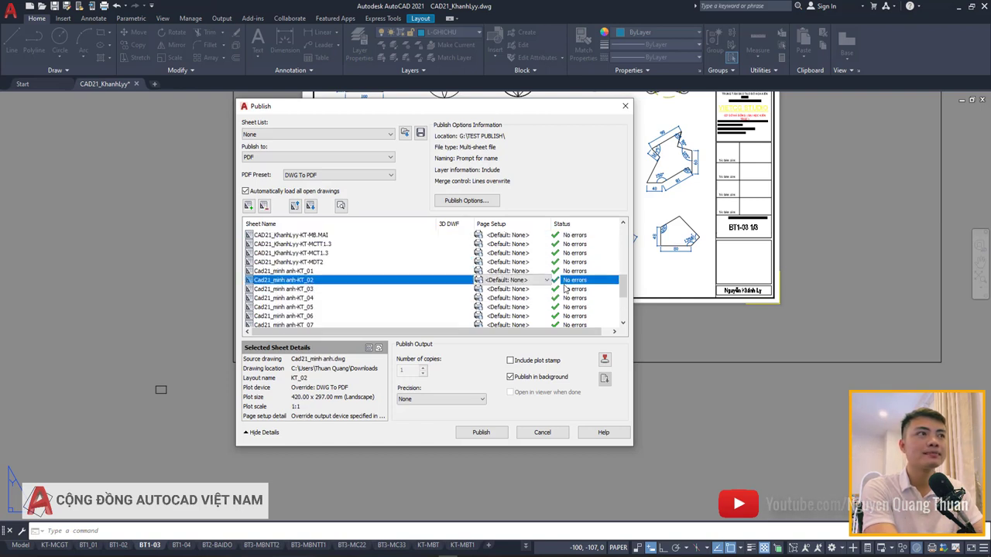
key(Down)
key(Down)
key(Down)
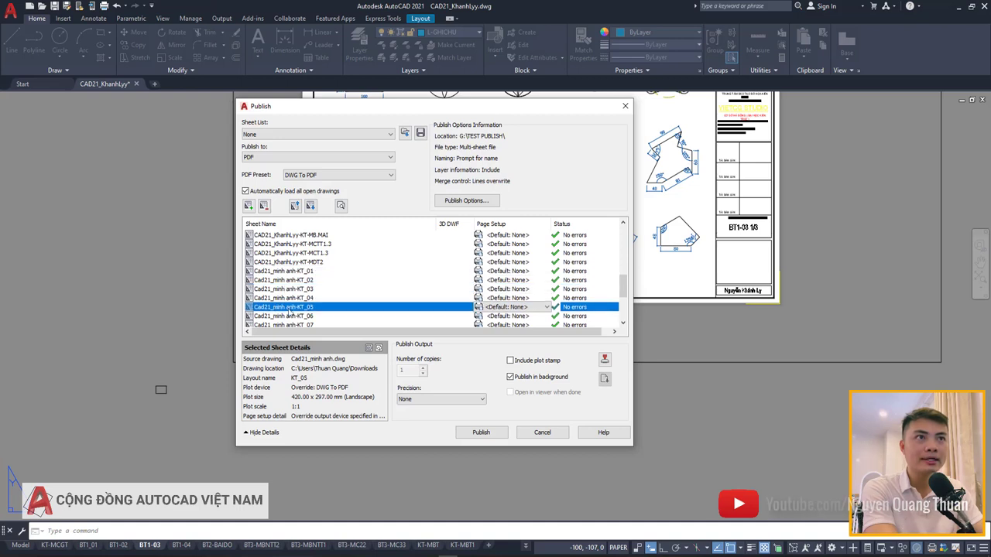
key(Down)
key(Down)
key(Down)
key(Down)
key(Down)
key(Down)
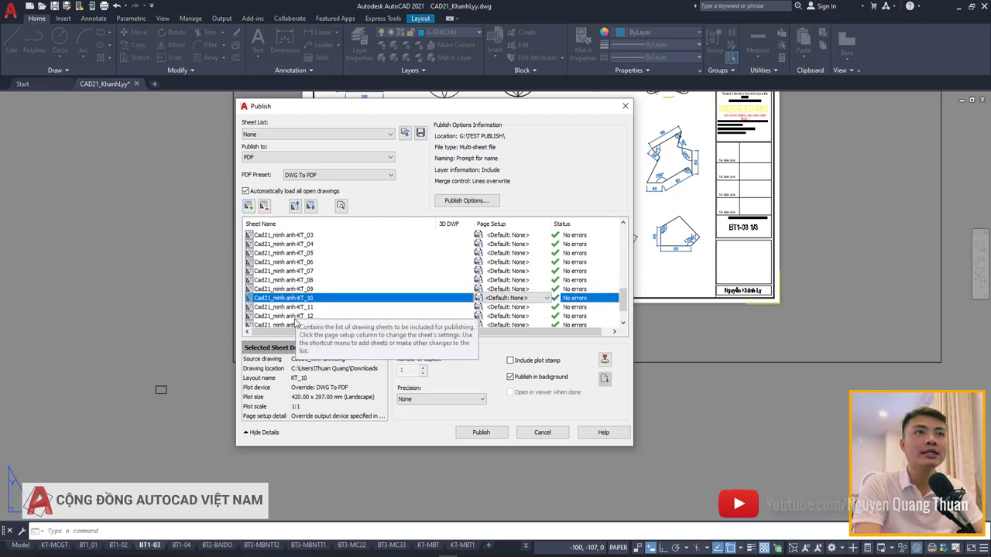
scroll(293, 319, down, 1)
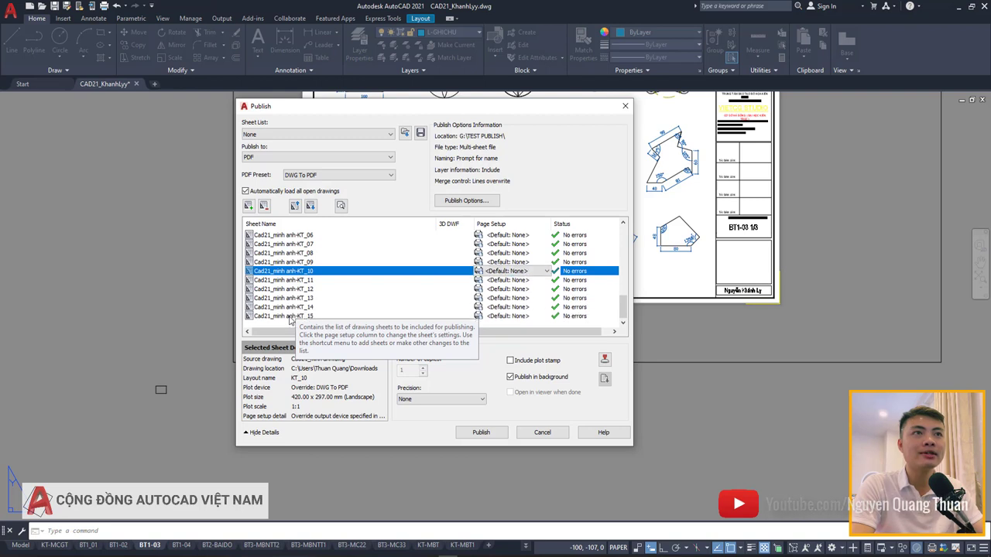
click(290, 316)
scroll(290, 306, up, 4)
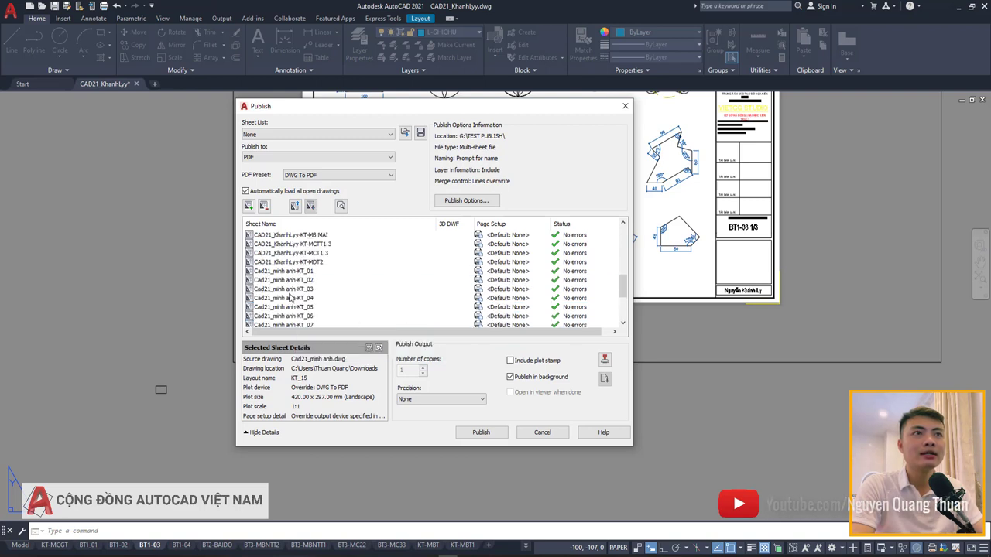
shift+click(288, 298)
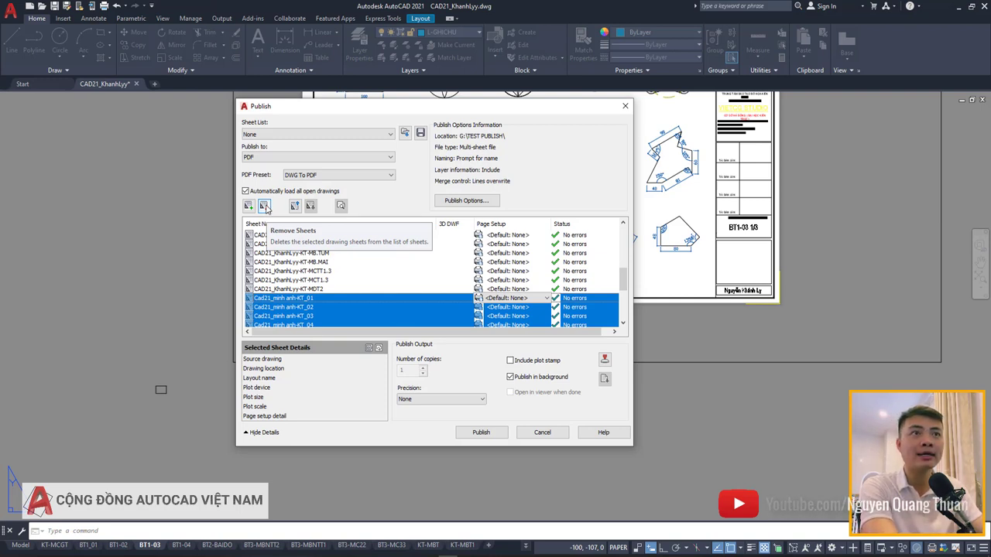
click(264, 206)
click(306, 308)
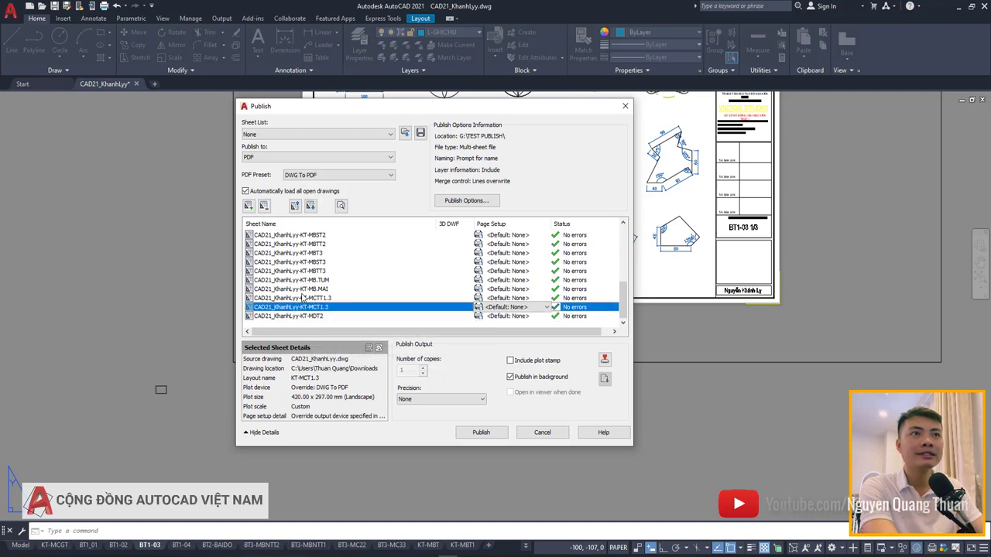
scroll(271, 263, up, 5)
drag(290, 235, 300, 309)
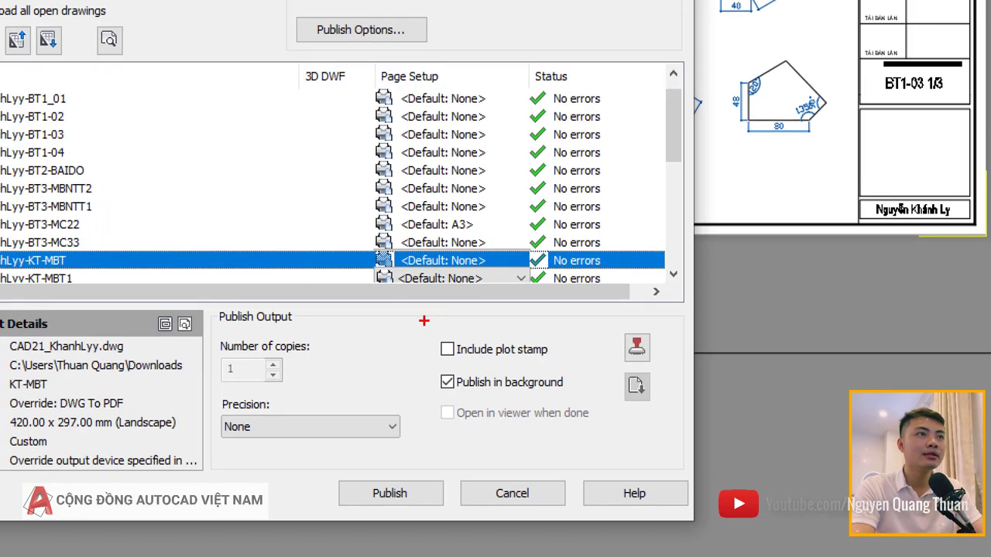
drag(423, 321, 671, 370)
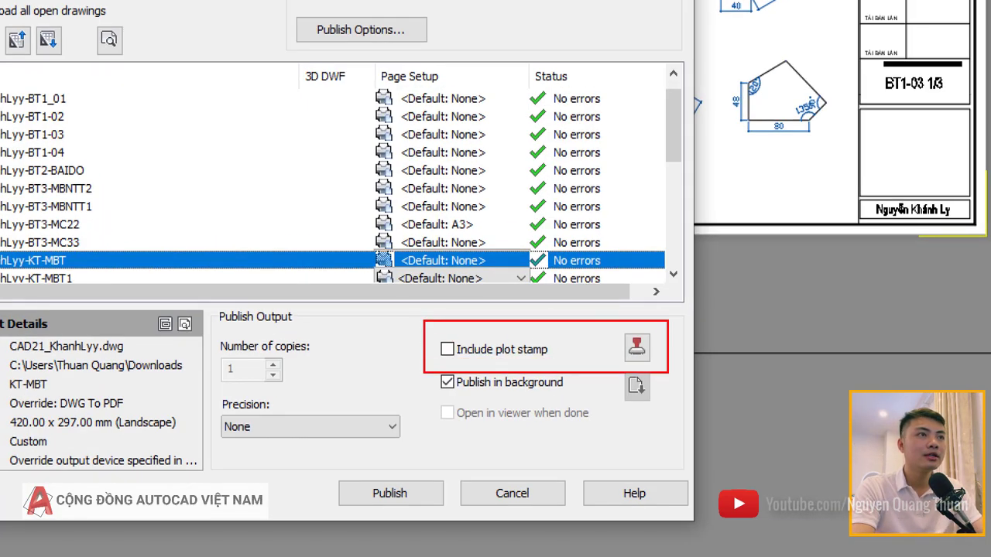
drag(517, 358, 542, 358)
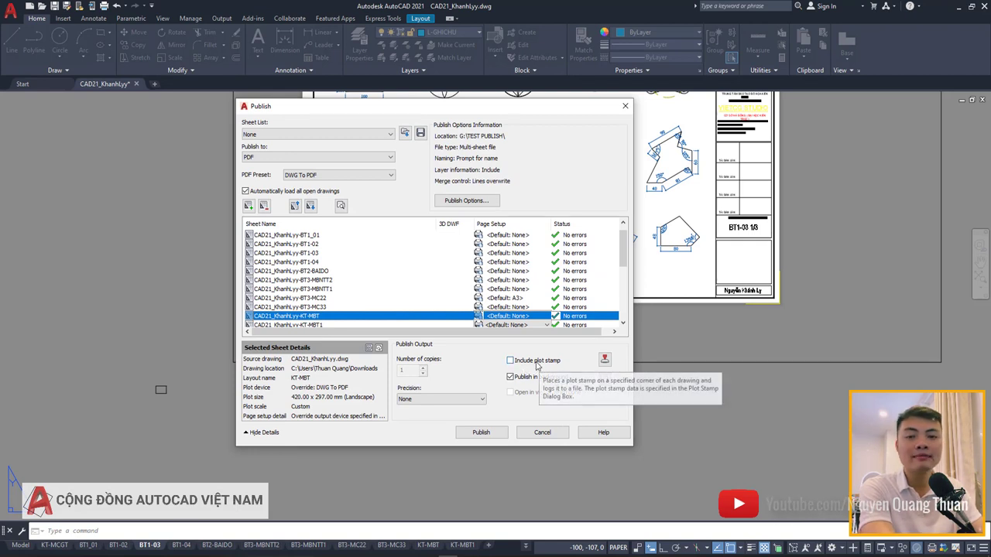
click(515, 362)
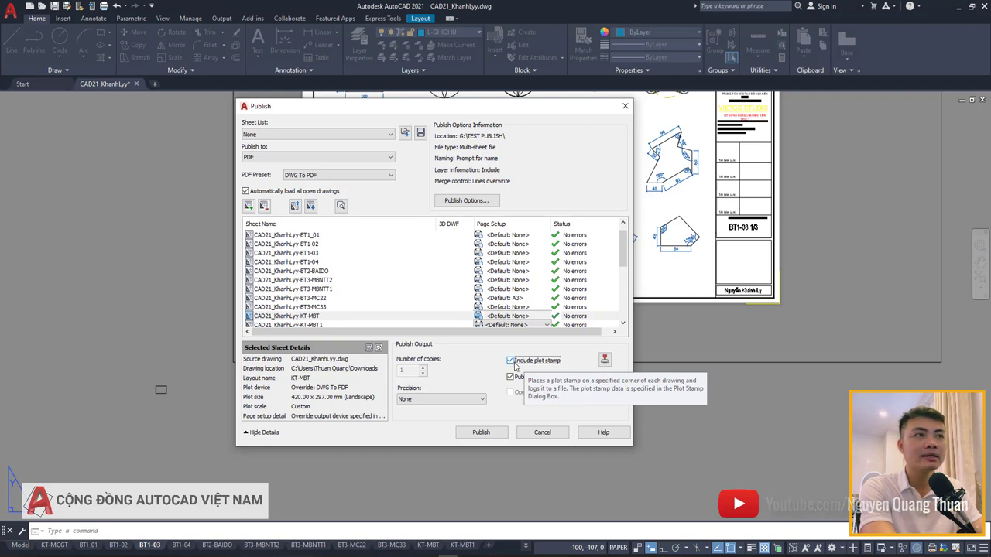
click(513, 364)
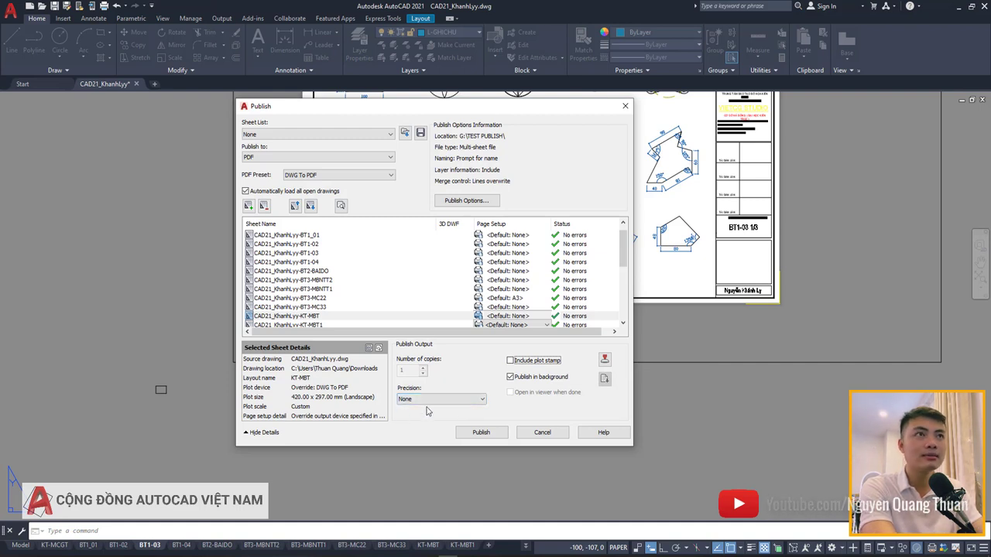
Step: Specify TEST IN FINAL.pdf in G:\TEST PUBLISH as the combined PDF output file
click(481, 433)
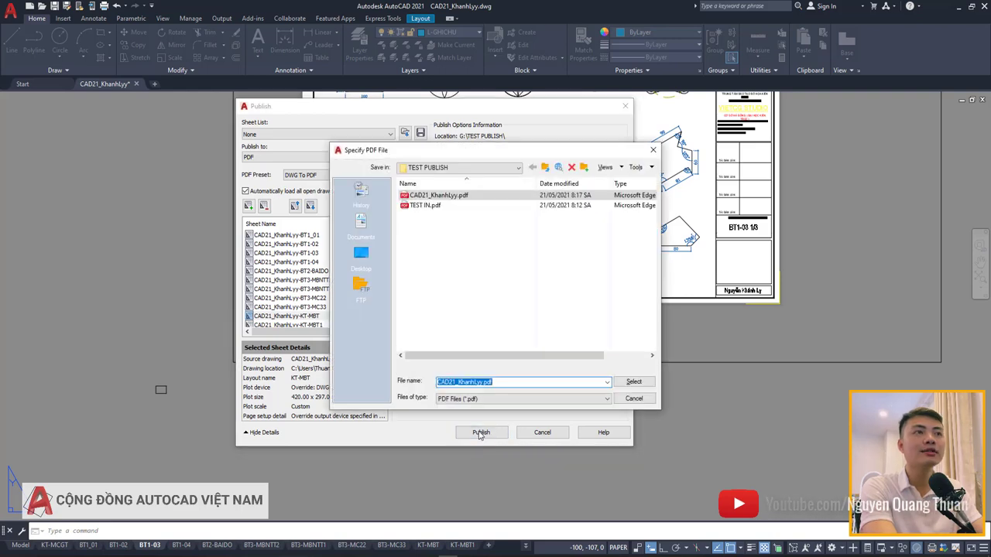
click(422, 206)
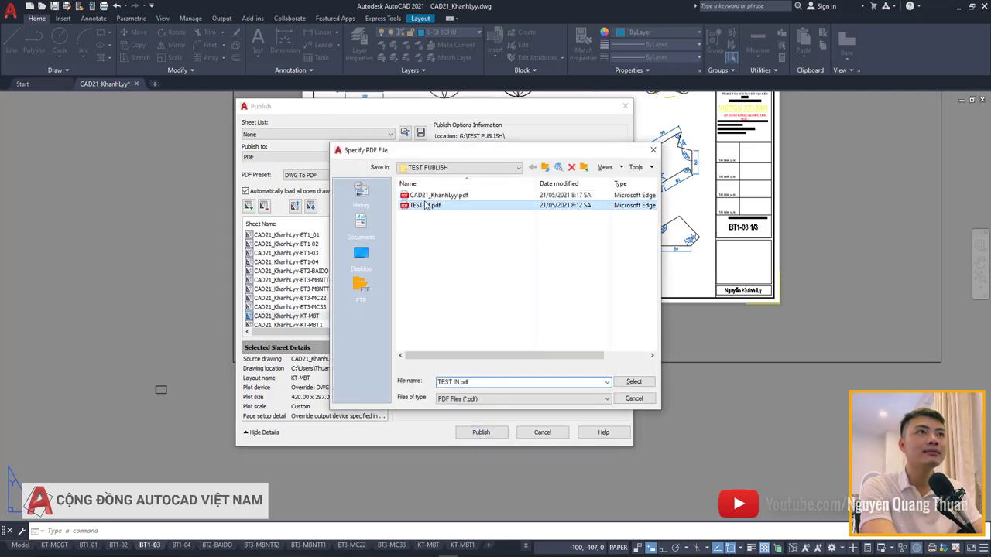
click(429, 196)
click(424, 206)
click(426, 196)
click(425, 206)
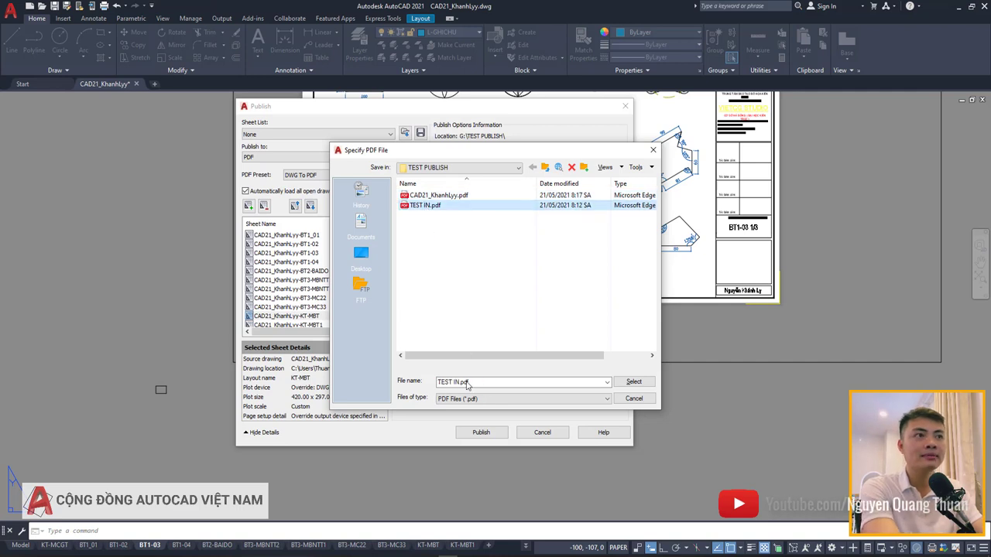
click(450, 381)
text(FINAL)
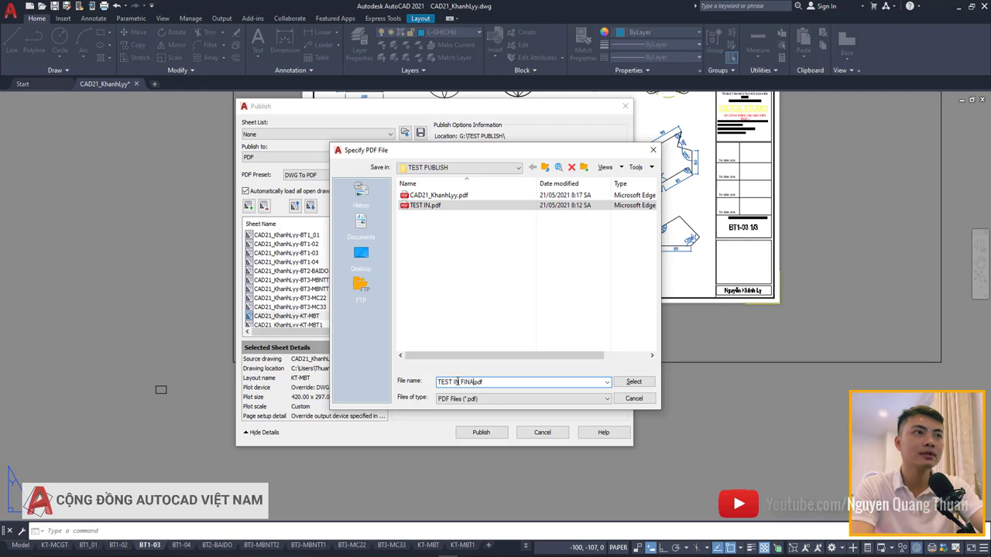
click(632, 383)
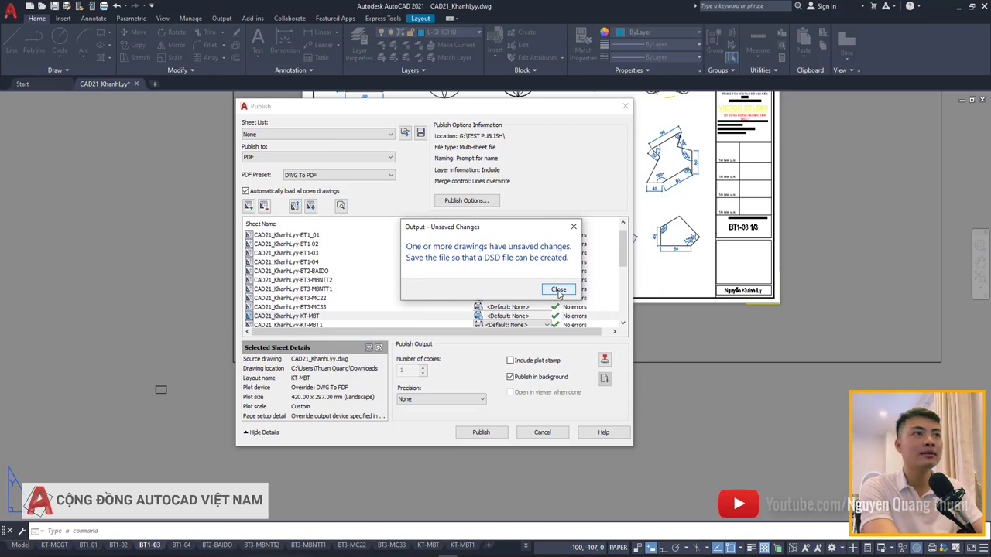
Step: Dismiss the unsaved-changes warning and publish all sheets to TEST IN FINAL.pdf
click(558, 290)
click(485, 436)
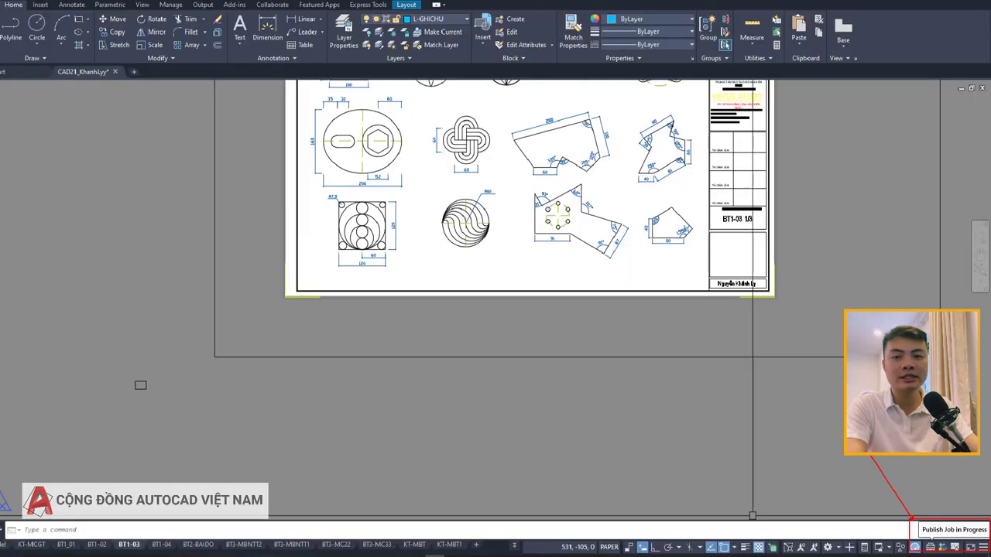
scroll(491, 363, down, 2)
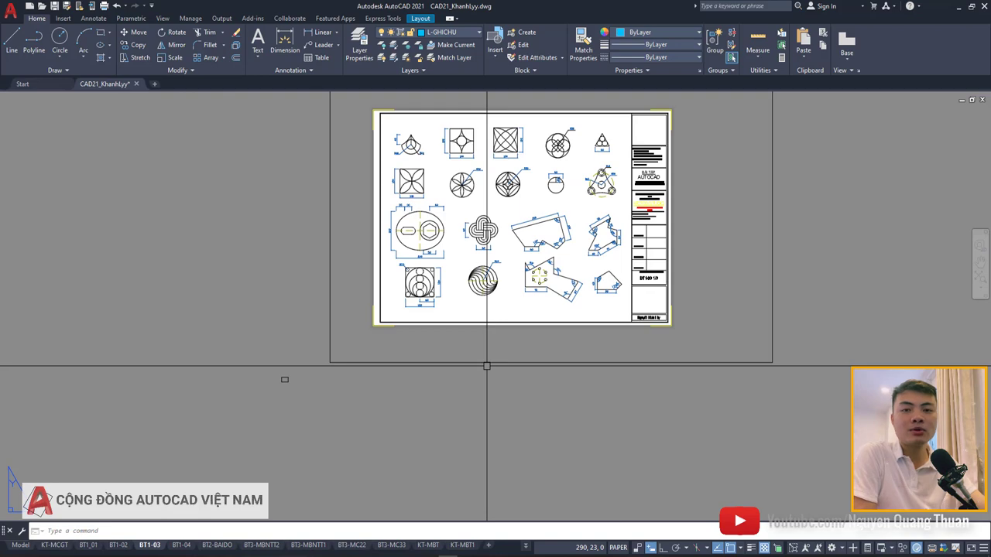
middle_drag(486, 366, 458, 395)
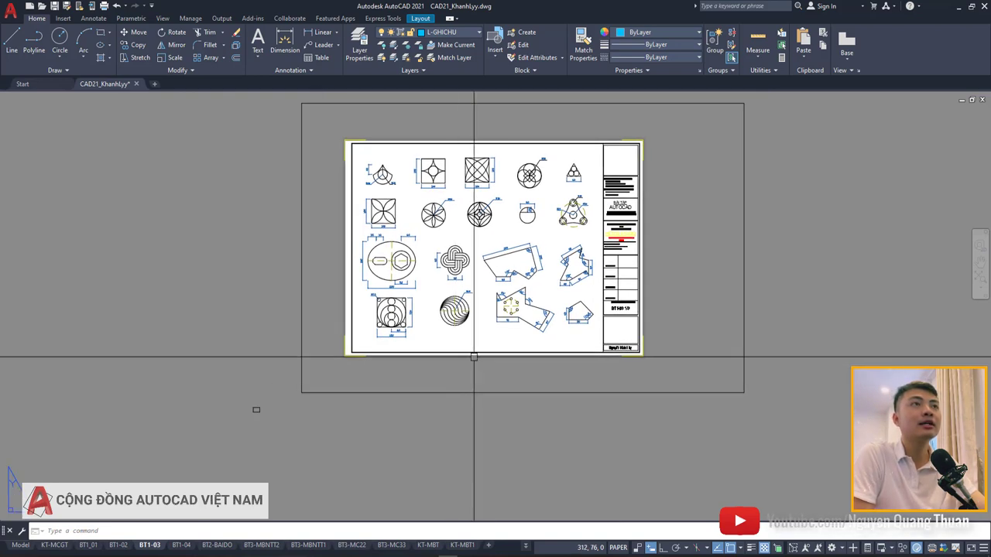
middle_drag(474, 357, 423, 388)
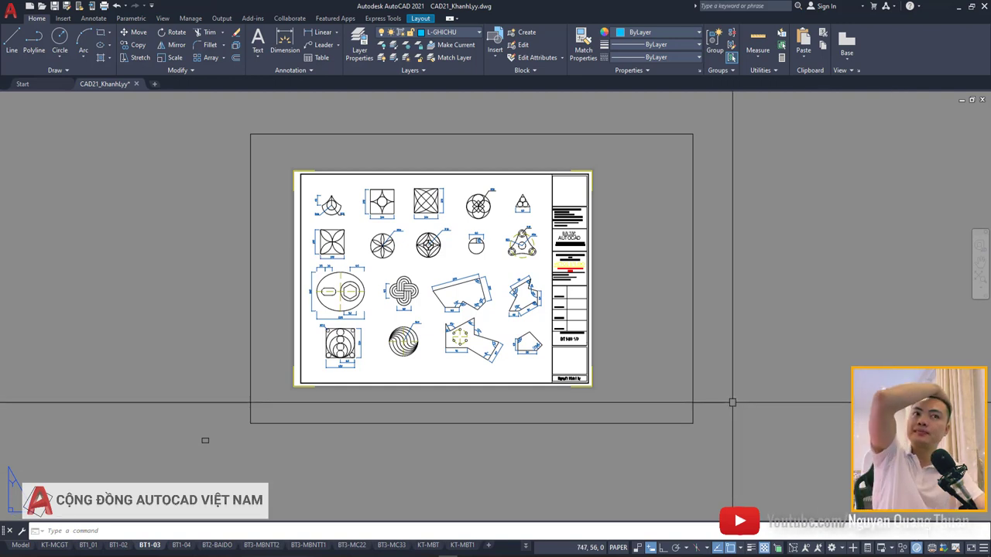
middle_drag(592, 438, 537, 460)
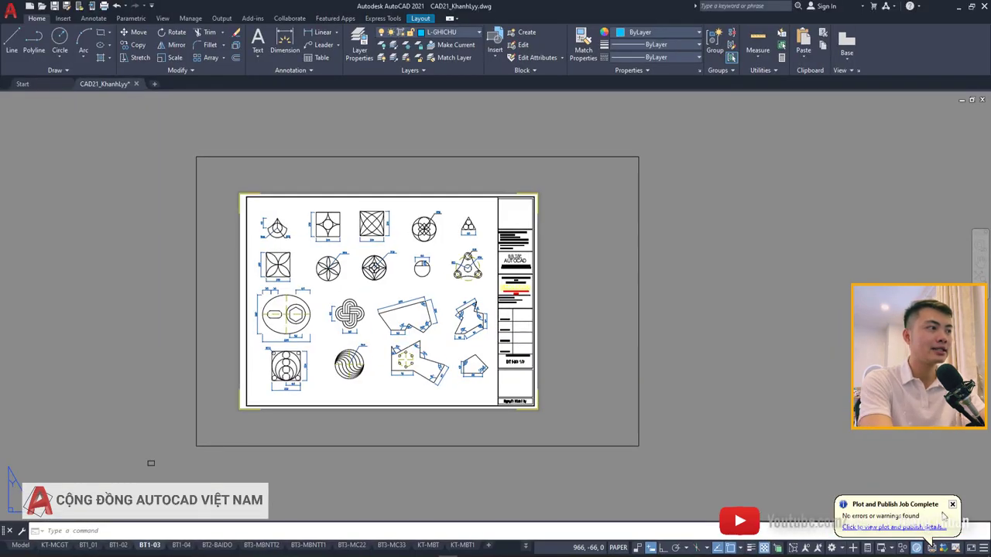
click(953, 505)
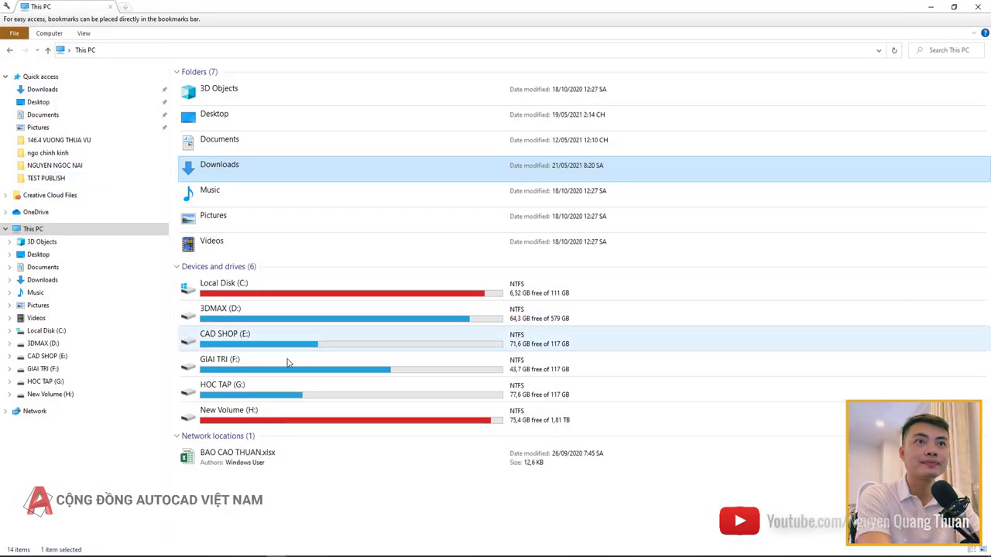
Step: Open TEST IN FINAL.pdf from HOC TAP (G:) > TEST PUBLISH in File Explorer
double_click(222, 387)
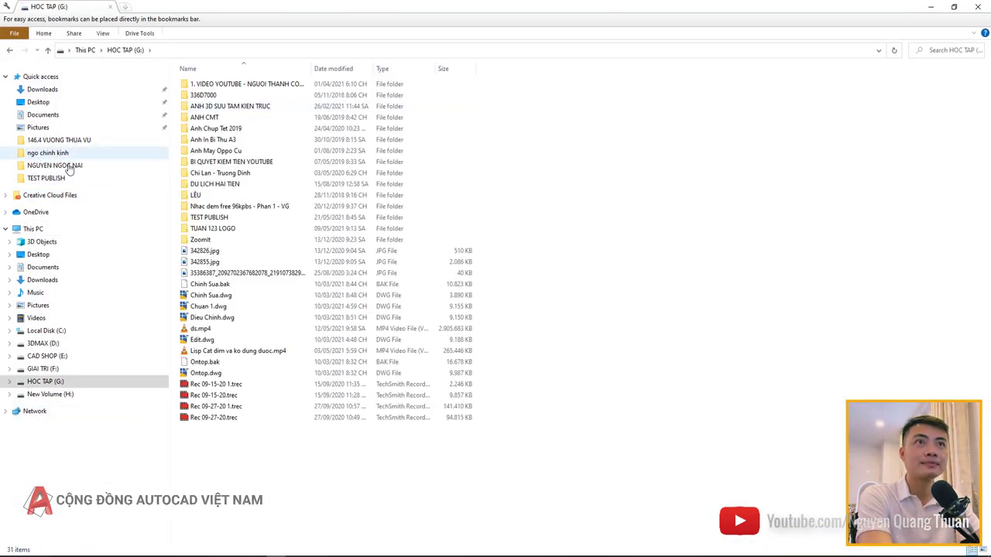
double_click(203, 217)
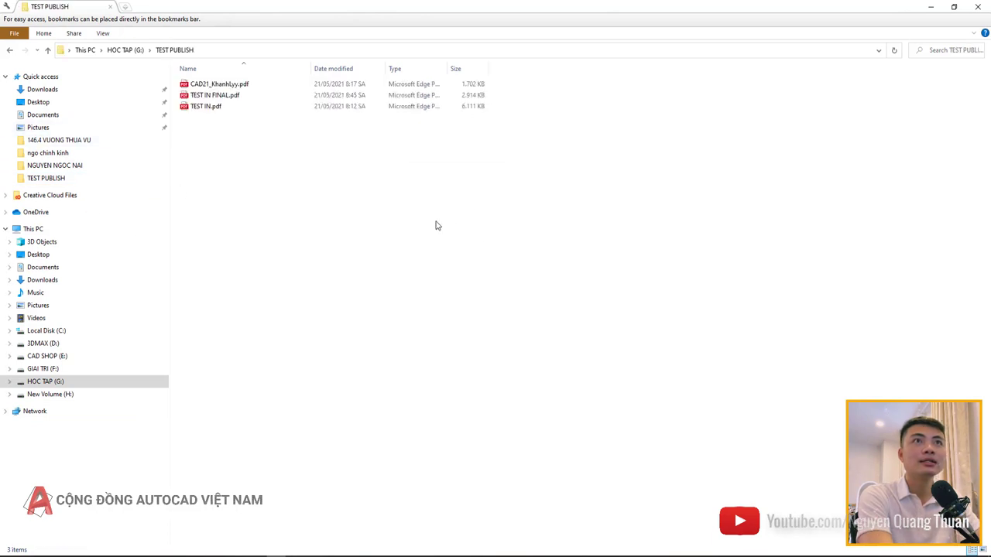
click(198, 97)
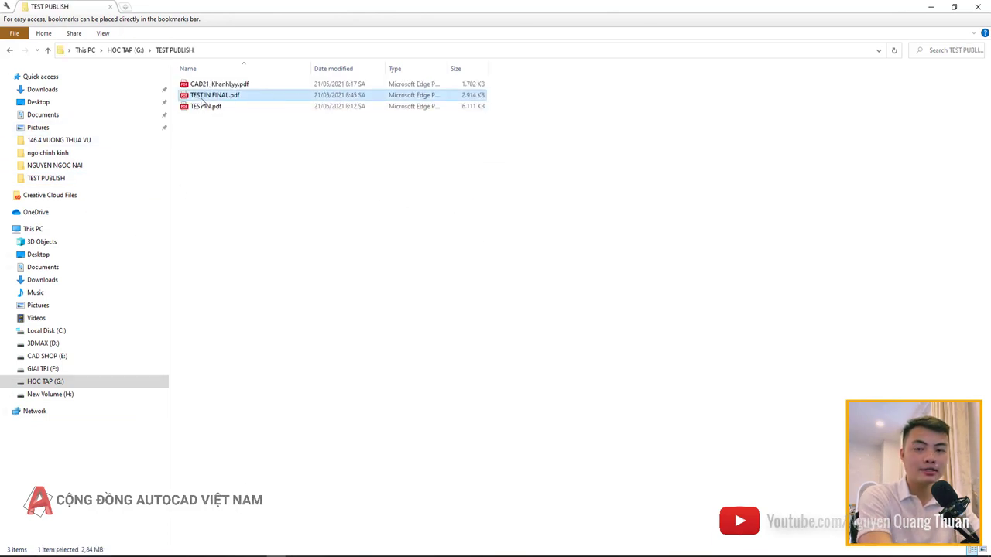
double_click(204, 97)
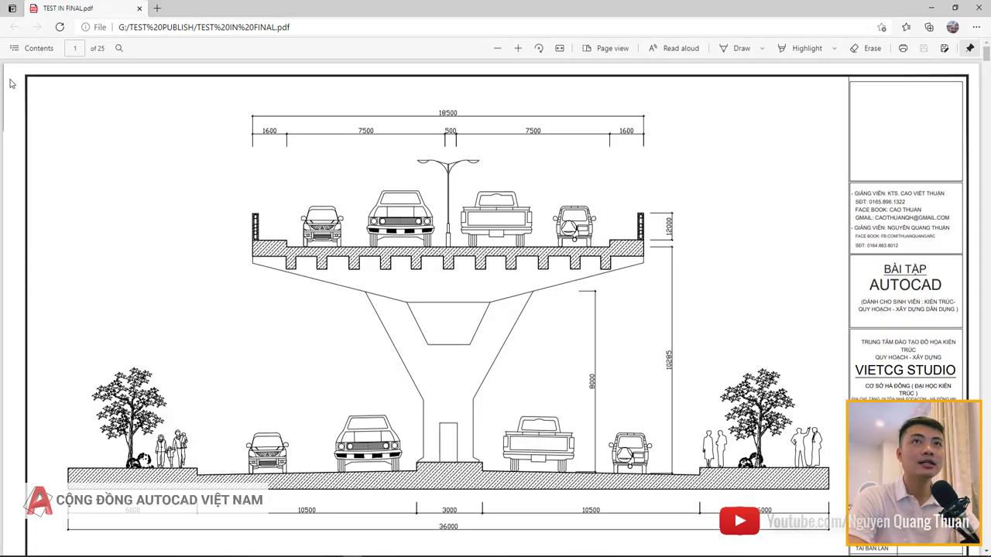
Step: Scroll through pages 1 to 6 of the PDF to the BT2-BAIDO 1/70 illustration
scroll(54, 356, down, 10)
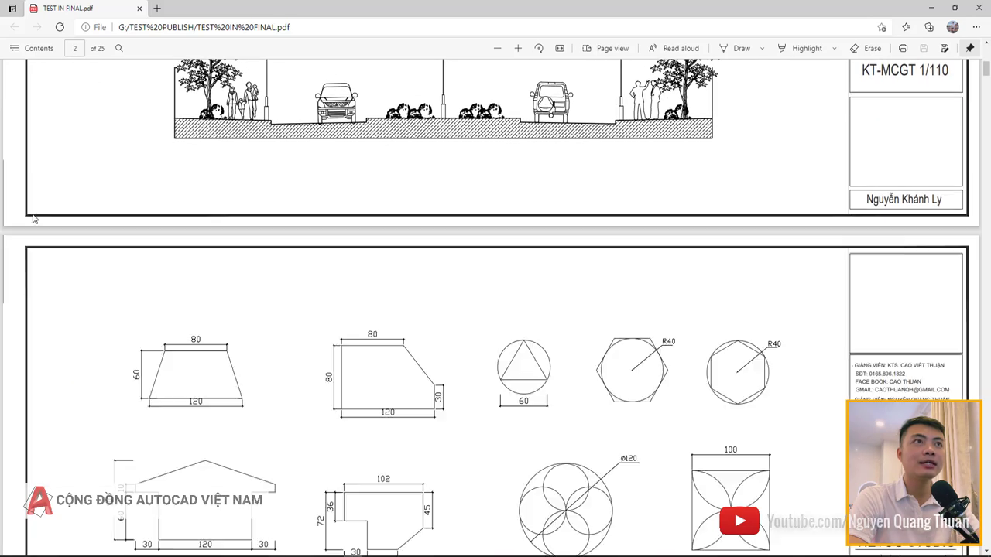
scroll(75, 197, up, 6)
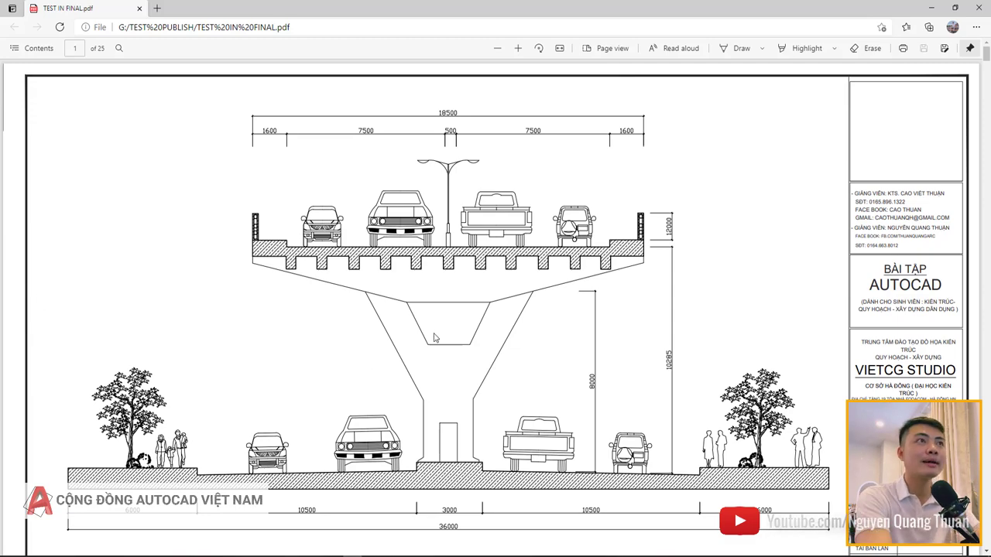
scroll(469, 321, down, 10)
scroll(464, 317, down, 5)
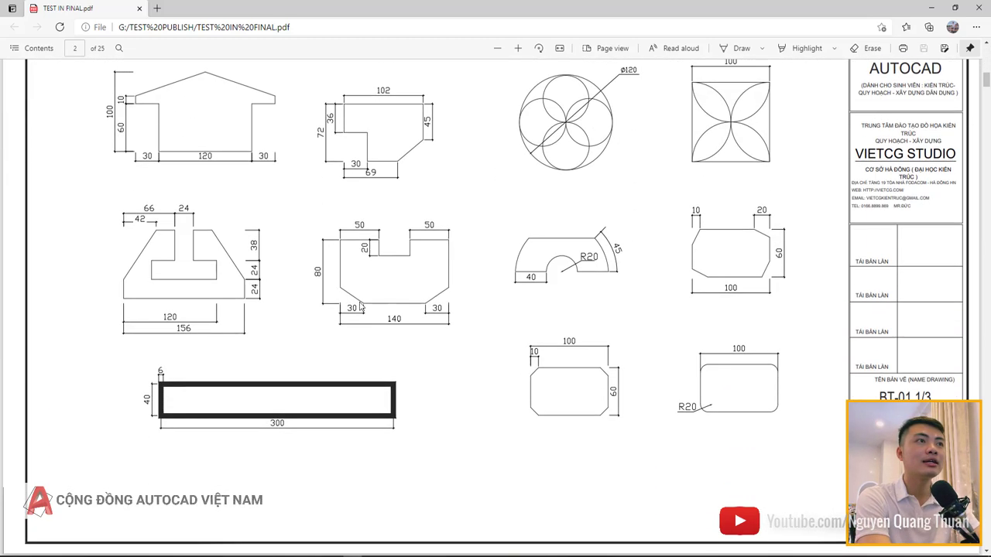
ctrl+scroll(401, 309, down, 1)
ctrl+scroll(401, 309, down, 1)
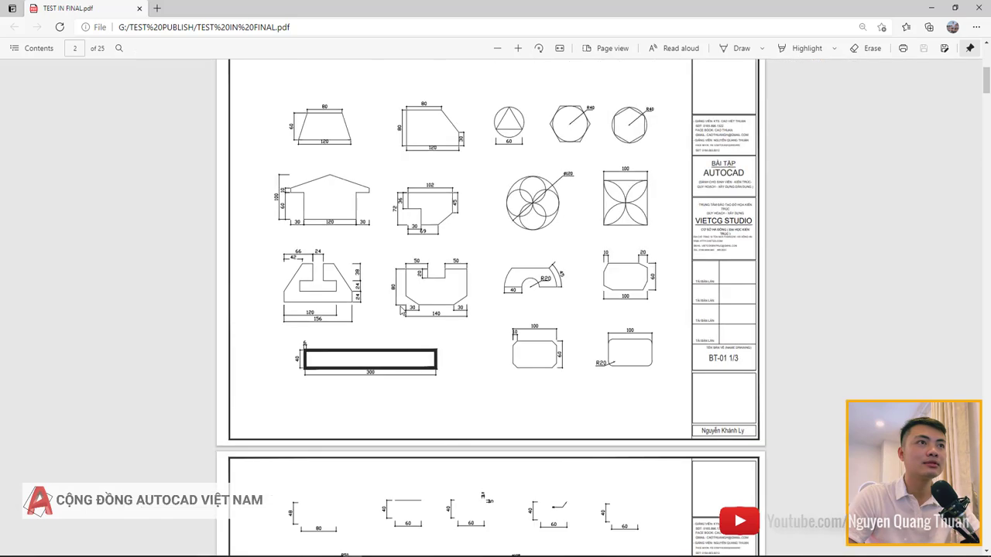
scroll(418, 306, down, 3)
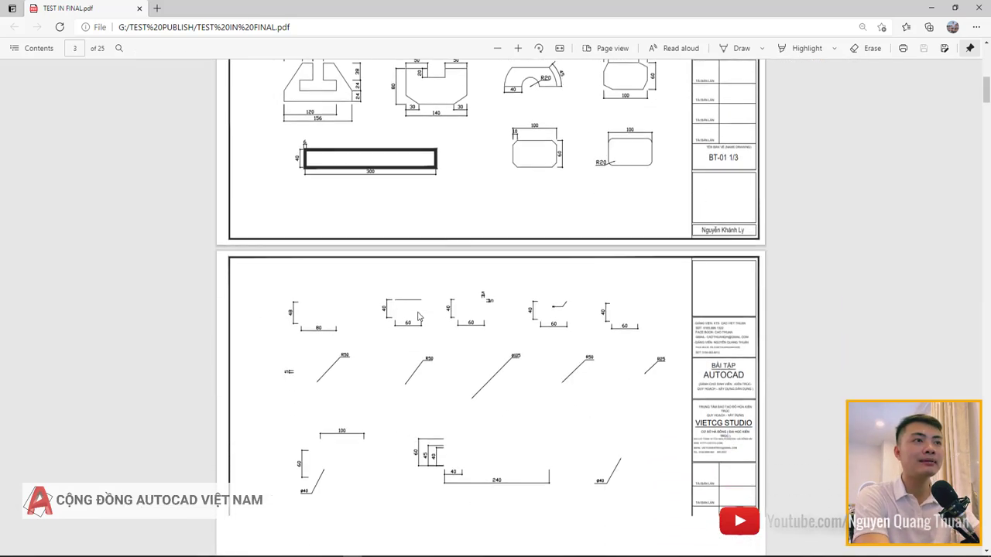
scroll(418, 314, down, 2)
scroll(495, 286, down, 2)
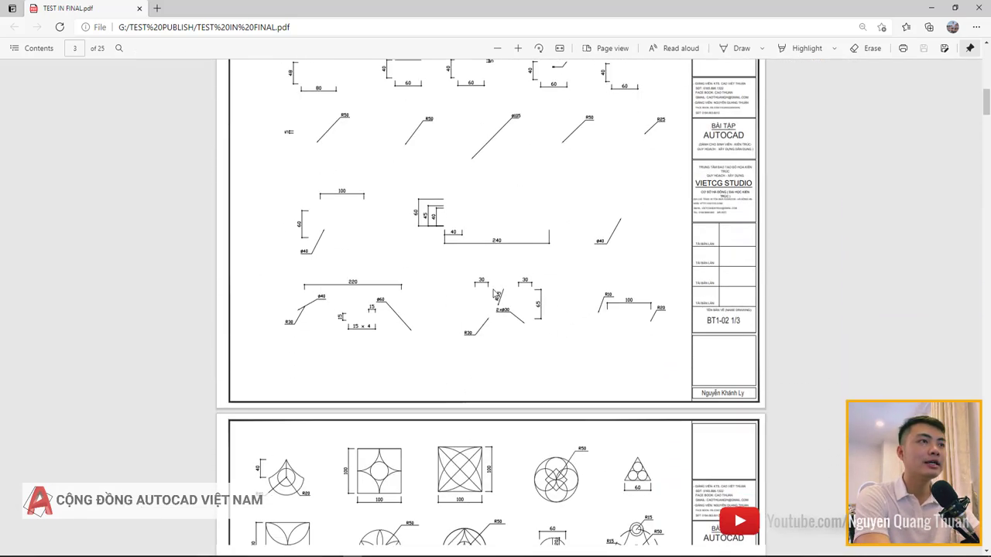
ctrl+scroll(480, 245, up, 1)
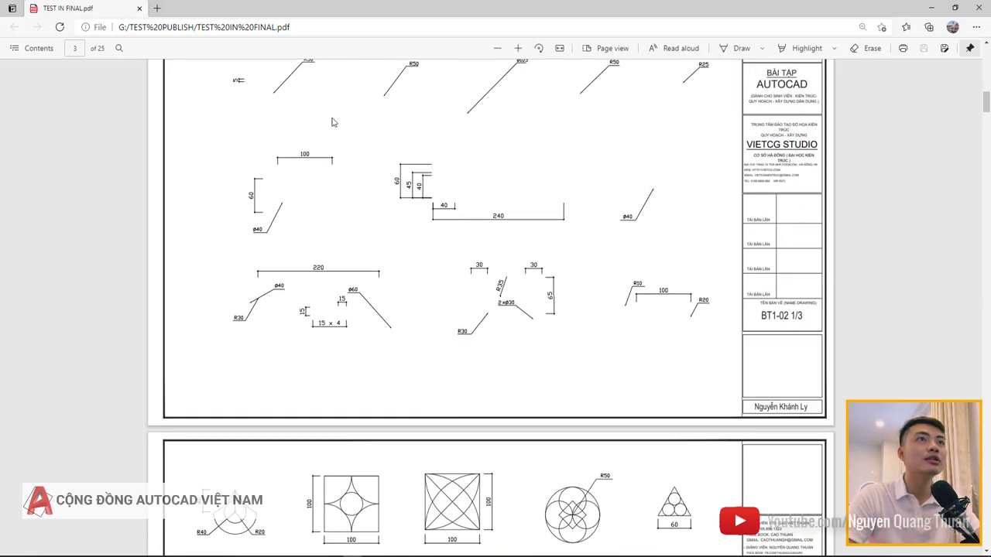
scroll(364, 283, down, 2)
scroll(365, 283, down, 2)
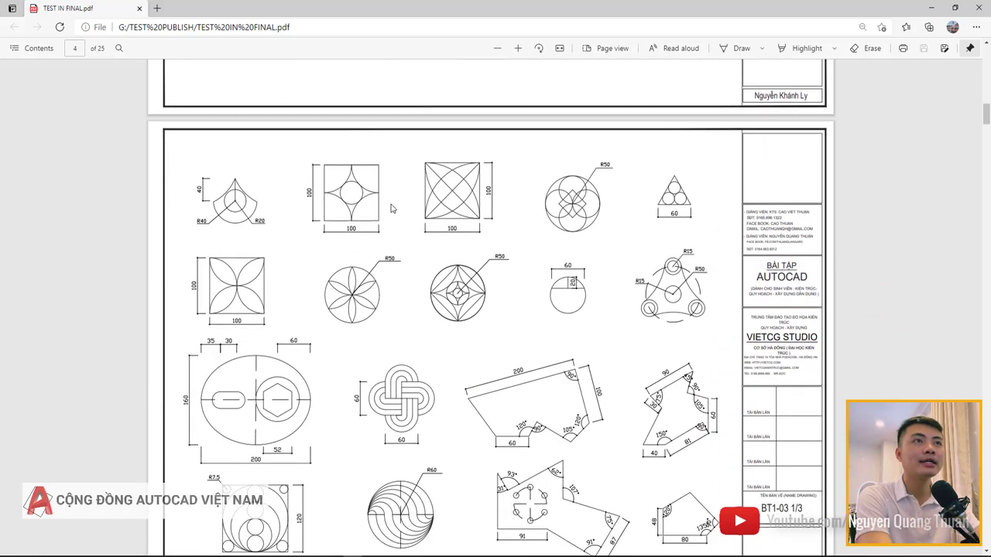
scroll(434, 291, down, 4)
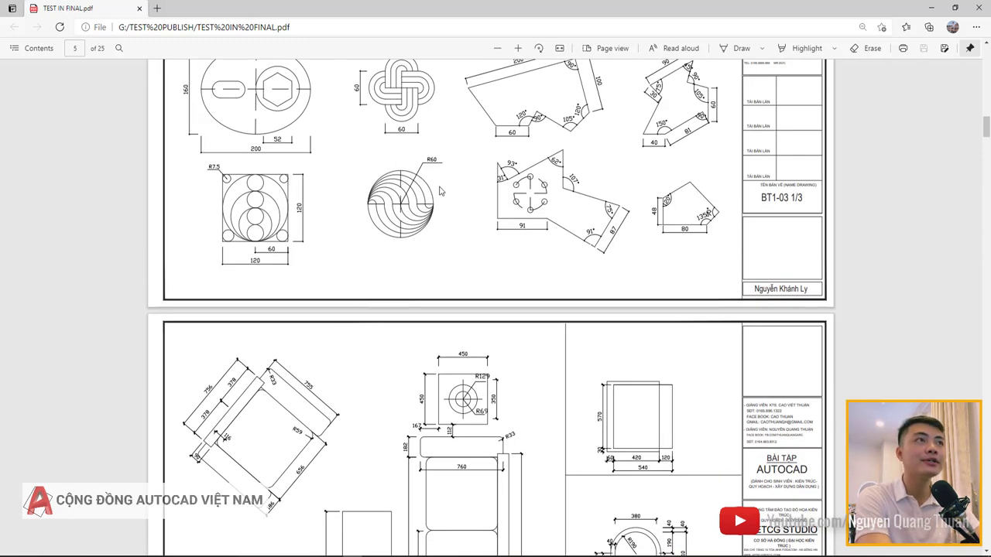
scroll(456, 223, down, 4)
scroll(456, 223, down, 6)
Step: Zoom into the page 7 BT3-MBNTT2 floor plan, then zoom back out to the full sheet
scroll(393, 241, down, 2)
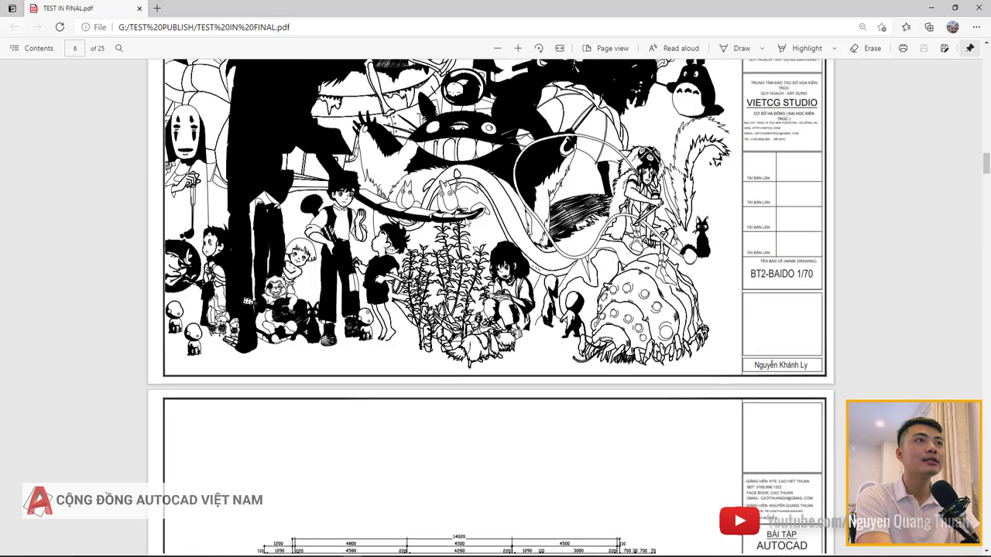
scroll(392, 241, down, 4)
ctrl+scroll(320, 281, up, 3)
ctrl+scroll(325, 274, down, 1)
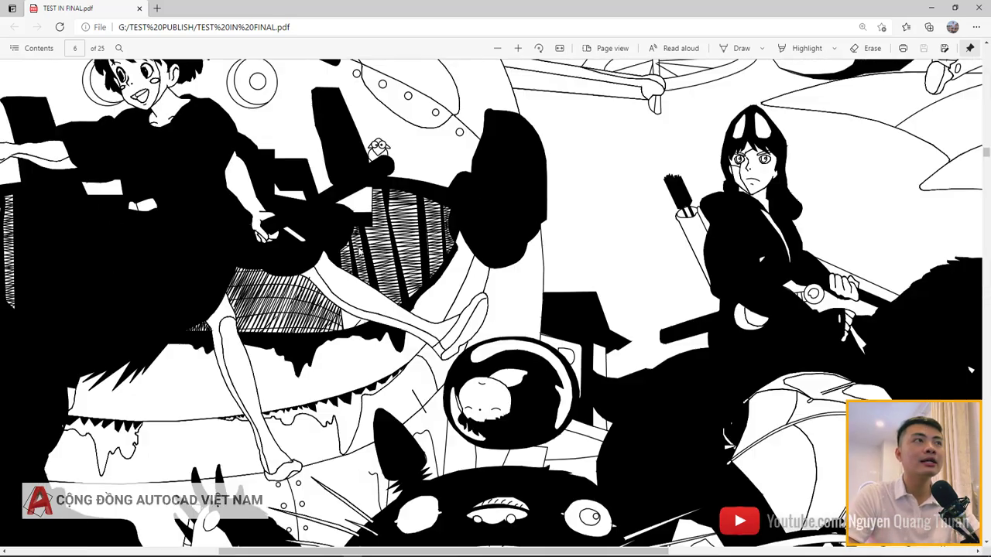
ctrl+scroll(363, 251, down, 3)
ctrl+scroll(340, 255, up, 3)
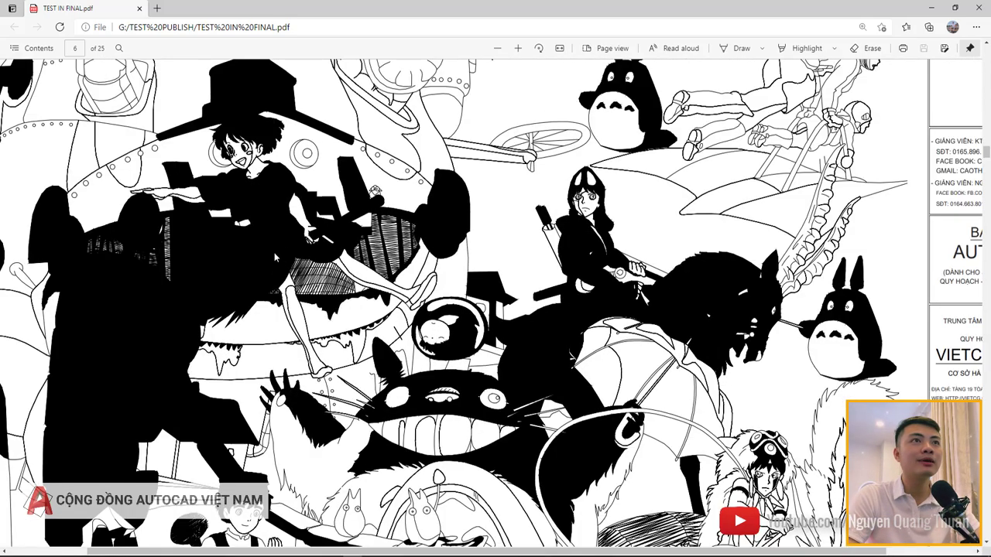
ctrl+scroll(271, 249, down, 3)
ctrl+scroll(266, 247, up, 1)
scroll(266, 247, down, 2)
scroll(244, 294, down, 1)
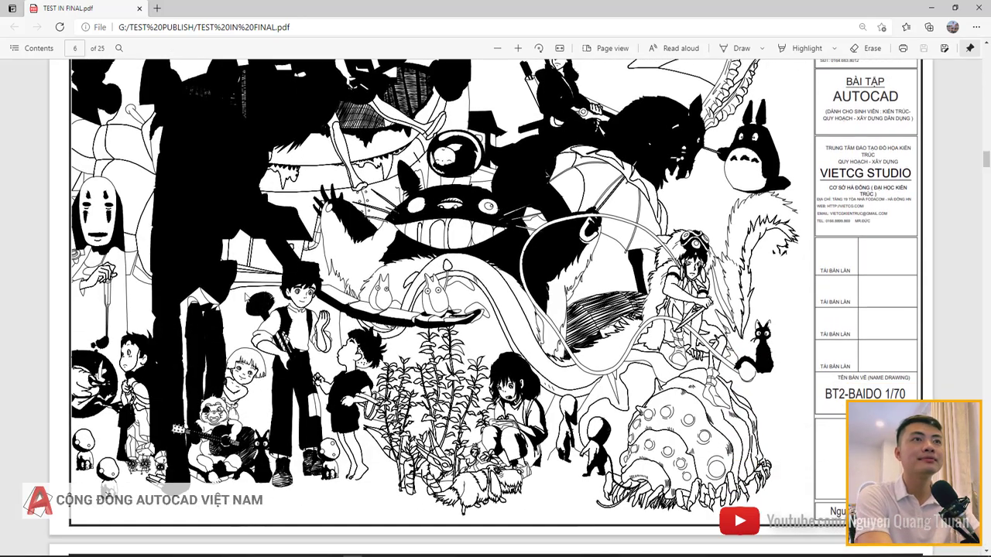
scroll(300, 254, down, 2)
scroll(318, 259, down, 10)
scroll(341, 267, up, 3)
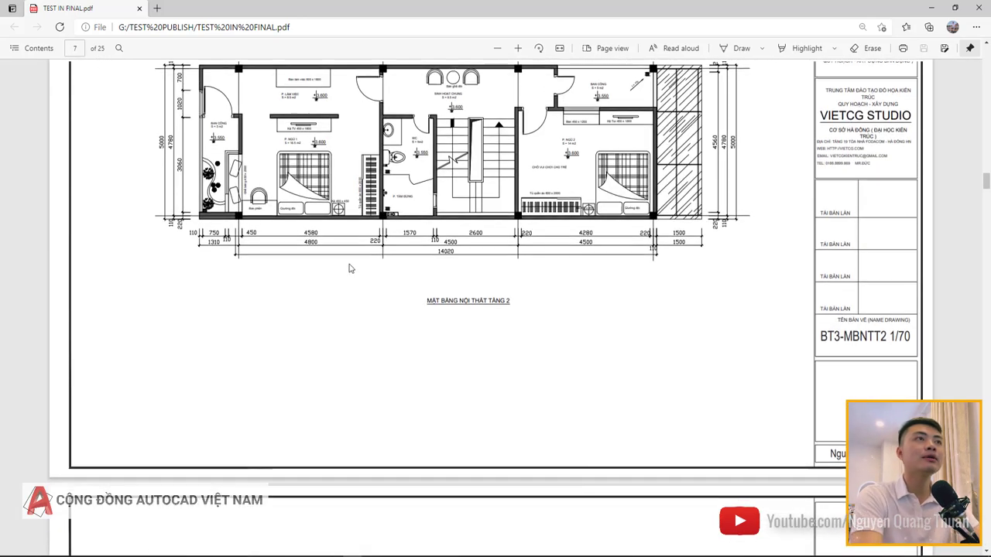
scroll(364, 264, up, 1)
scroll(376, 263, up, 1)
ctrl+scroll(422, 265, up, 2)
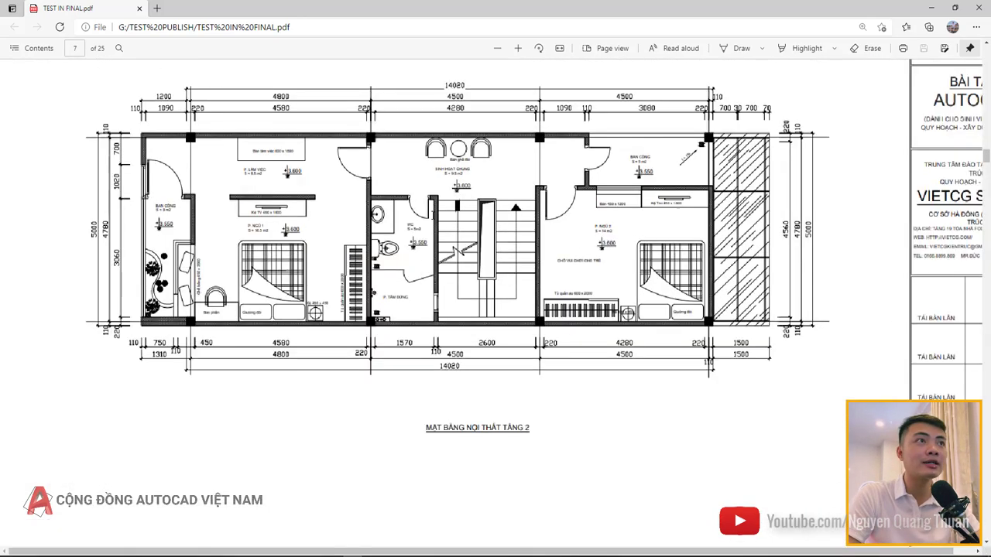
ctrl+scroll(472, 155, up, 2)
ctrl+scroll(520, 120, down, 1)
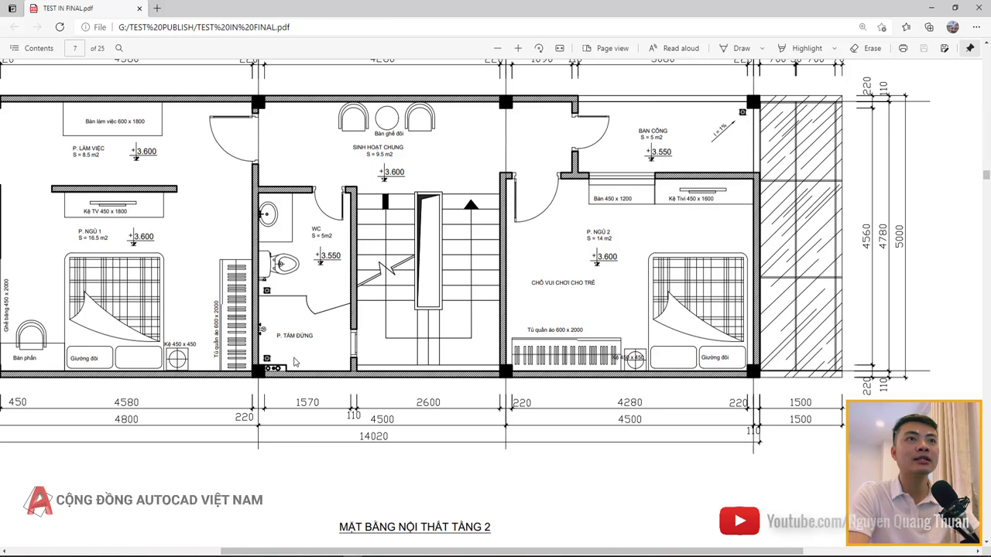
ctrl+scroll(300, 361, down, 1)
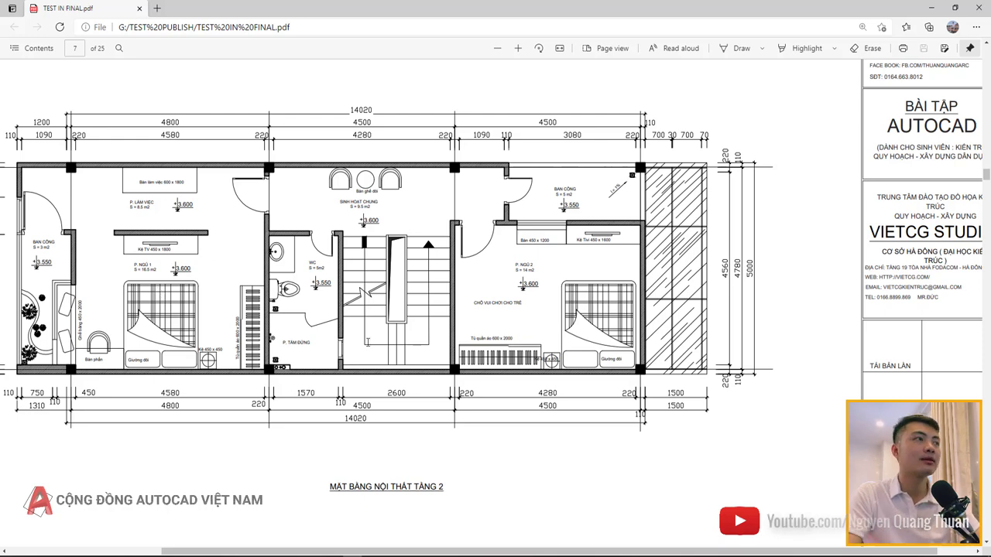
ctrl+scroll(214, 267, down, 1)
ctrl+scroll(194, 220, up, 1)
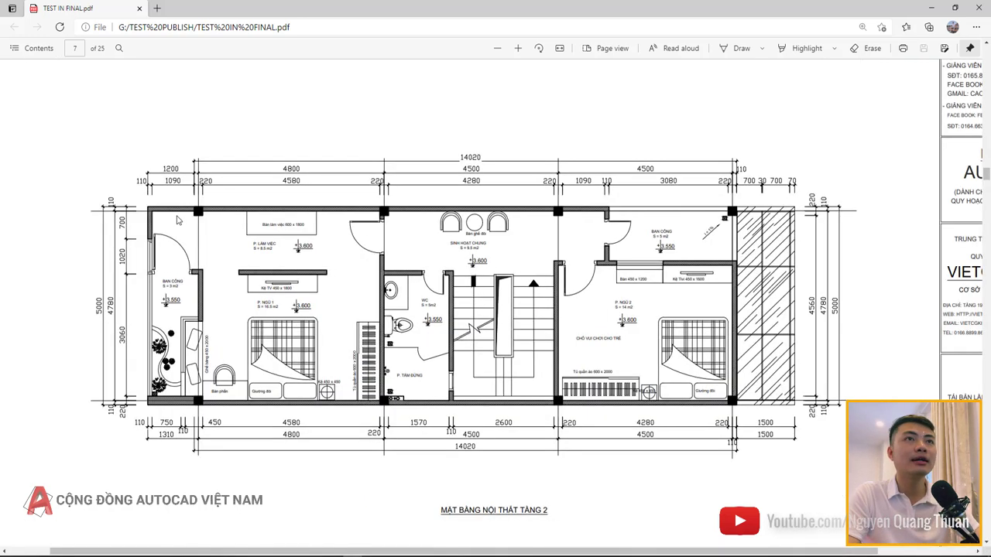
ctrl+scroll(184, 216, up, 2)
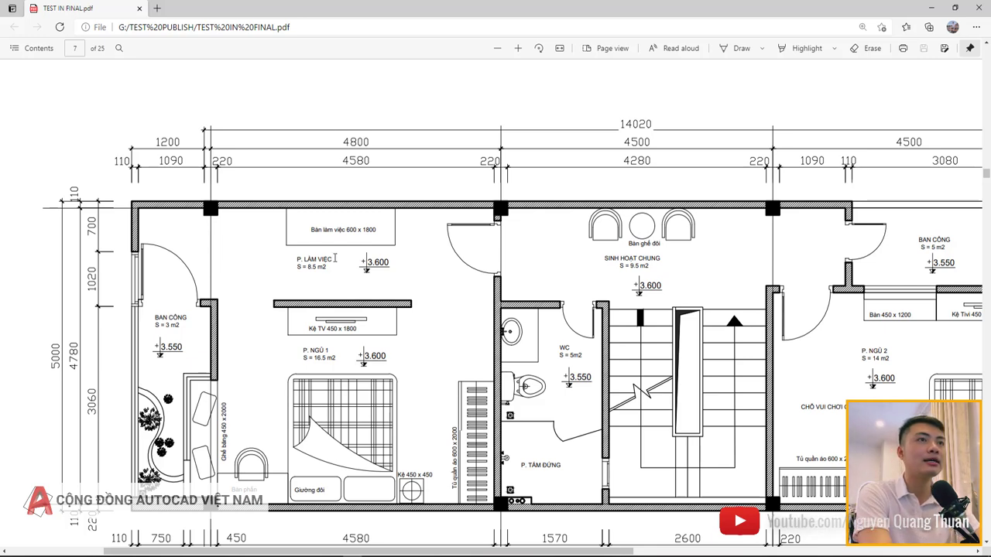
scroll(307, 301, down, 5)
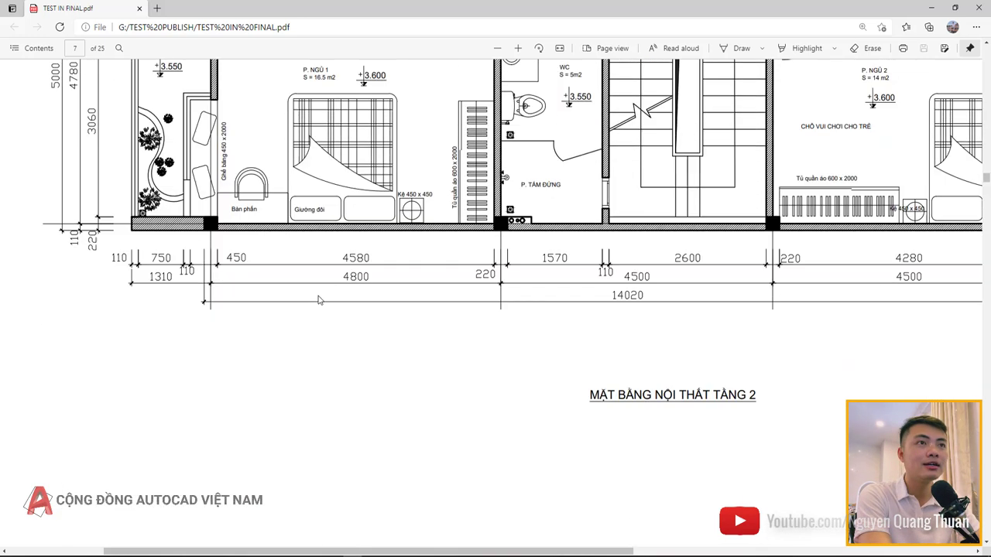
ctrl+scroll(316, 280, down, 2)
Step: Scroll down through the published sheets in the 25-page PDF
ctrl+scroll(315, 282, down, 3)
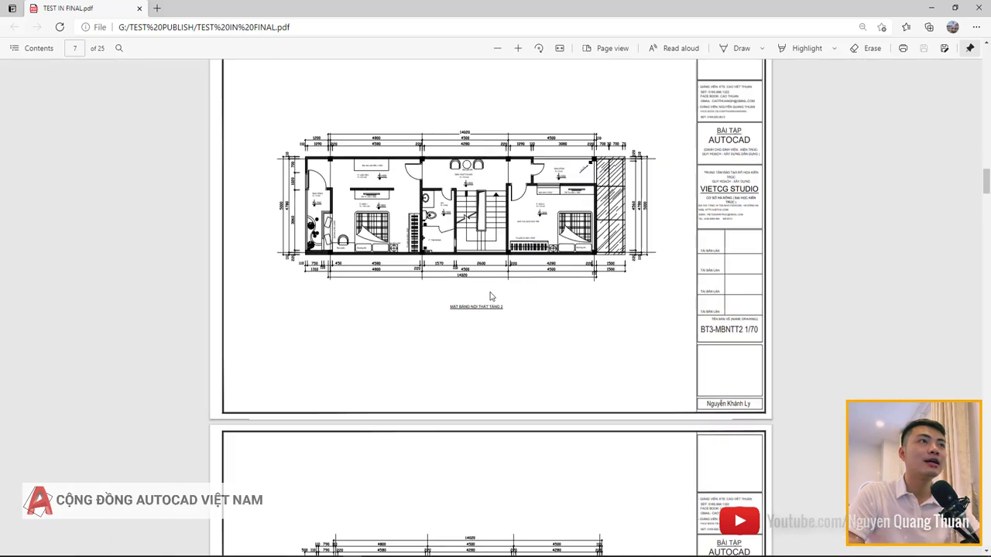
scroll(504, 302, down, 5)
scroll(526, 322, down, 5)
scroll(535, 337, down, 5)
scroll(526, 344, down, 5)
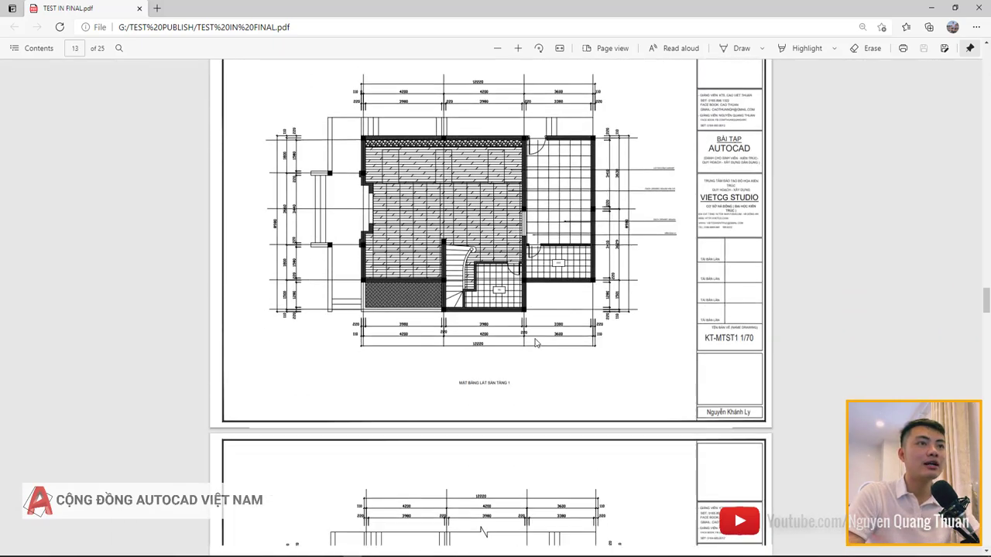
scroll(504, 348, down, 5)
scroll(477, 352, down, 5)
scroll(448, 357, down, 5)
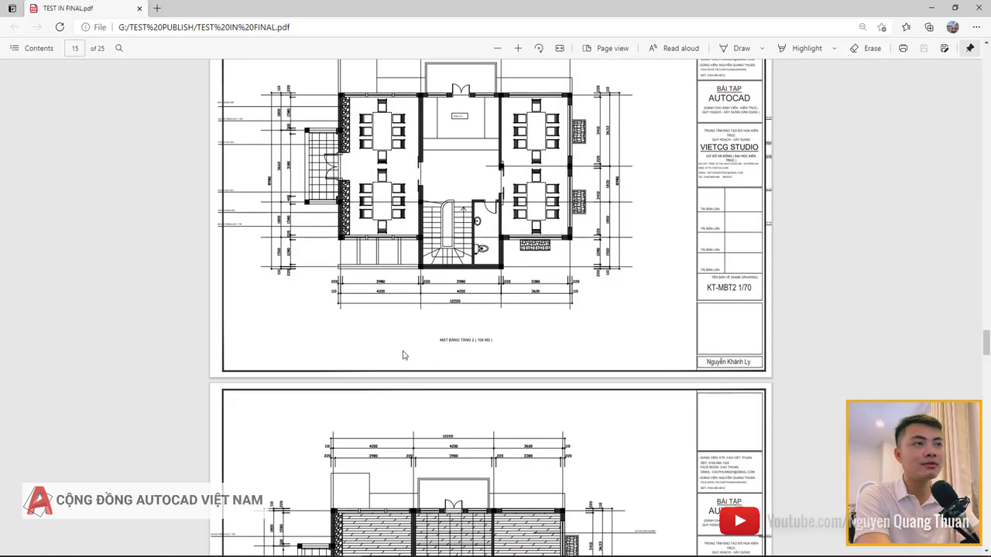
scroll(356, 432, down, 1)
scroll(352, 439, down, 5)
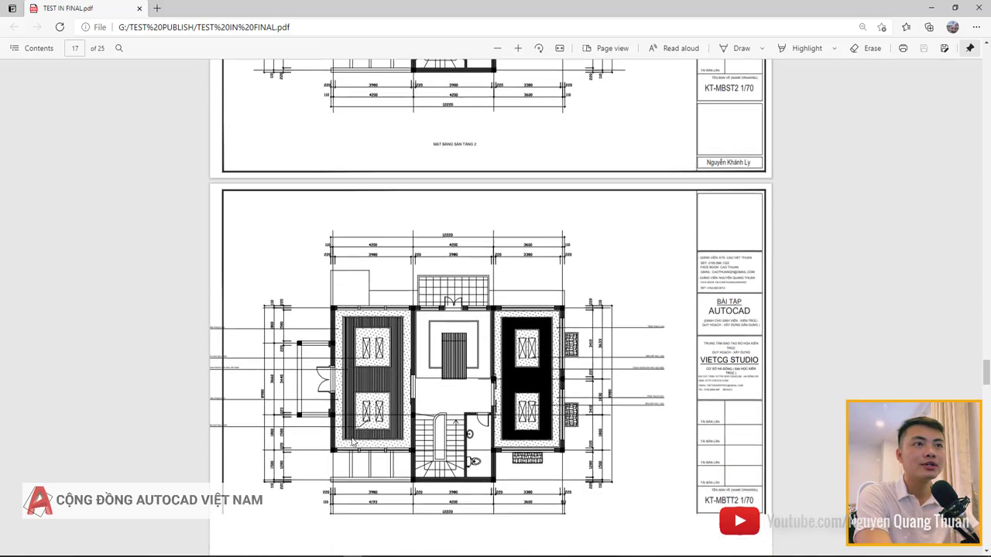
scroll(352, 443, down, 5)
scroll(351, 447, down, 5)
scroll(350, 451, down, 5)
scroll(348, 453, down, 5)
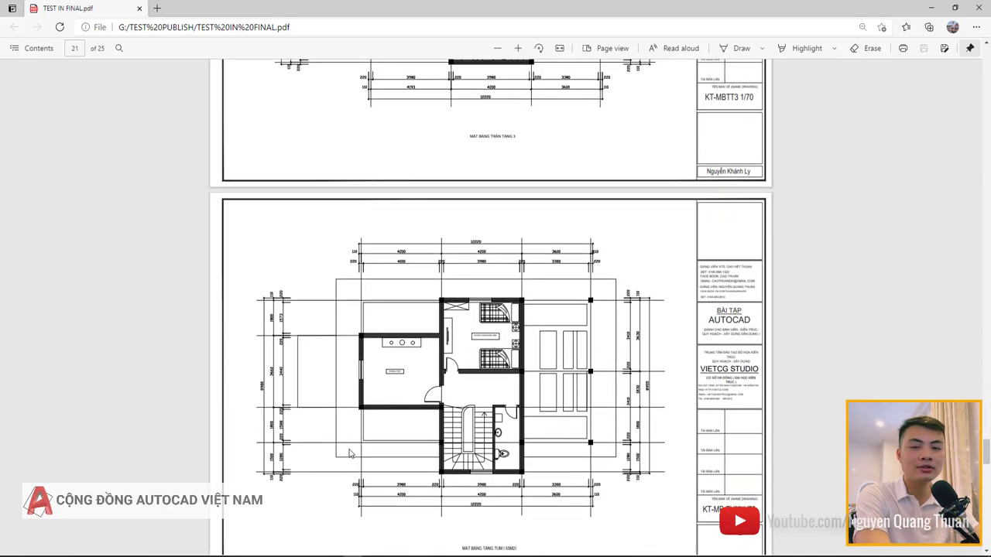
scroll(344, 450, down, 5)
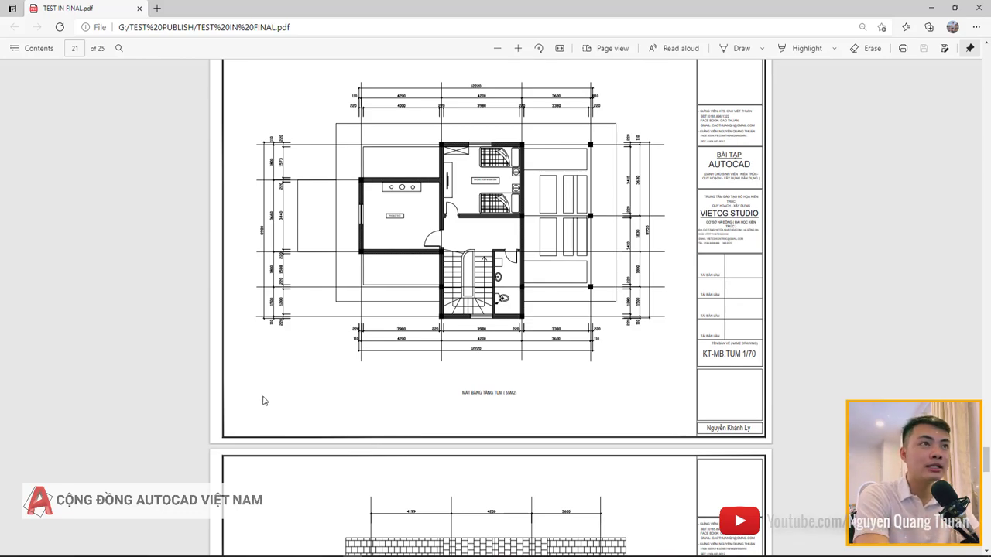
scroll(294, 418, down, 5)
scroll(336, 427, down, 5)
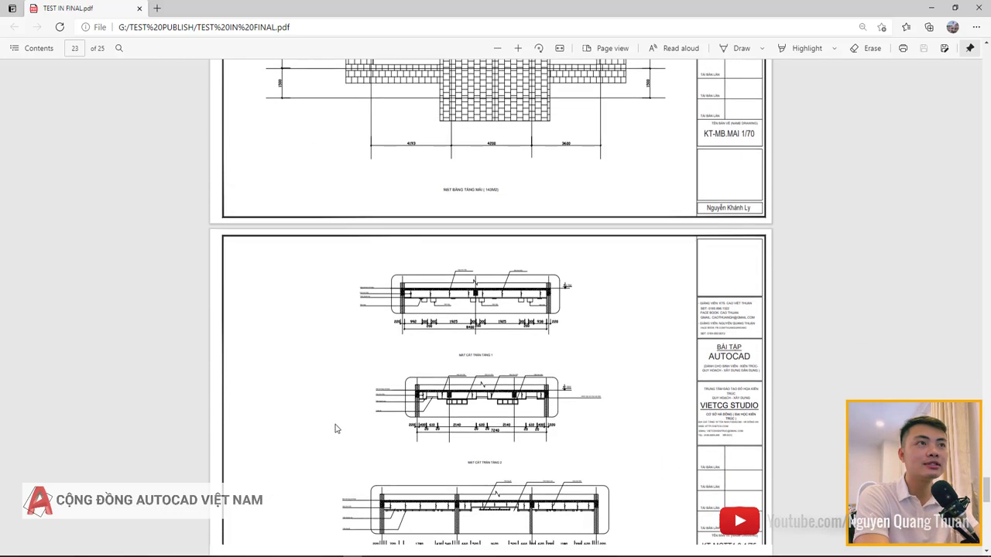
scroll(387, 457, down, 5)
scroll(431, 479, down, 3)
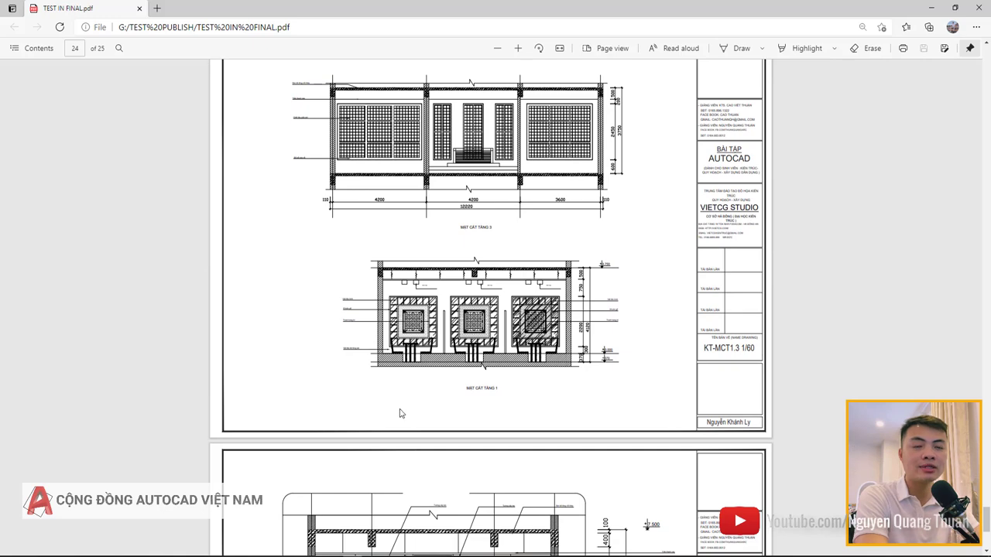
scroll(416, 387, down, 3)
scroll(347, 400, down, 1)
scroll(316, 412, down, 1)
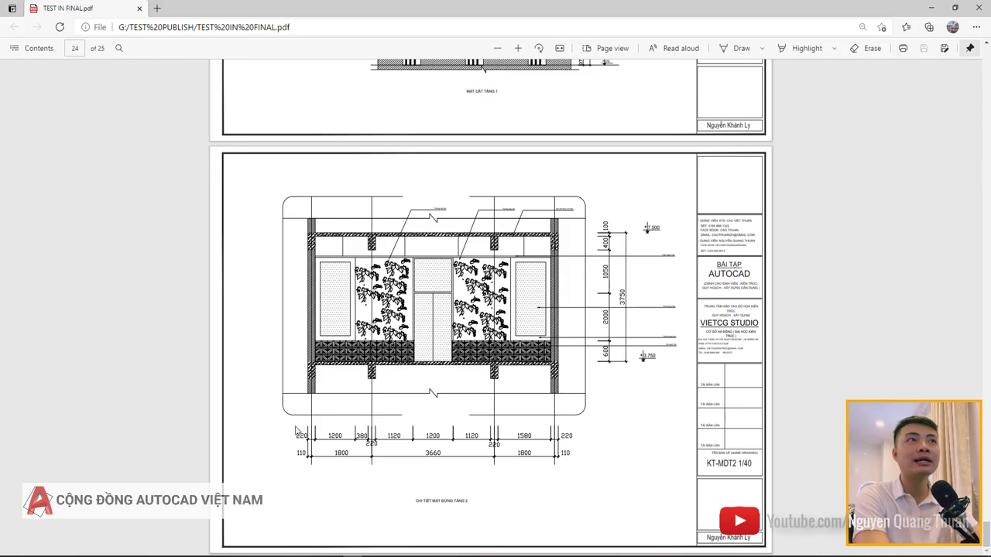
Step: Scroll back up through the PDF to page 9
scroll(302, 428, up, 5)
scroll(295, 431, up, 2)
scroll(295, 431, up, 5)
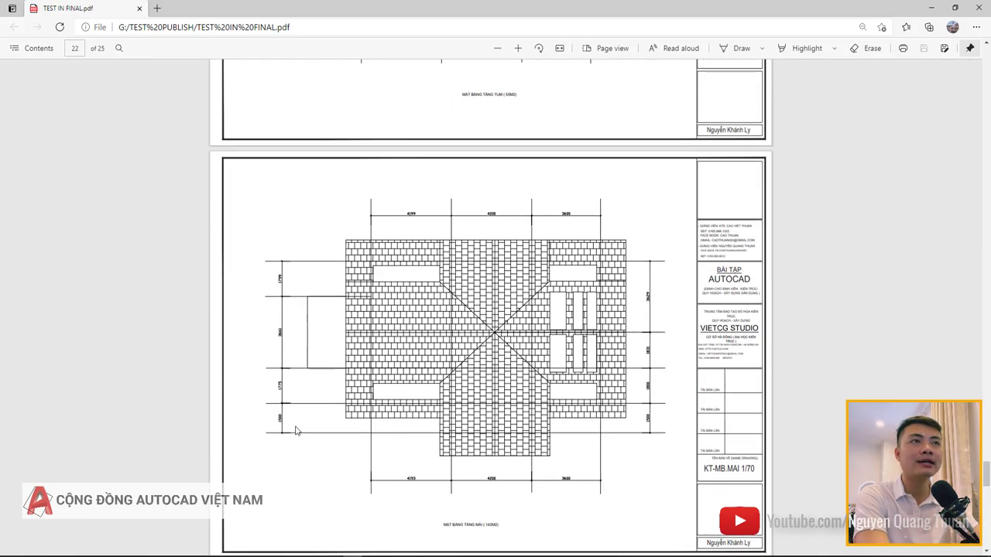
scroll(295, 432, up, 5)
scroll(295, 432, up, 5)
scroll(295, 432, up, 2)
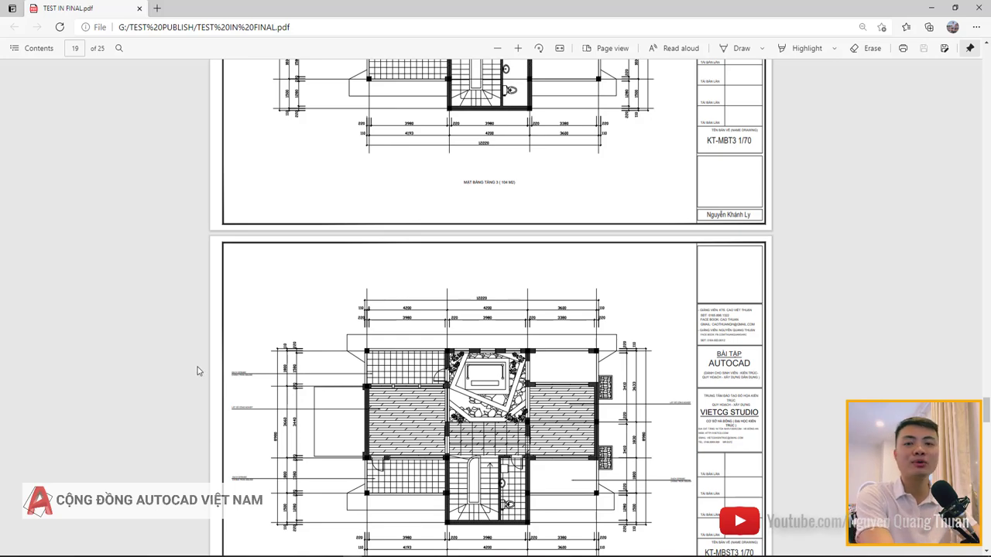
scroll(196, 381, up, 2)
scroll(196, 381, up, 5)
scroll(196, 383, up, 5)
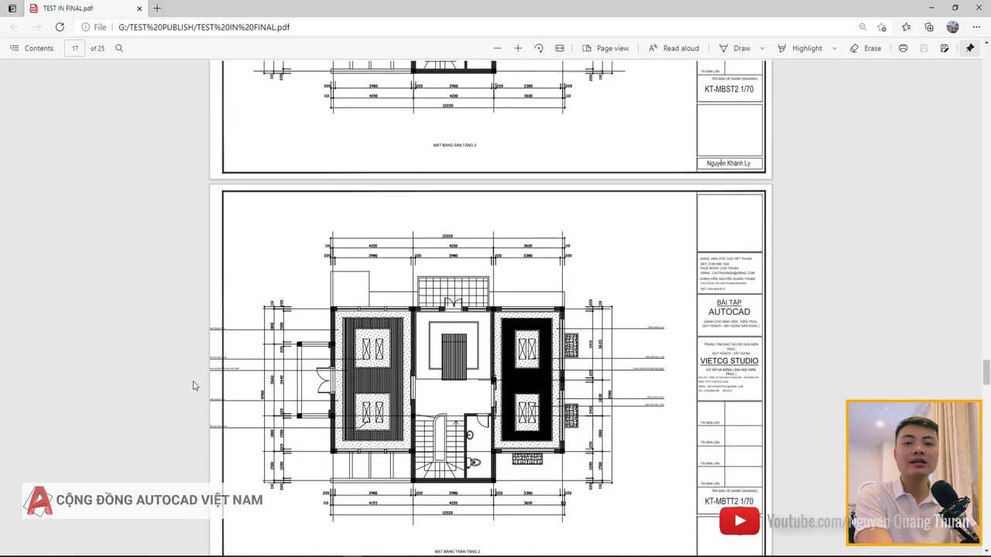
scroll(196, 384, up, 5)
scroll(194, 386, up, 5)
scroll(195, 386, up, 5)
scroll(194, 386, up, 5)
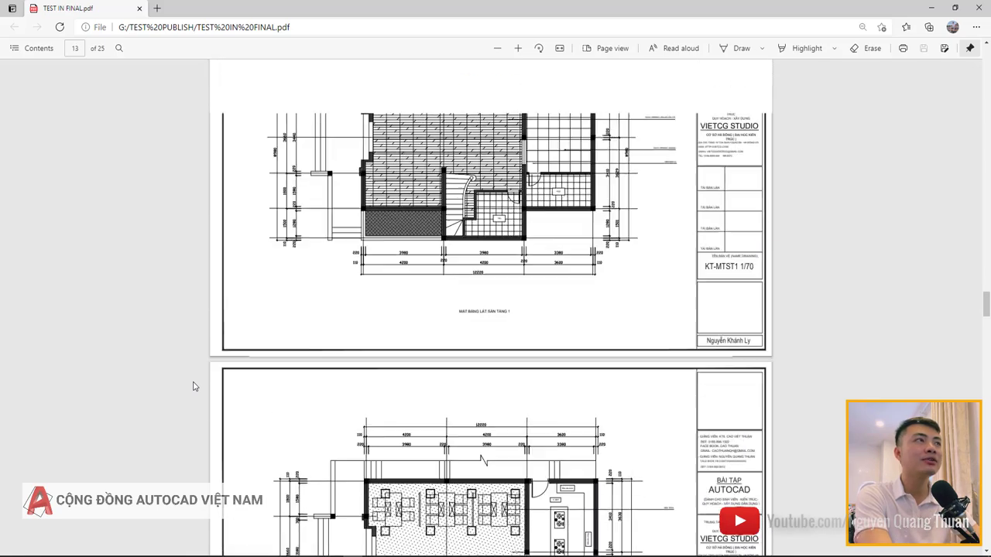
scroll(193, 387, up, 5)
scroll(194, 387, up, 5)
scroll(194, 388, up, 10)
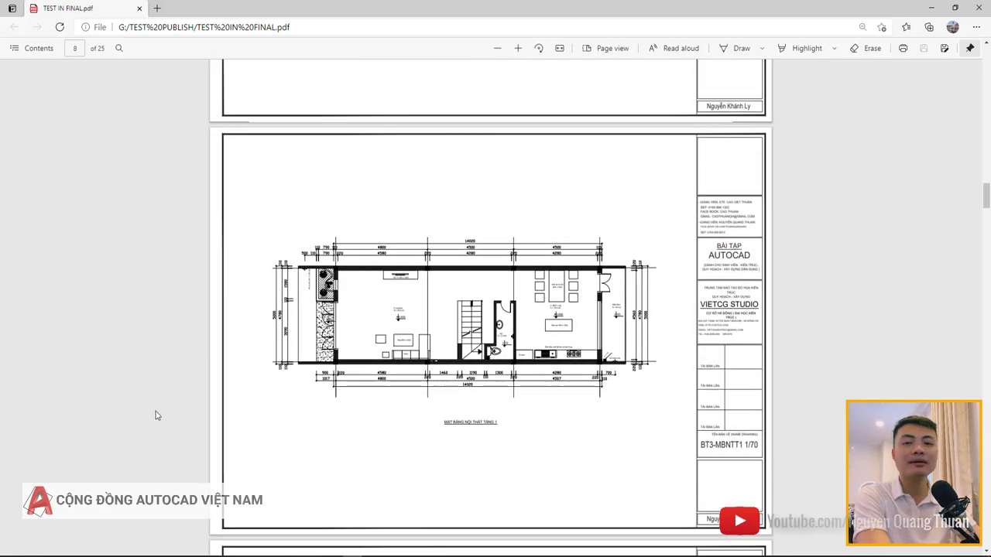
Step: Scroll down to page 24, the KT-MDT2 1/40 second-floor facade detail sheet
scroll(151, 422, down, 7)
scroll(152, 423, down, 5)
scroll(150, 426, down, 5)
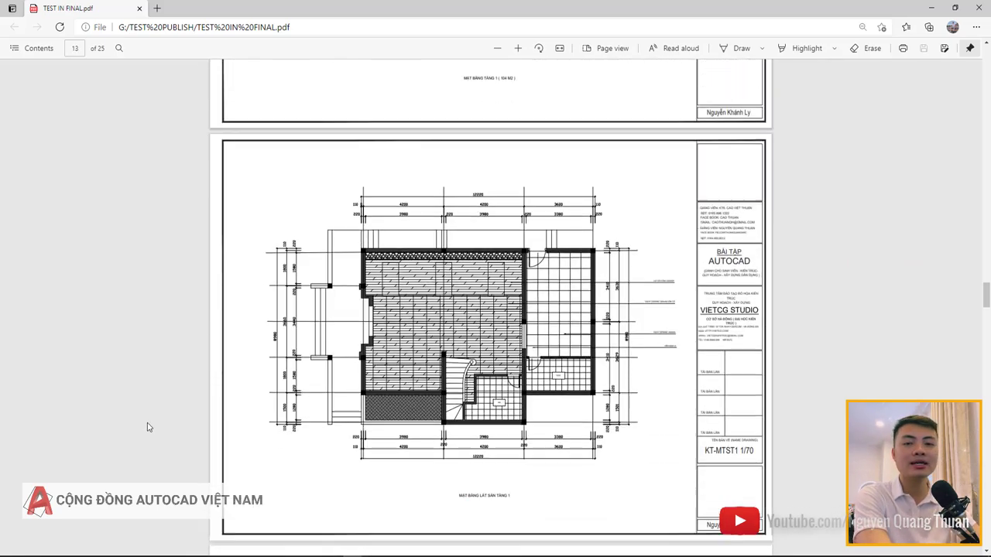
scroll(148, 427, down, 5)
scroll(146, 429, down, 5)
scroll(145, 429, down, 5)
scroll(145, 429, down, 5)
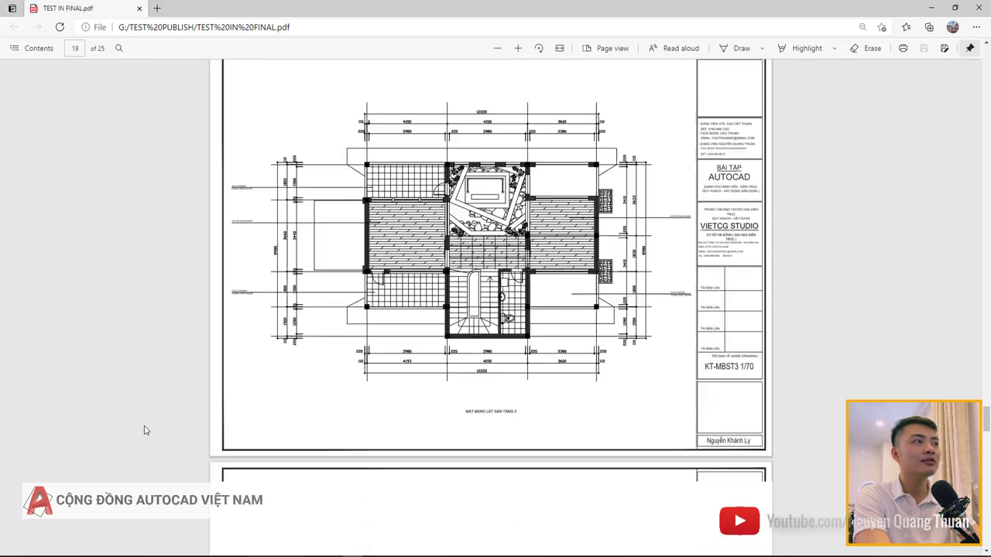
scroll(144, 430, down, 5)
scroll(144, 430, down, 5)
scroll(144, 430, down, 3)
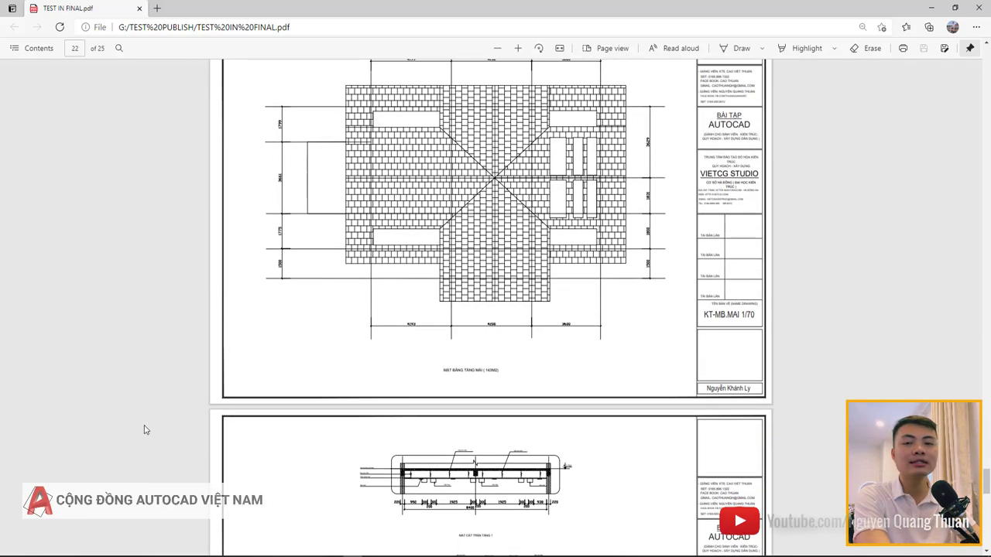
scroll(144, 429, down, 3)
scroll(144, 429, down, 6)
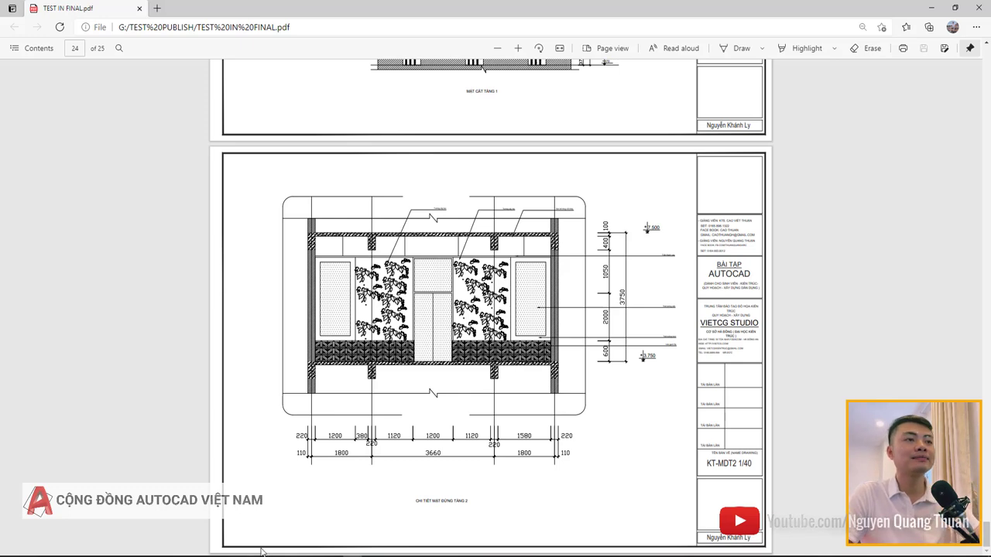
click(498, 551)
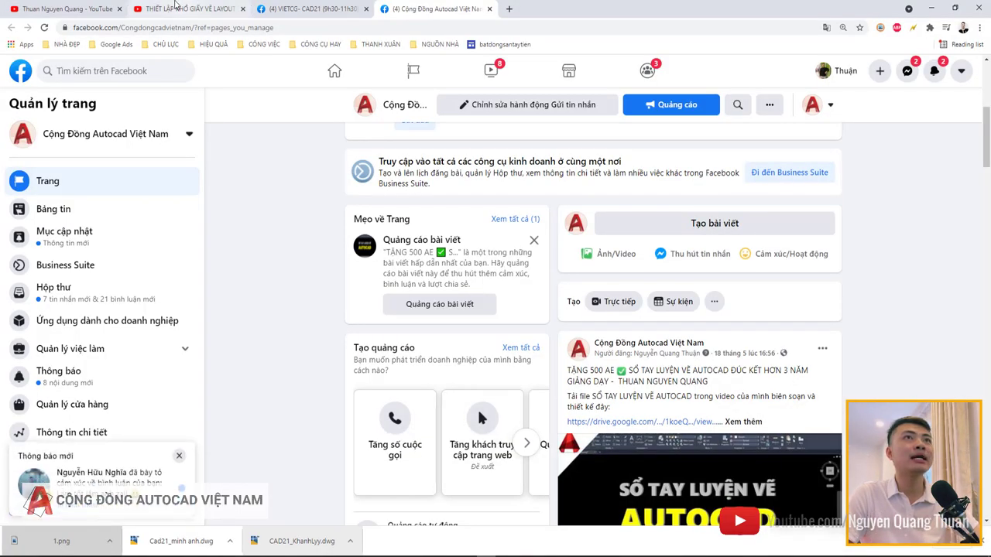
click(177, 6)
click(85, 8)
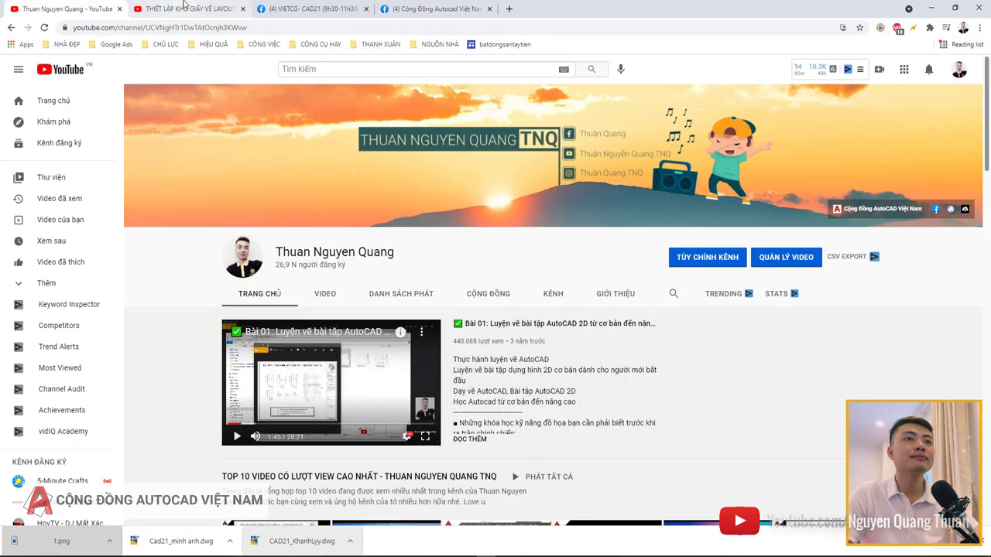
click(186, 8)
scroll(249, 388, down, 5)
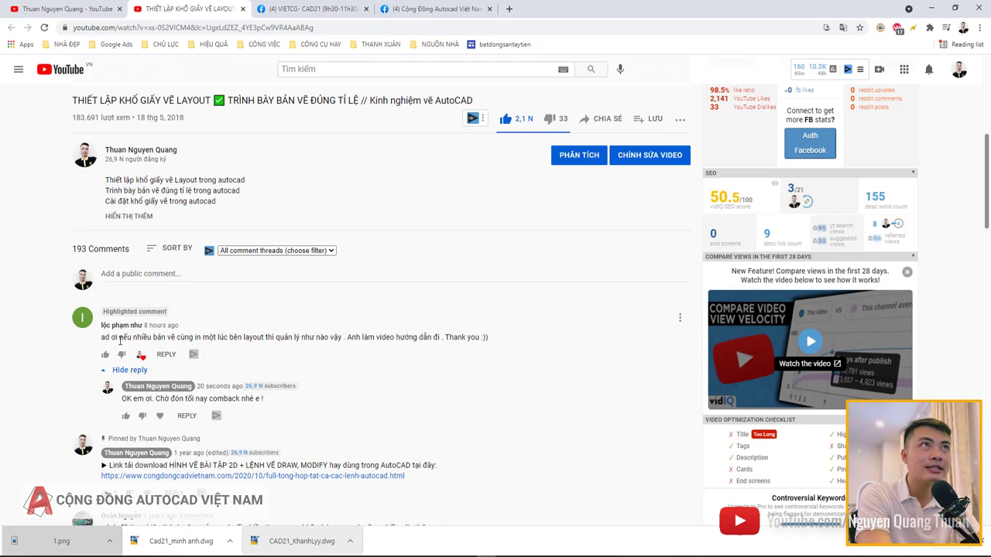
scroll(129, 346, up, 5)
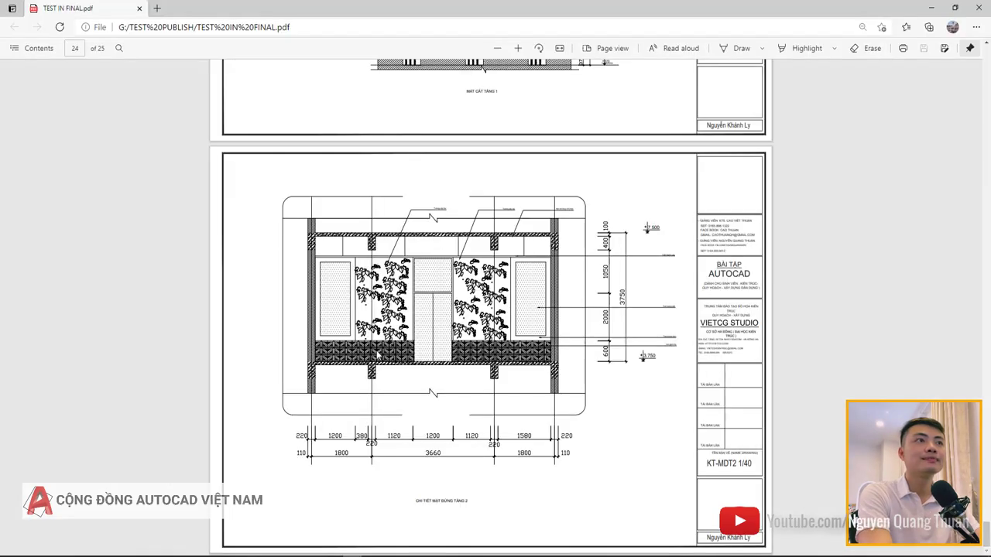
Step: Scroll up from page 24 to page 20, the KT-MBST3 1/70 third-floor plan
scroll(394, 359, up, 5)
scroll(418, 349, up, 5)
scroll(445, 340, up, 2)
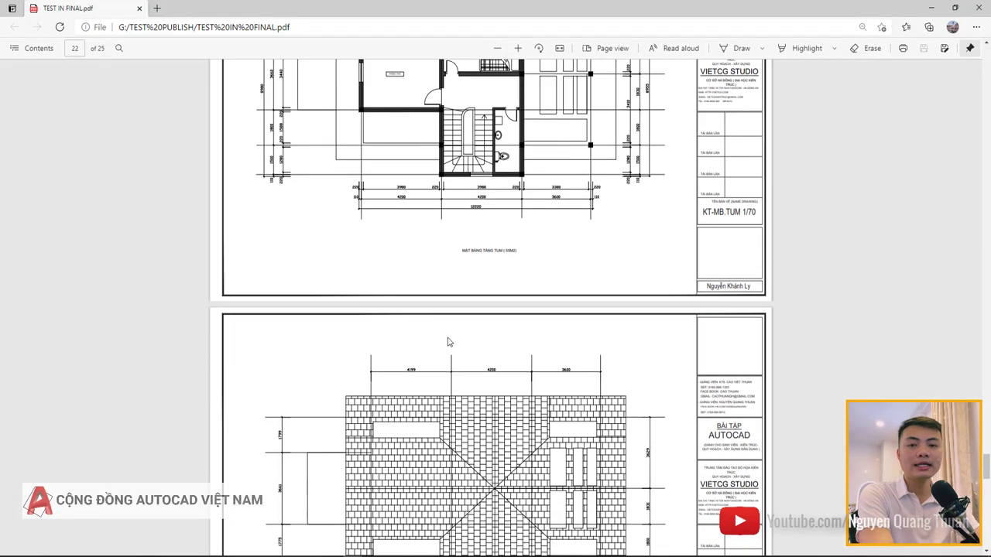
scroll(448, 341, up, 3)
scroll(448, 340, up, 3)
scroll(448, 340, up, 2)
scroll(449, 341, up, 3)
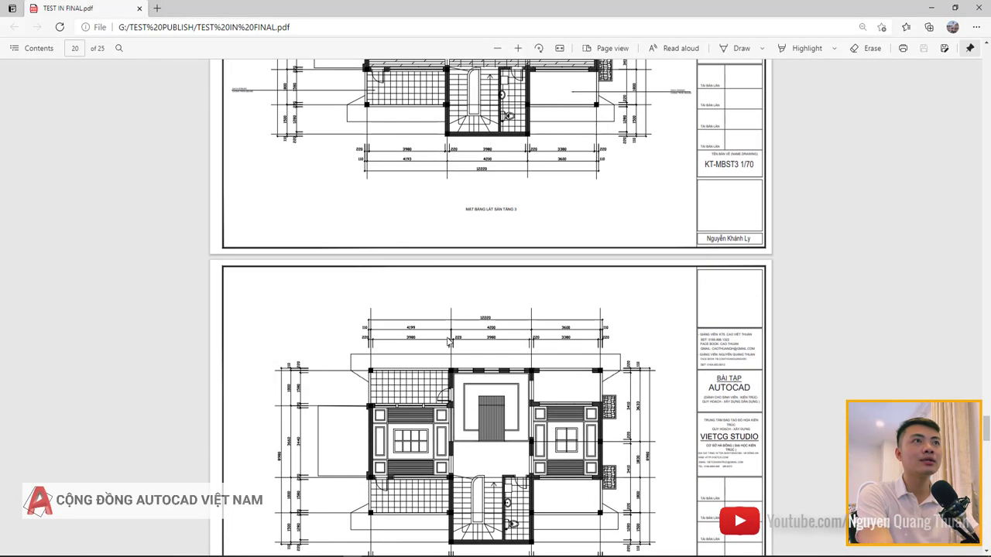